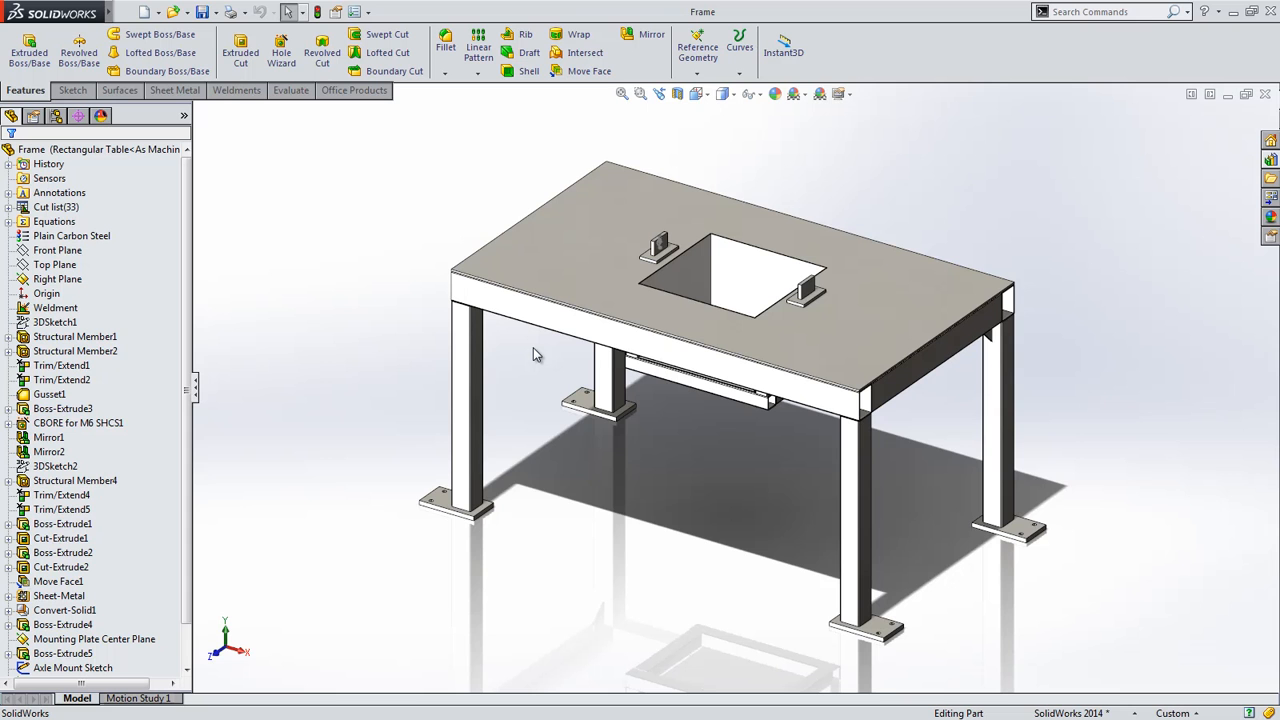
Step: Hide the tabletop plate body to expose the tube frame beneath it
{"action": "scroll", "coordinate": [554, 374], "scroll_direction": "up", "scroll_amount": 8}
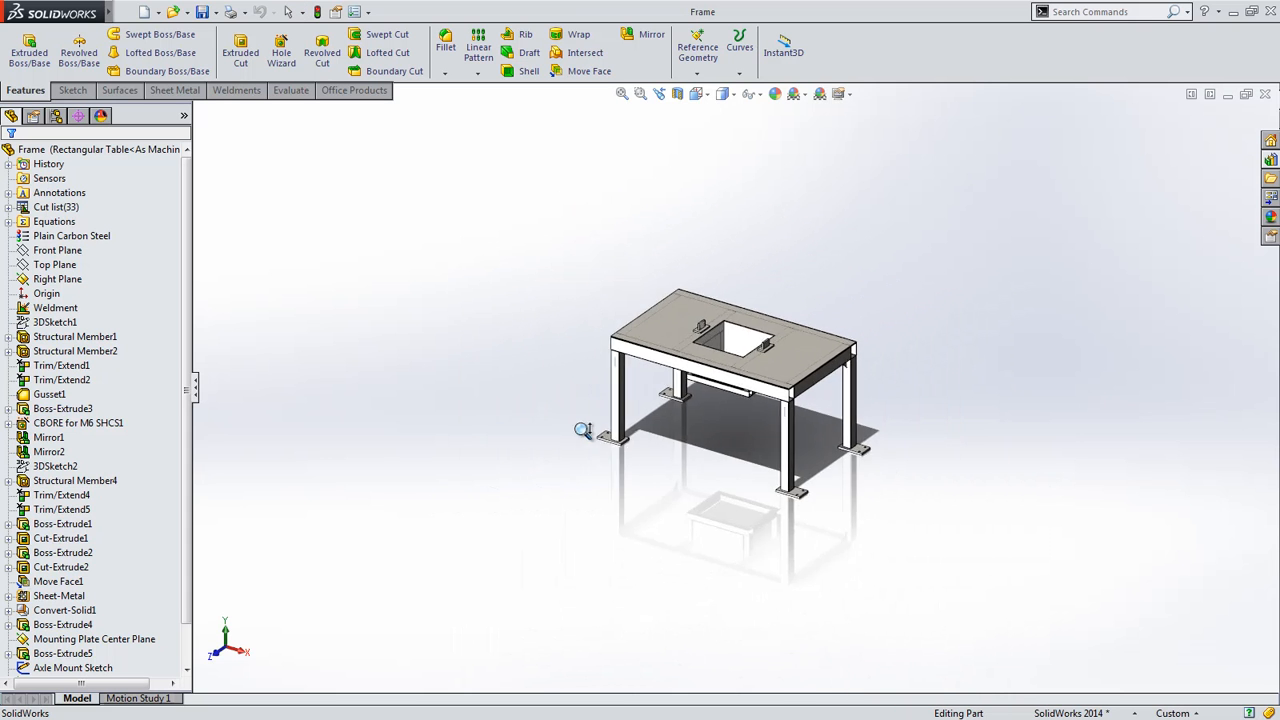
{"action": "middle_click_drag", "start_coordinate": [662, 457], "coordinate": [618, 487]}
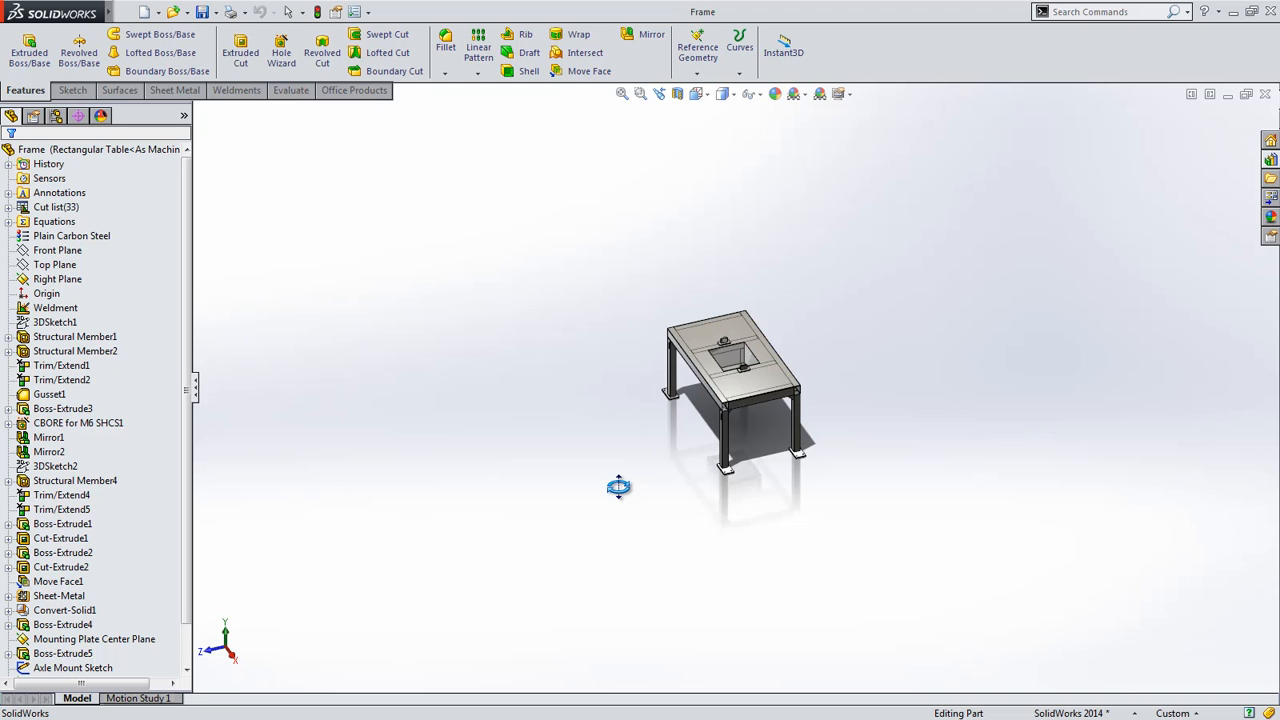
{"action": "middle_click_drag", "start_coordinate": [618, 487], "coordinate": [669, 485]}
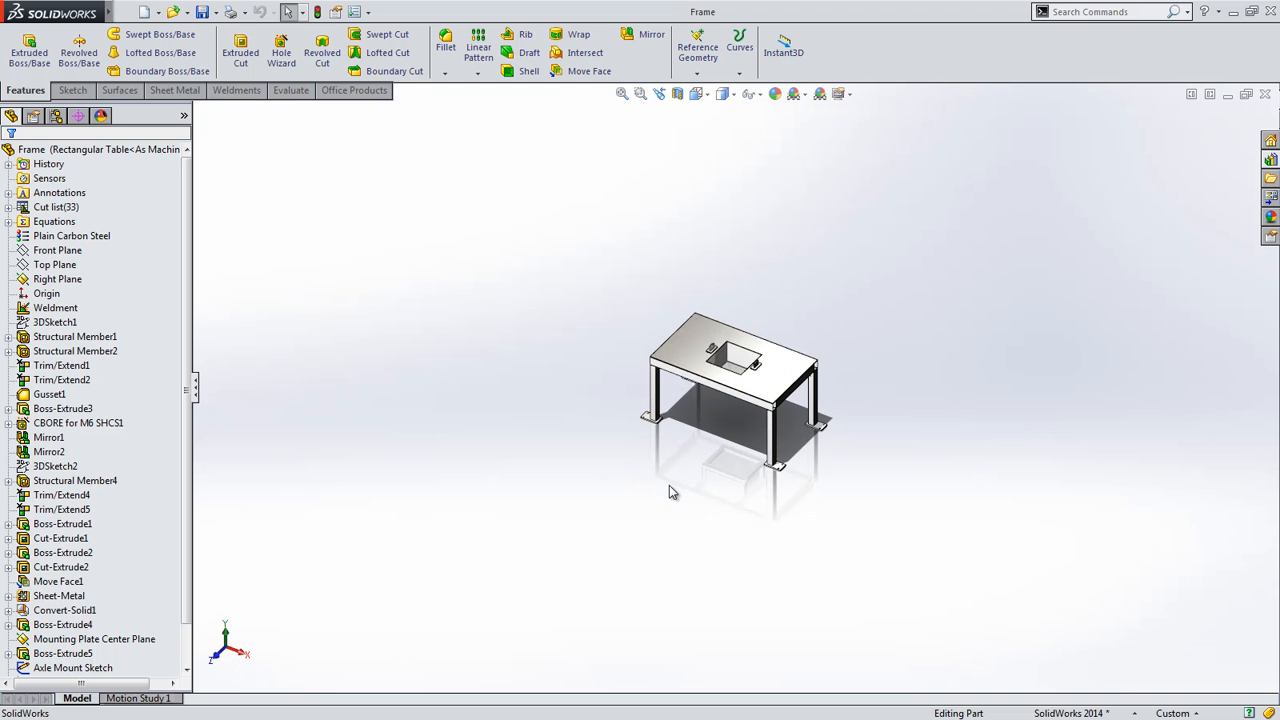
{"action": "key", "text": "f"}
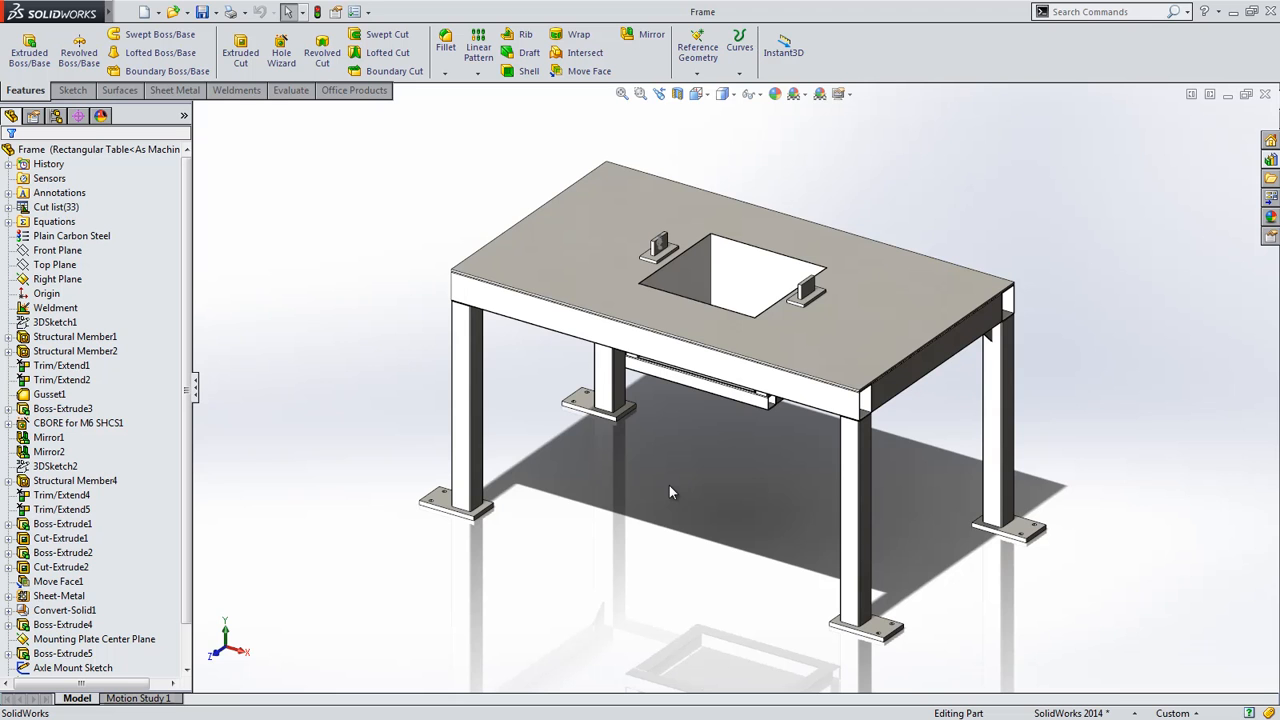
{"action": "left_click", "coordinate": [601, 267]}
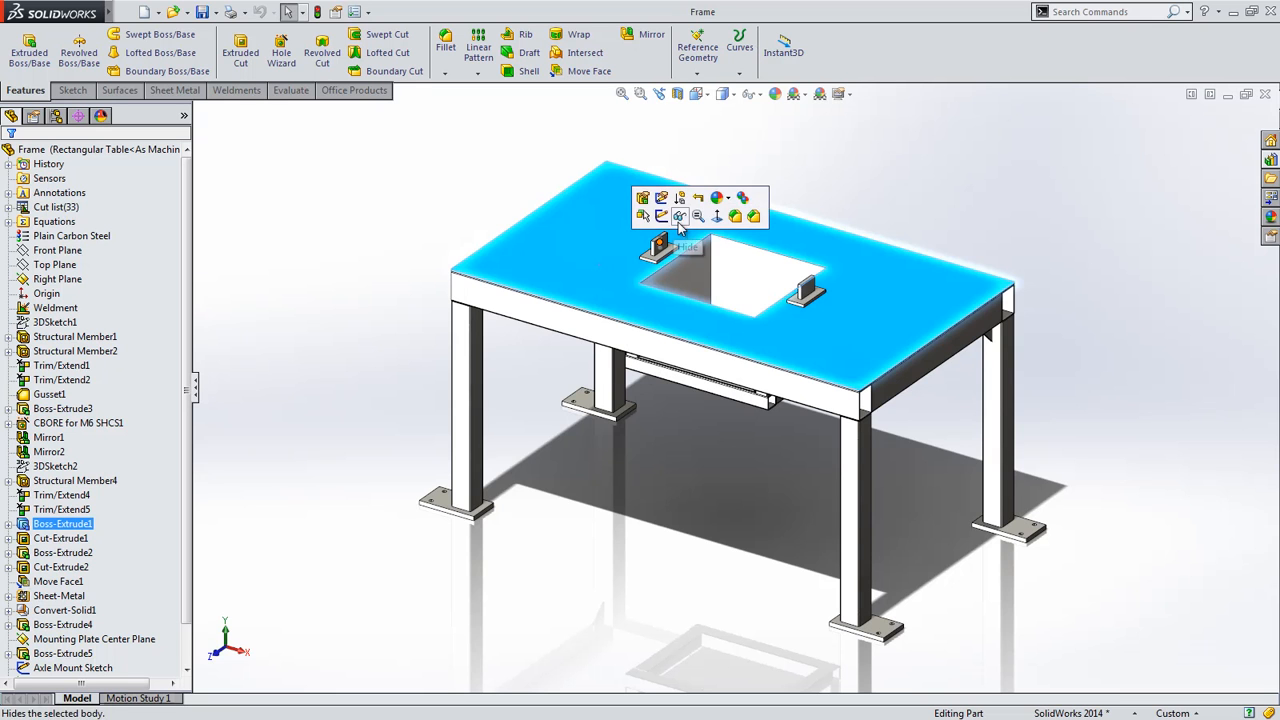
{"action": "left_click", "coordinate": [645, 213]}
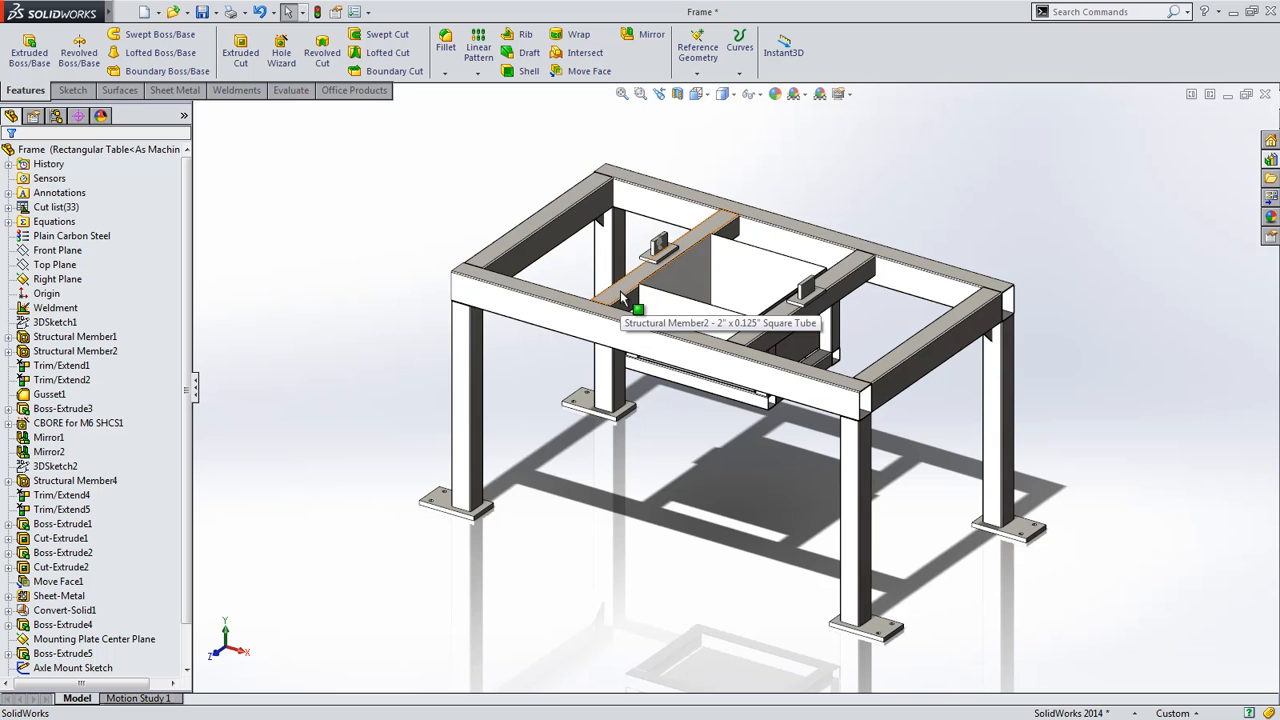
Step: Browse the Al Tube (Rectangular) profiles in the ANSI Inch folder of the Design Library
{"action": "left_click", "coordinate": [1270, 160]}
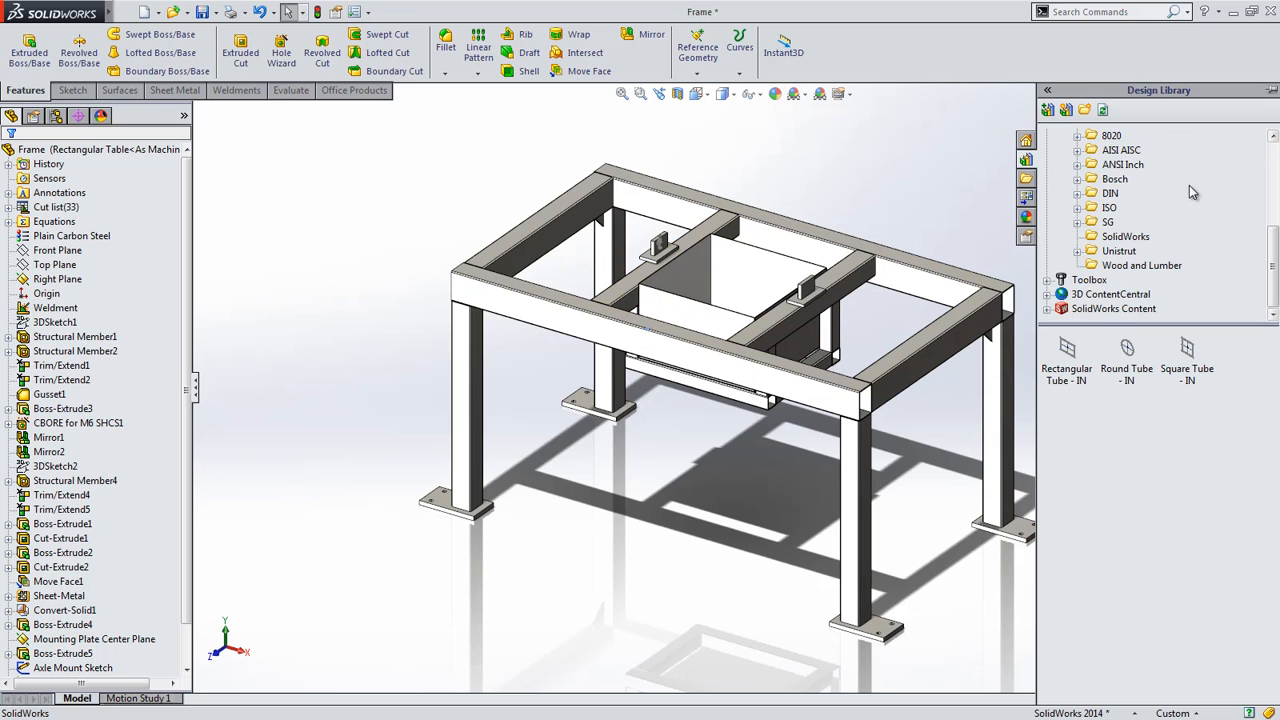
{"action": "left_click", "coordinate": [1077, 165]}
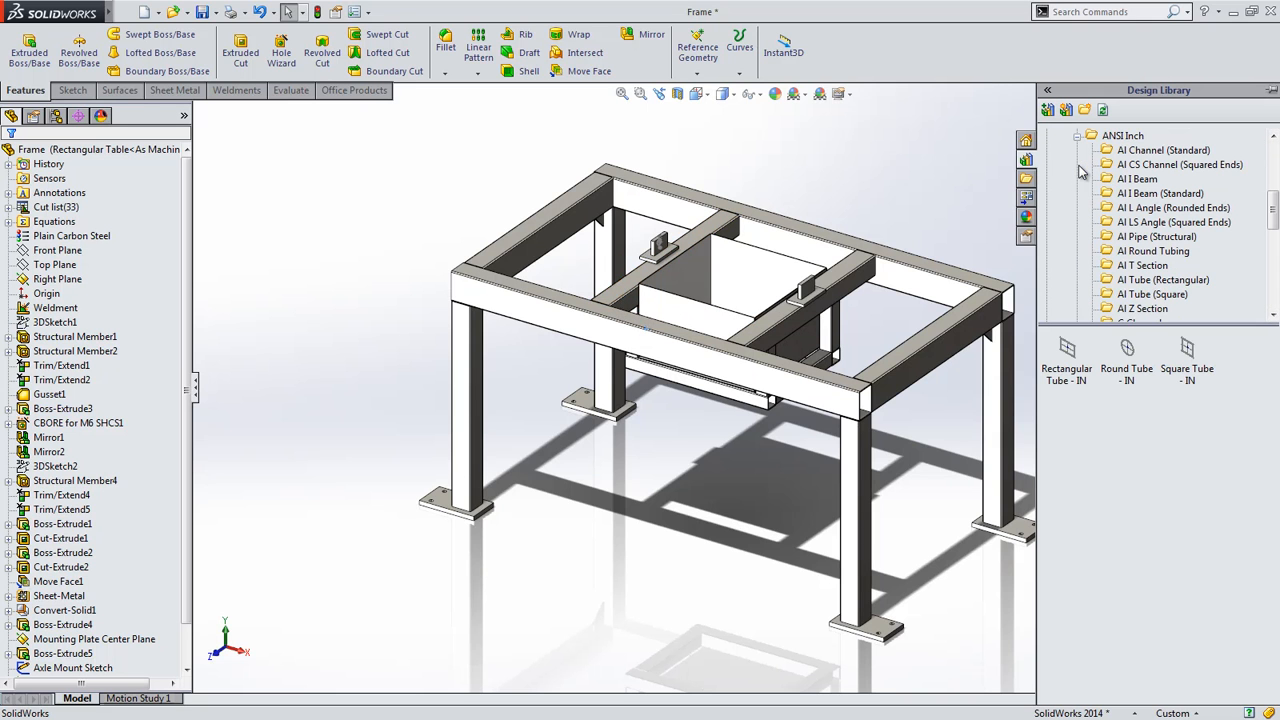
{"action": "left_click", "coordinate": [1153, 279]}
{"action": "mouse_move", "coordinate": [1270, 362]}
{"action": "left_mouse_down"}
{"action": "mouse_move", "coordinate": [1271, 645]}
{"action": "mouse_move", "coordinate": [1275, 358]}
{"action": "left_mouse_up"}
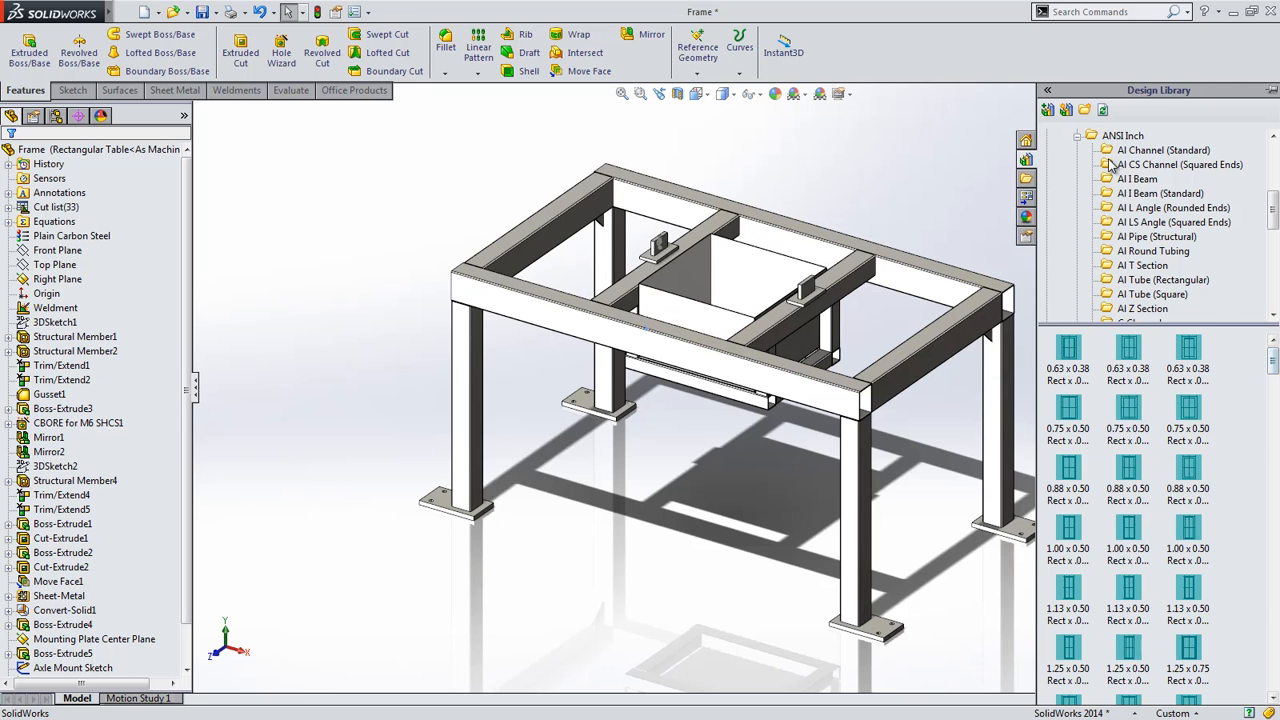
Step: Open the Rectangular Tube - IN profile from the SolidWorks folder of the Design Library
{"action": "left_click", "coordinate": [1078, 136]}
{"action": "left_click", "coordinate": [1120, 237]}
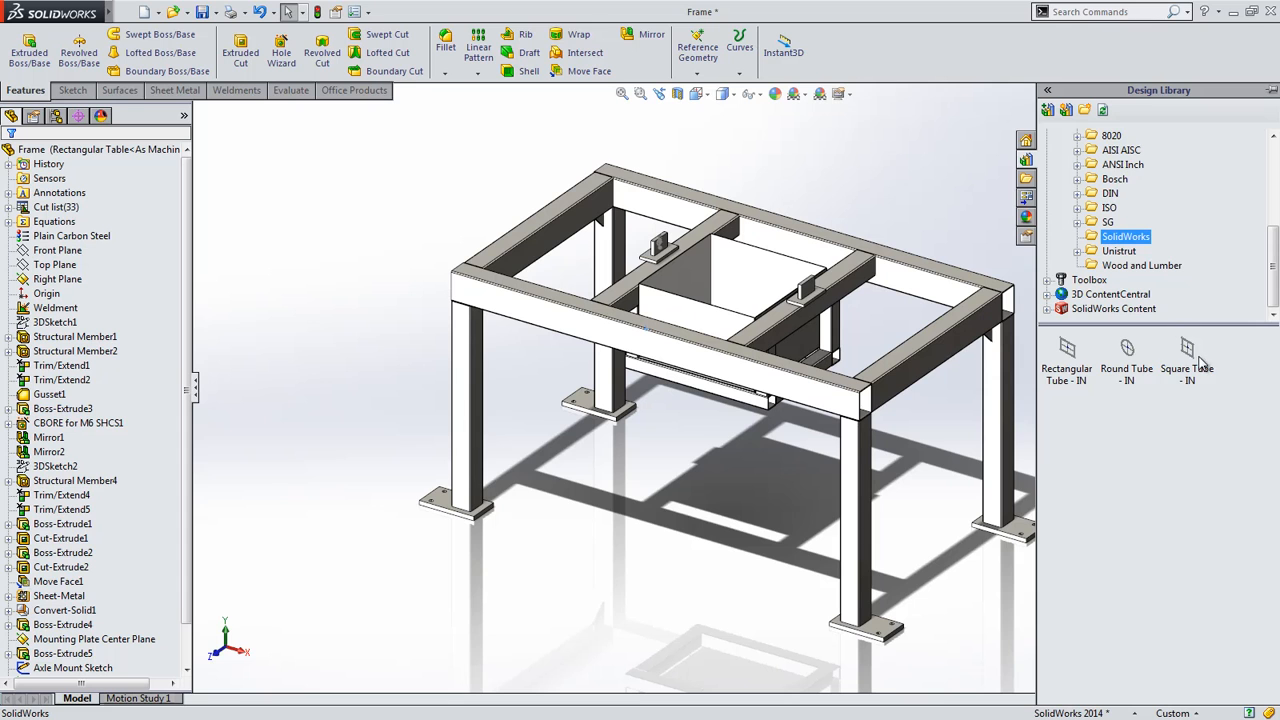
{"action": "right_click", "coordinate": [1066, 350]}
{"action": "left_click", "coordinate": [1084, 356]}
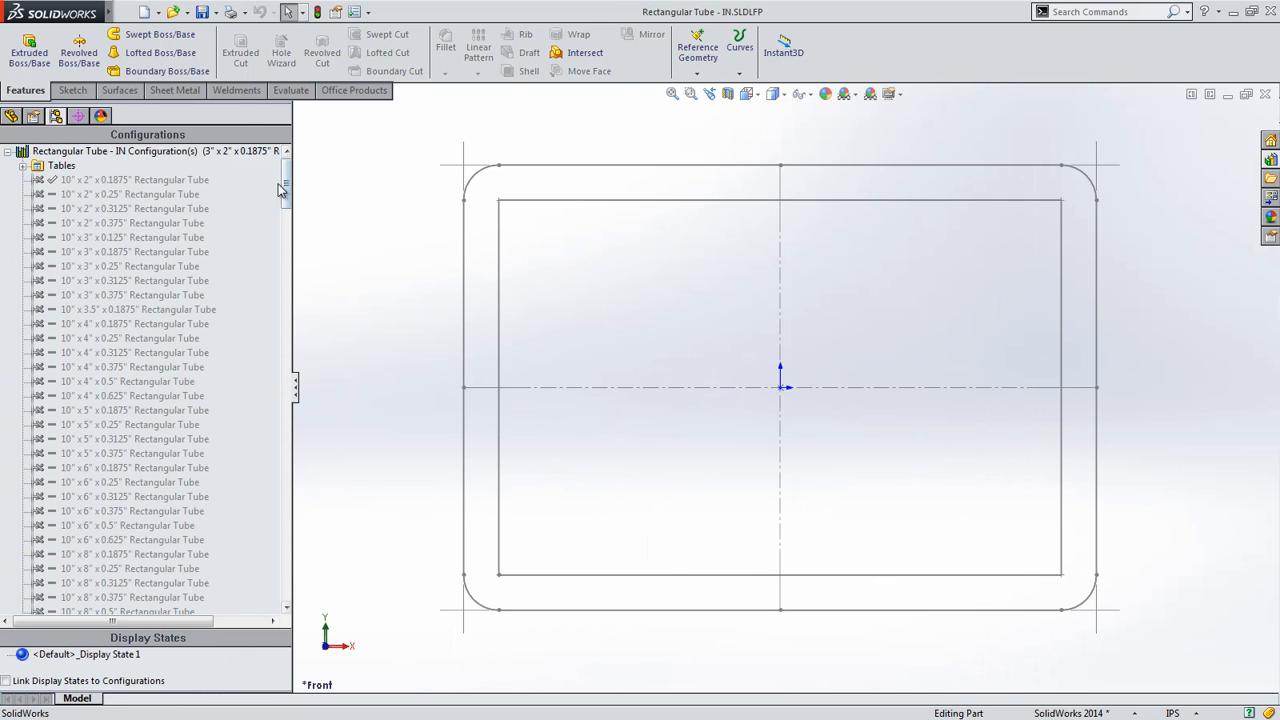
Step: Look through the tube profile's configurations and open its design table in an Excel window
{"action": "scroll", "coordinate": [285, 198], "scroll_direction": "down", "scroll_amount": 1}
{"action": "mouse_move", "coordinate": [285, 198]}
{"action": "left_mouse_down"}
{"action": "mouse_move", "coordinate": [288, 543]}
{"action": "mouse_move", "coordinate": [295, 188]}
{"action": "left_mouse_up"}
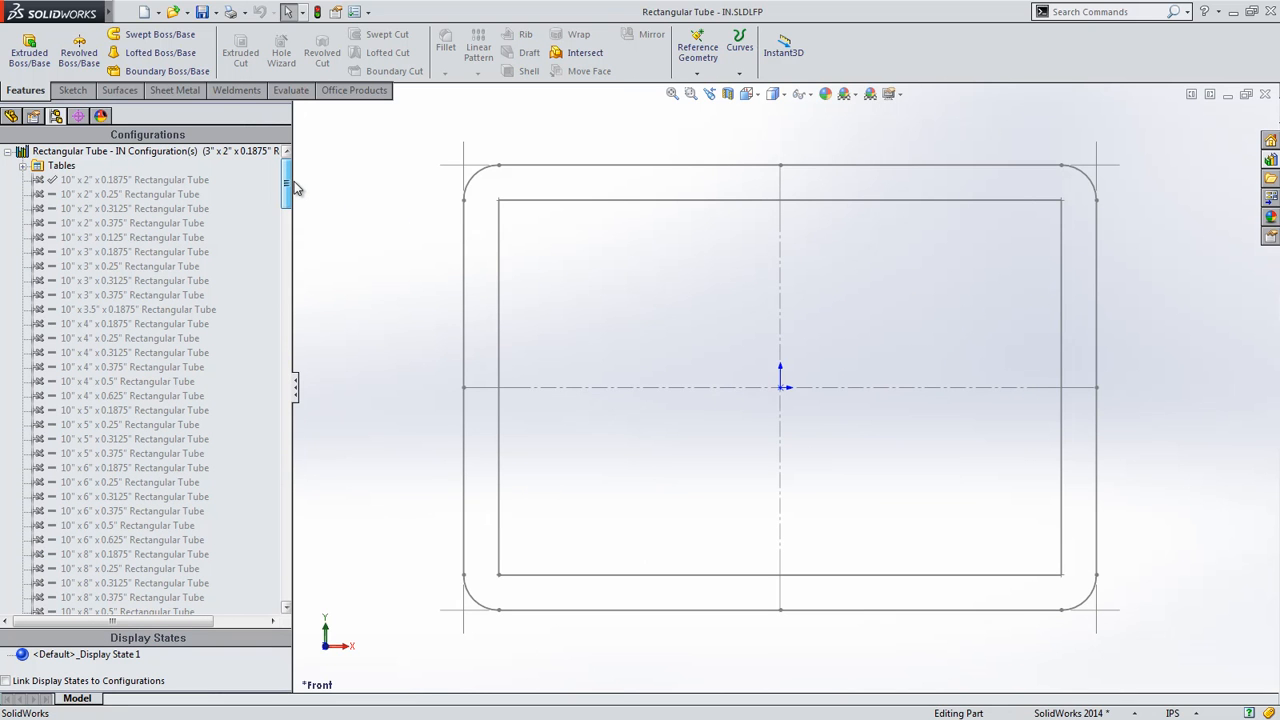
{"action": "left_click", "coordinate": [22, 165]}
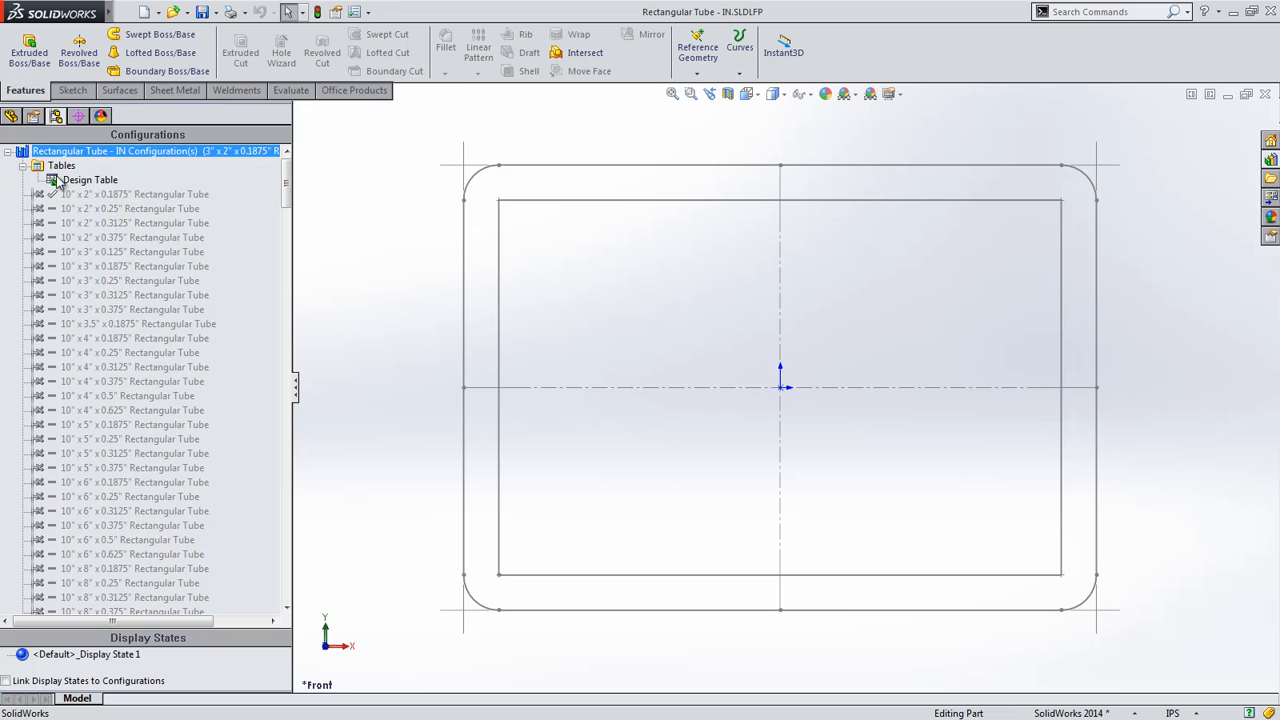
{"action": "right_click", "coordinate": [80, 180]}
{"action": "left_click", "coordinate": [172, 219]}
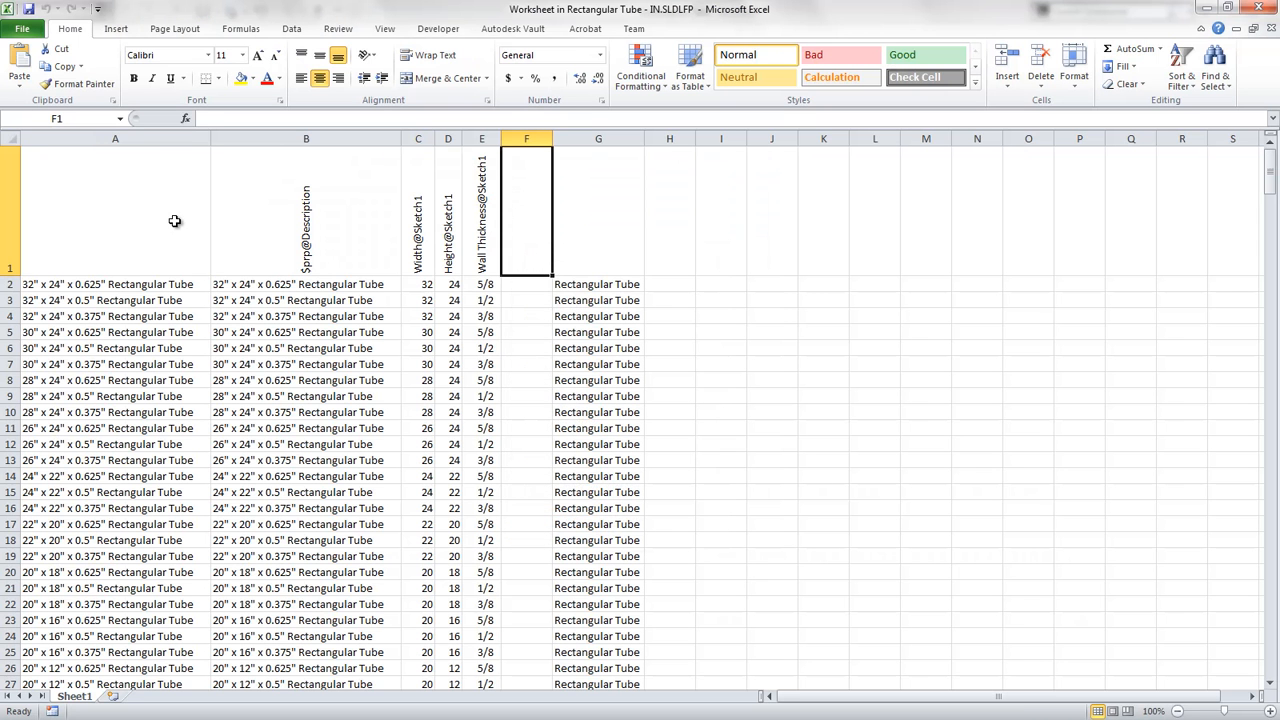
Step: Examine the wall thickness, height, width, configuration name and description of the first tube size in the design table
{"action": "left_click", "coordinate": [472, 286]}
{"action": "left_click", "coordinate": [447, 285]}
{"action": "left_click", "coordinate": [425, 285]}
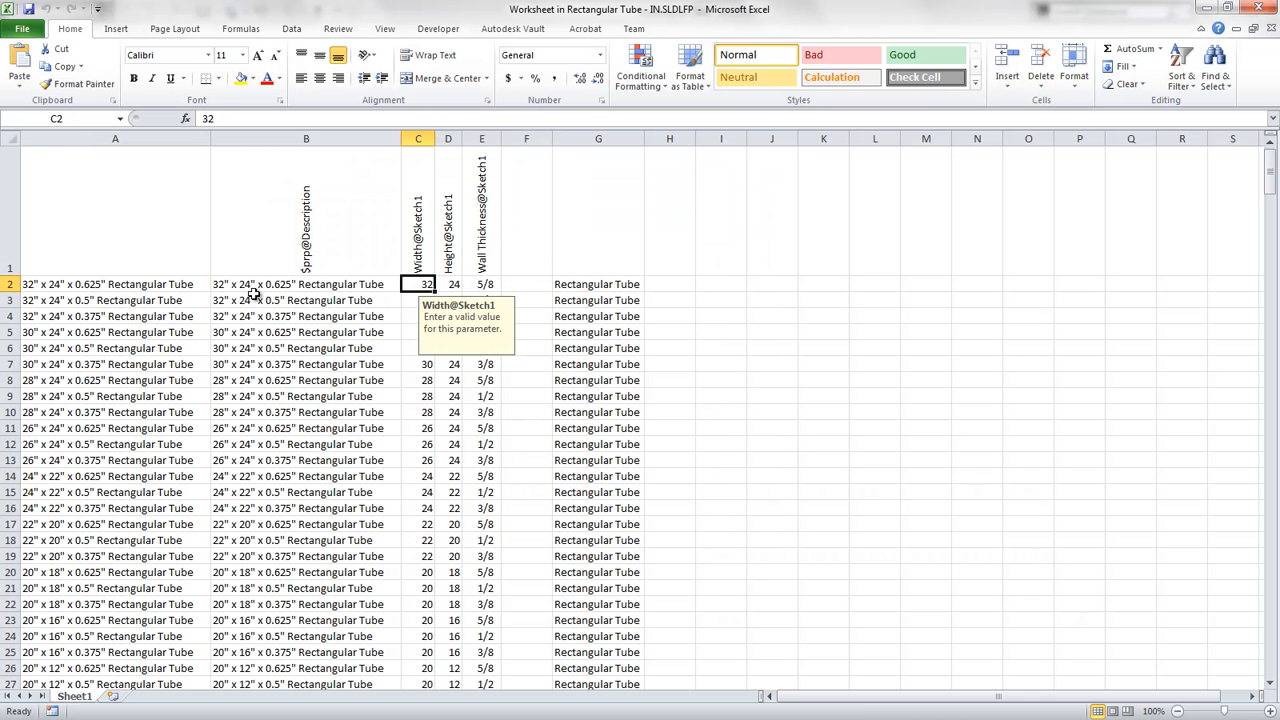
{"action": "left_click", "coordinate": [177, 285]}
{"action": "left_click", "coordinate": [241, 285]}
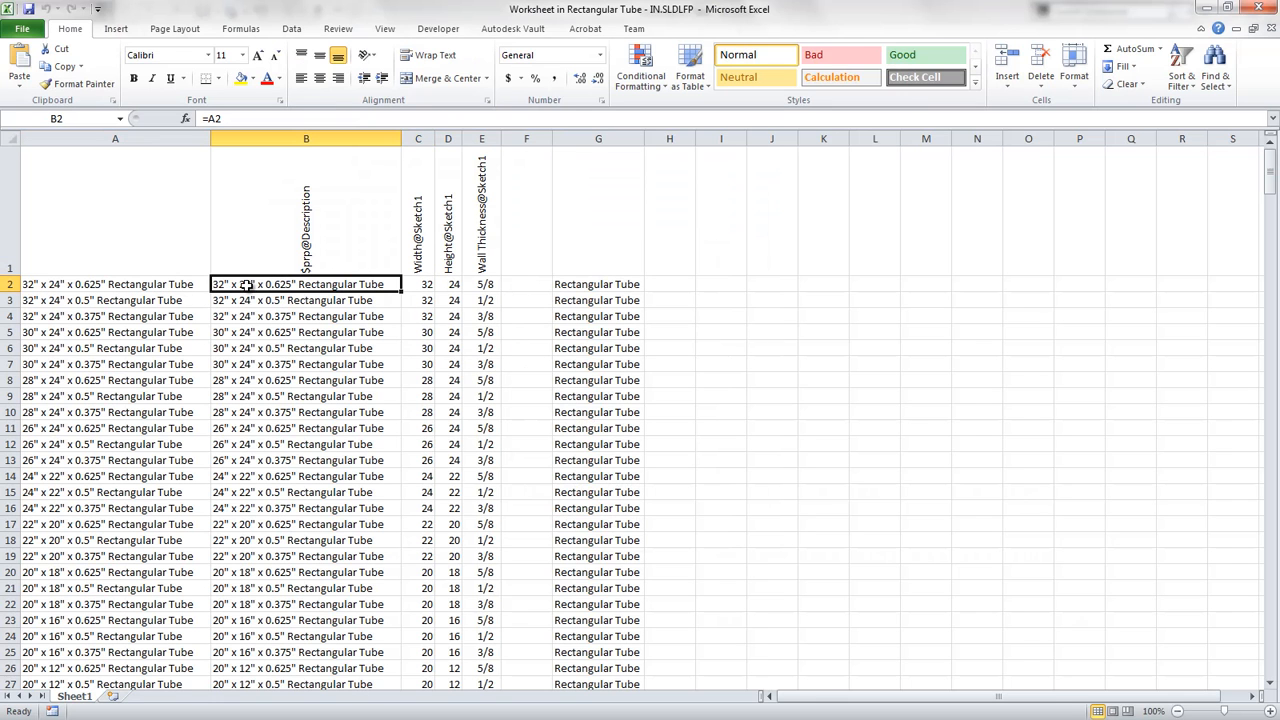
Step: Close the design table and the Rectangular Tube - IN profile without saving, returning to the Frame part
{"action": "left_click", "coordinate": [1265, 9]}
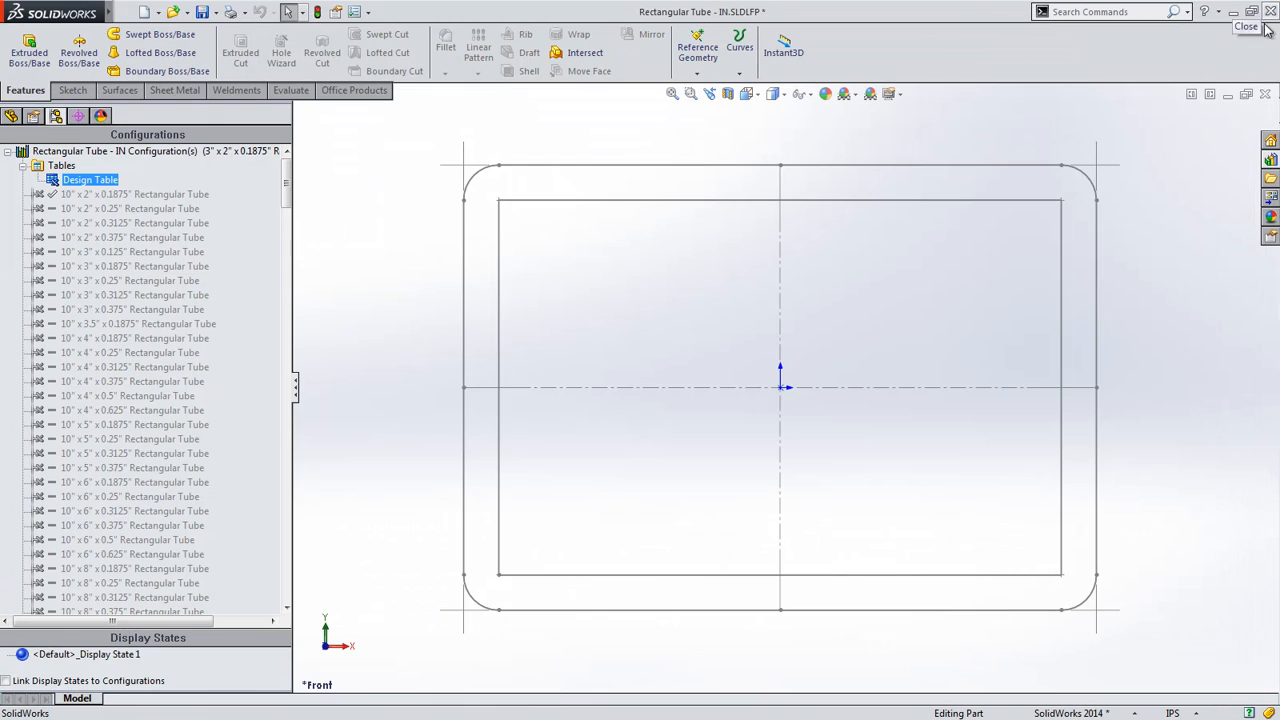
{"action": "left_click", "coordinate": [1265, 94]}
{"action": "left_click", "coordinate": [730, 402]}
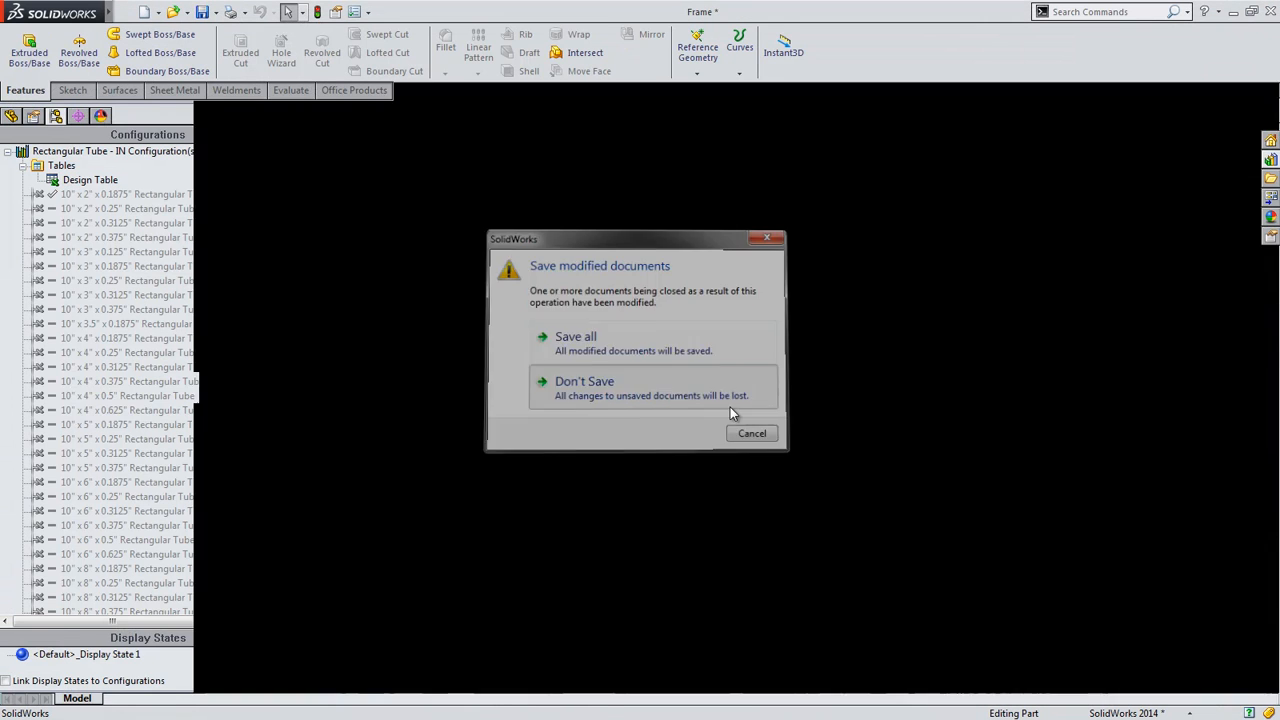
Step: Change the structural member of the legs and inner crossbars to the 1.5" x 0.125" Square Tube size
{"action": "left_click", "coordinate": [635, 270]}
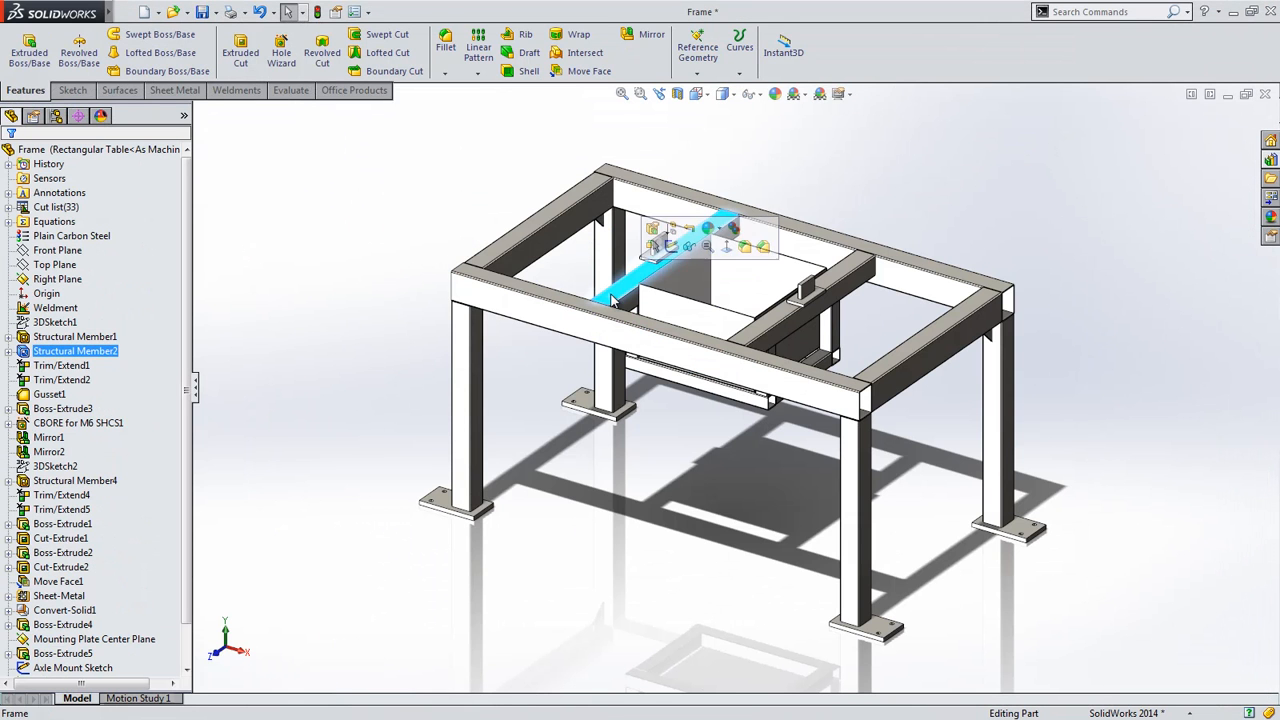
{"action": "left_click", "coordinate": [652, 230]}
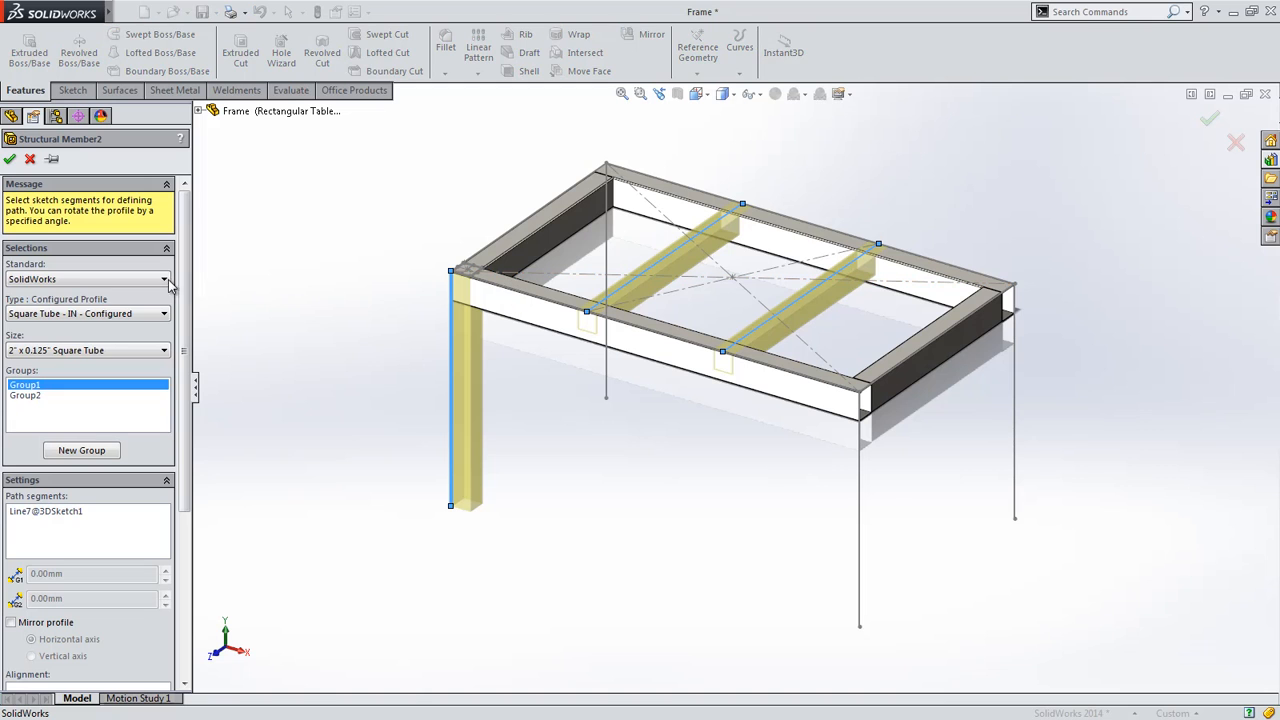
{"action": "left_click", "coordinate": [162, 281]}
{"action": "left_click", "coordinate": [162, 281]}
{"action": "left_click", "coordinate": [165, 314]}
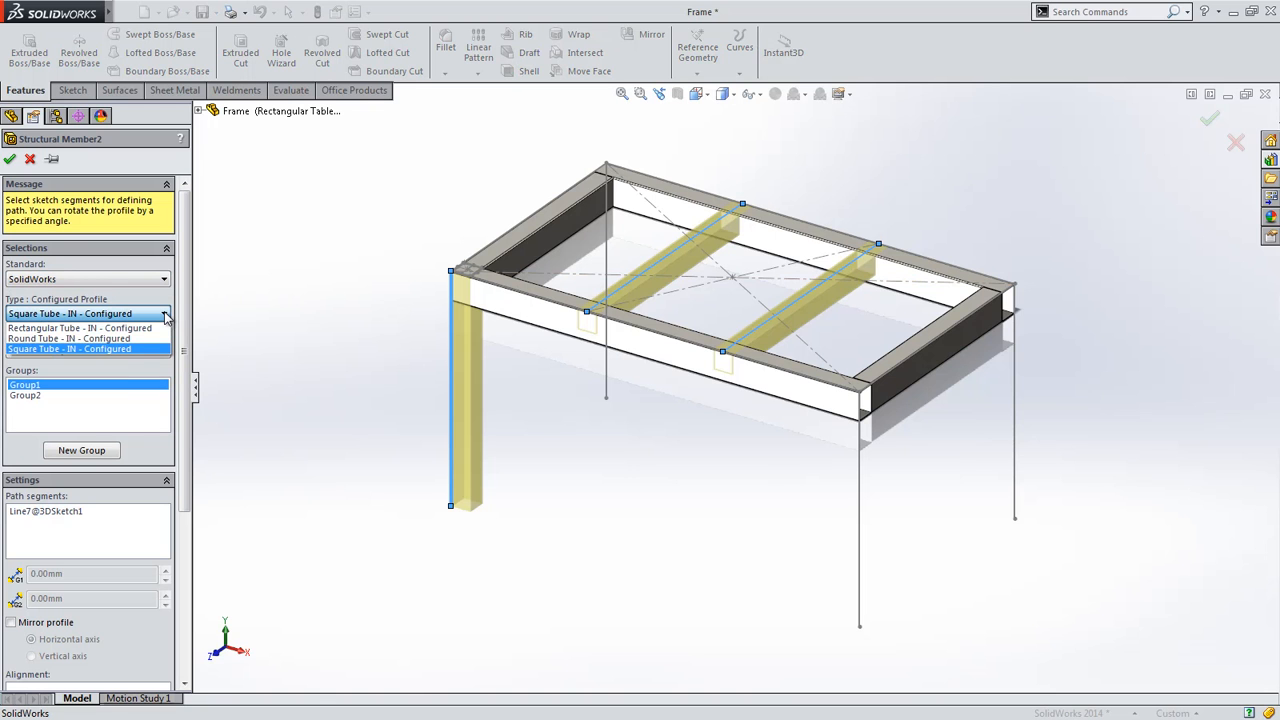
{"action": "left_click", "coordinate": [165, 314]}
{"action": "left_click", "coordinate": [164, 350]}
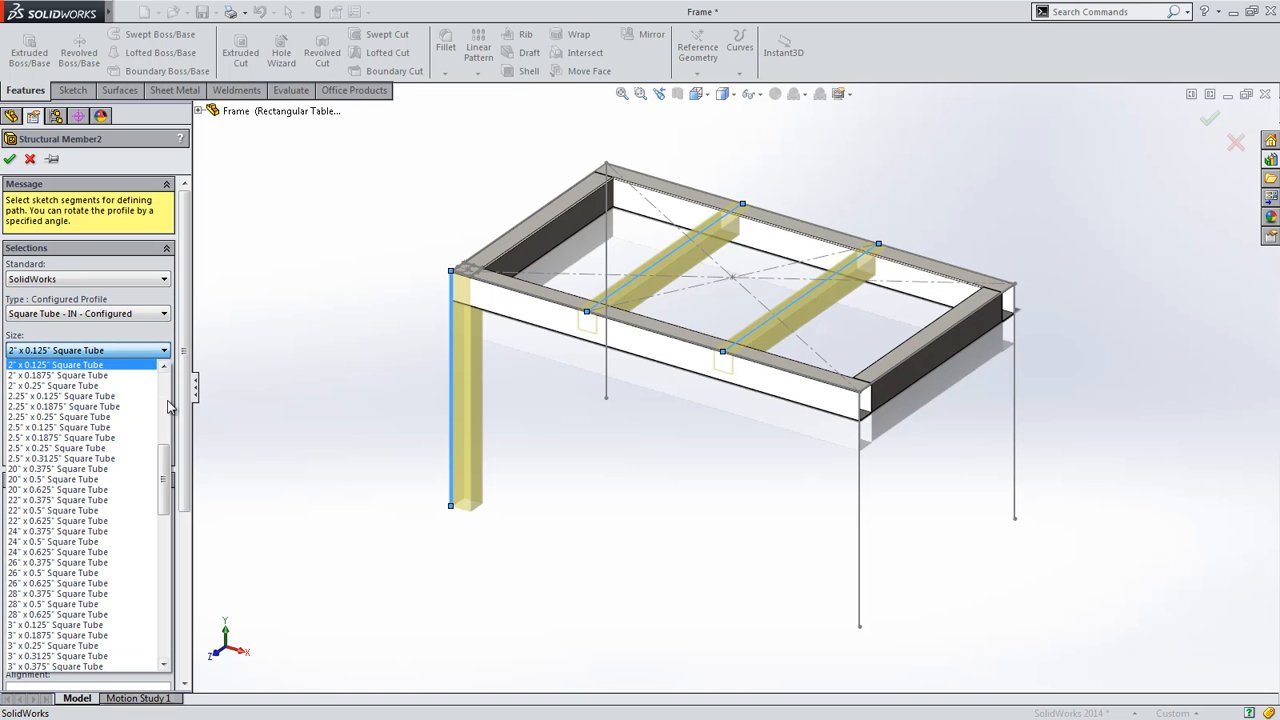
{"action": "left_click_drag", "start_coordinate": [168, 474], "coordinate": [166, 404]}
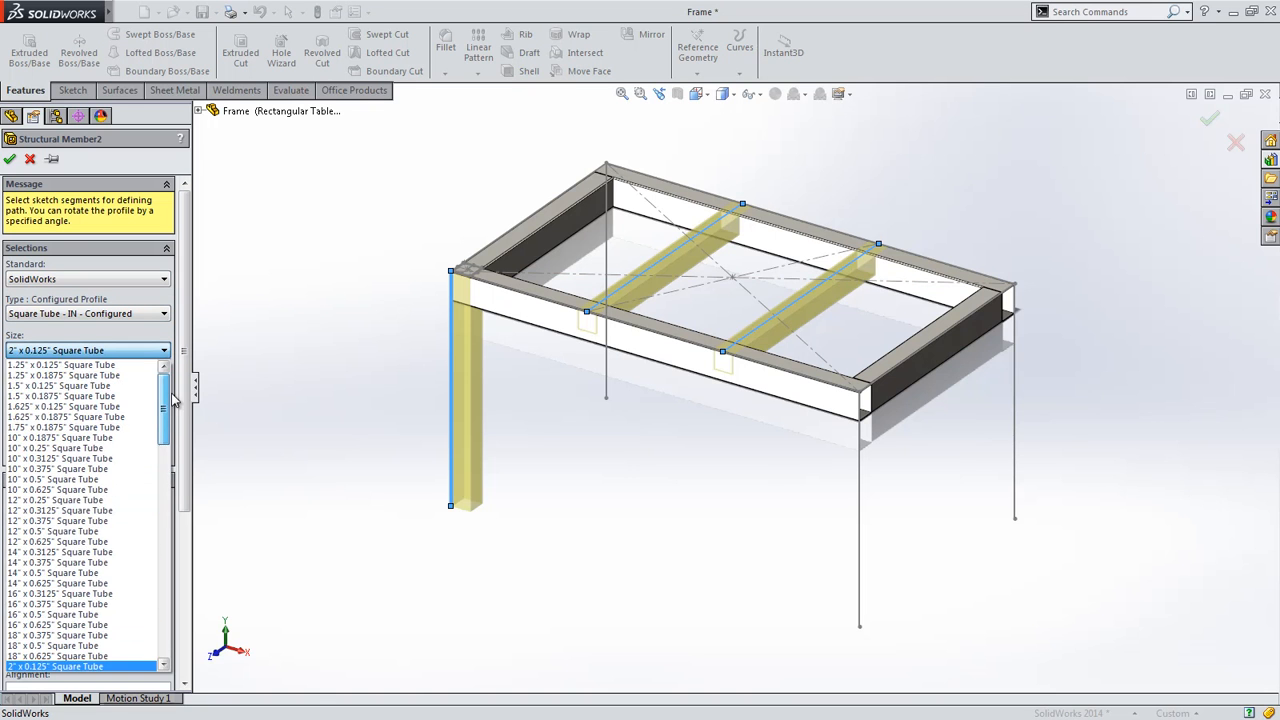
{"action": "left_click", "coordinate": [95, 385]}
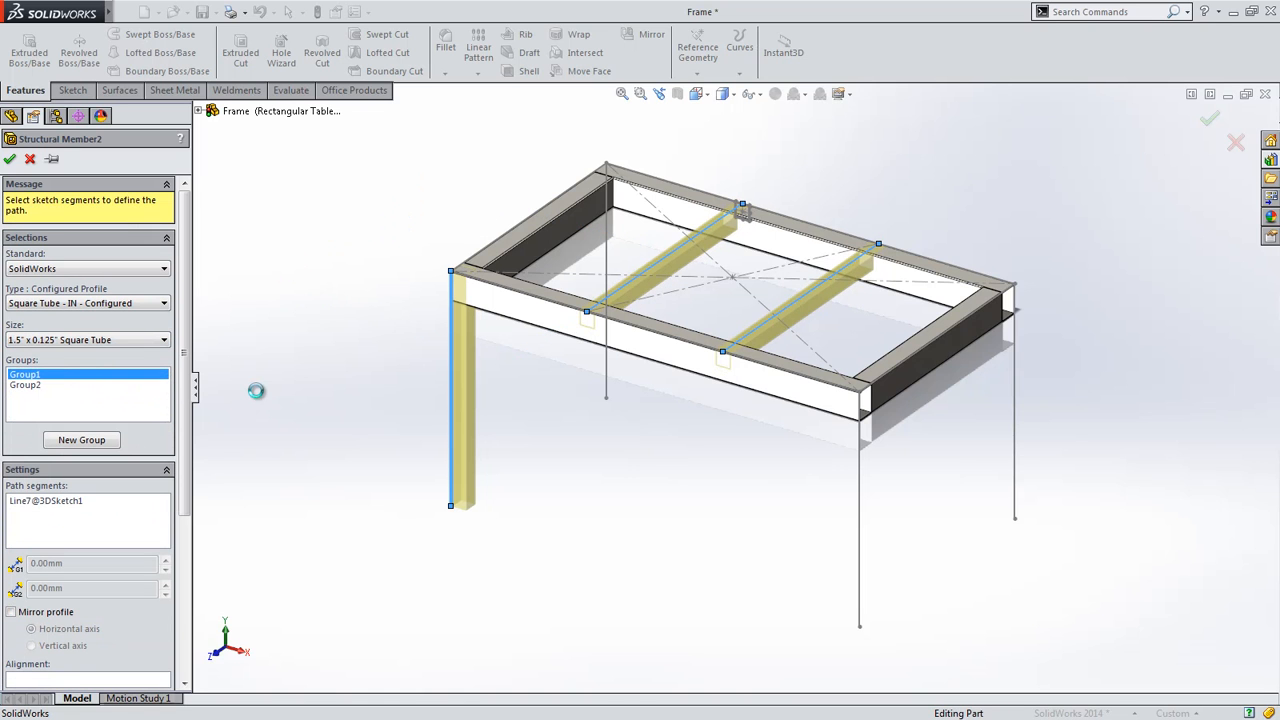
{"action": "key", "text": "Return"}
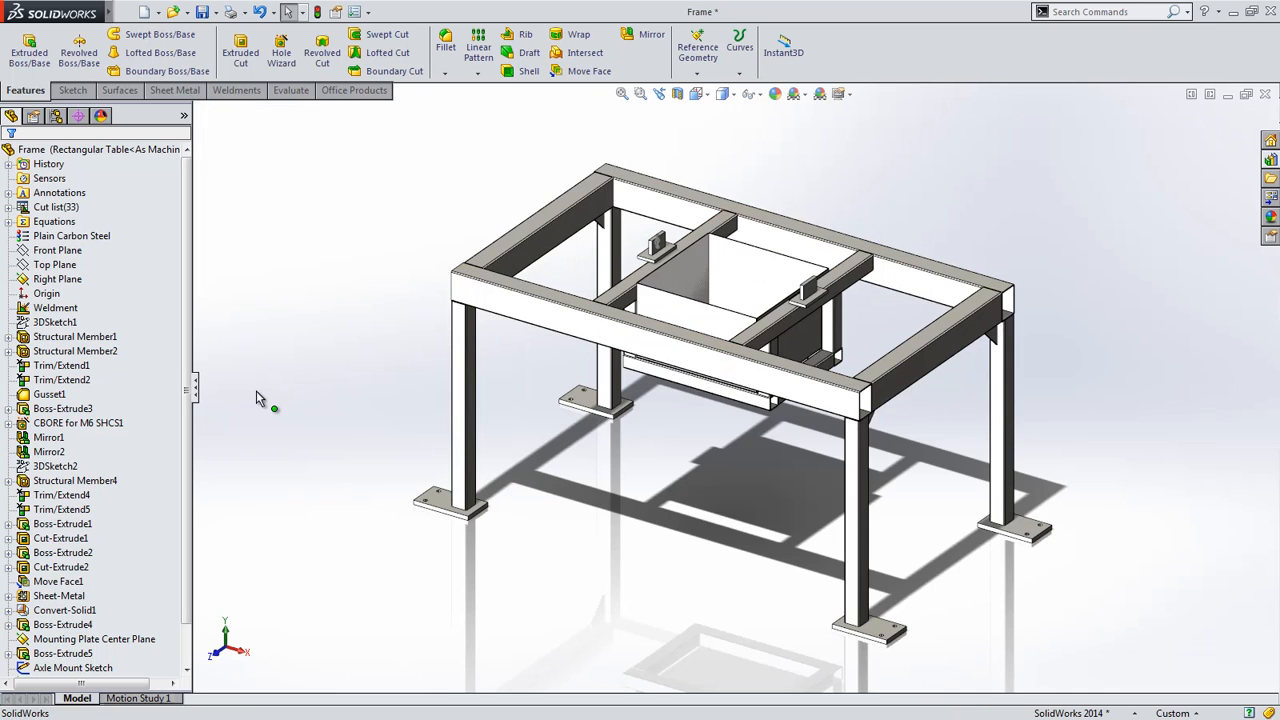
Step: Change the top perimeter frame's structural member to a shallower size of the Rectangular Tube - IN profile
{"action": "left_click", "coordinate": [502, 290]}
{"action": "left_click", "coordinate": [530, 232]}
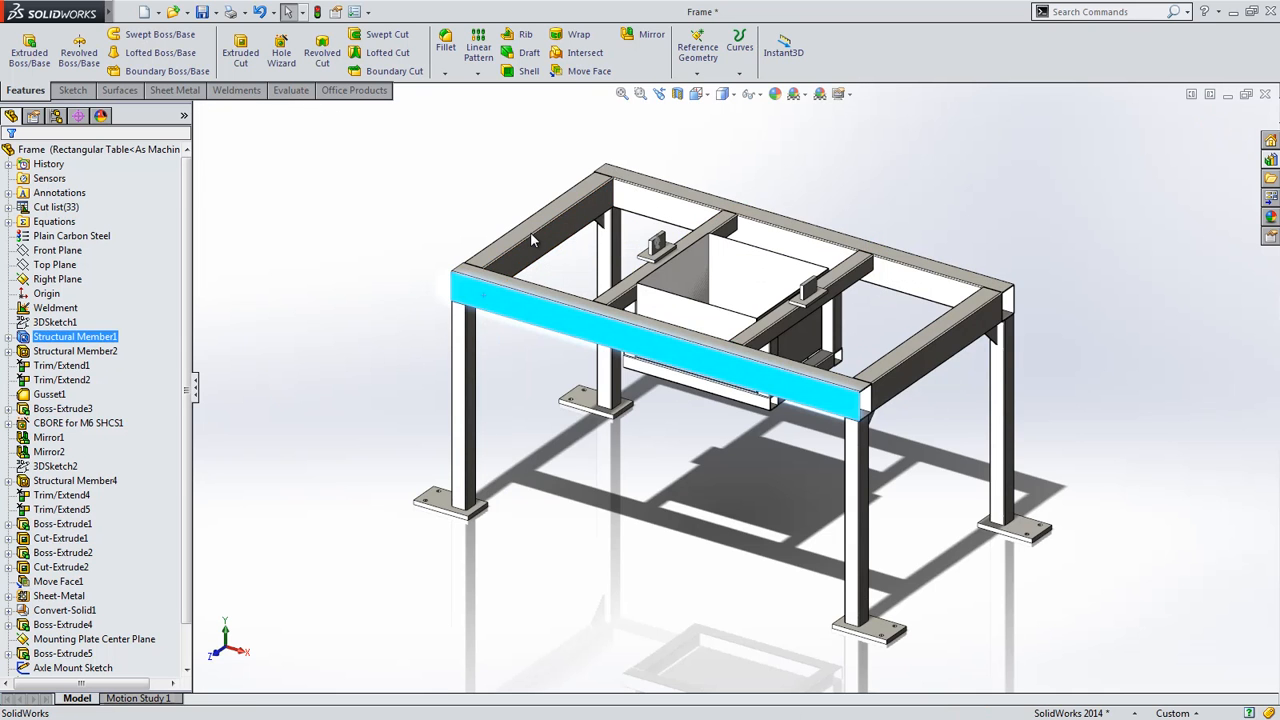
{"action": "left_click", "coordinate": [164, 350]}
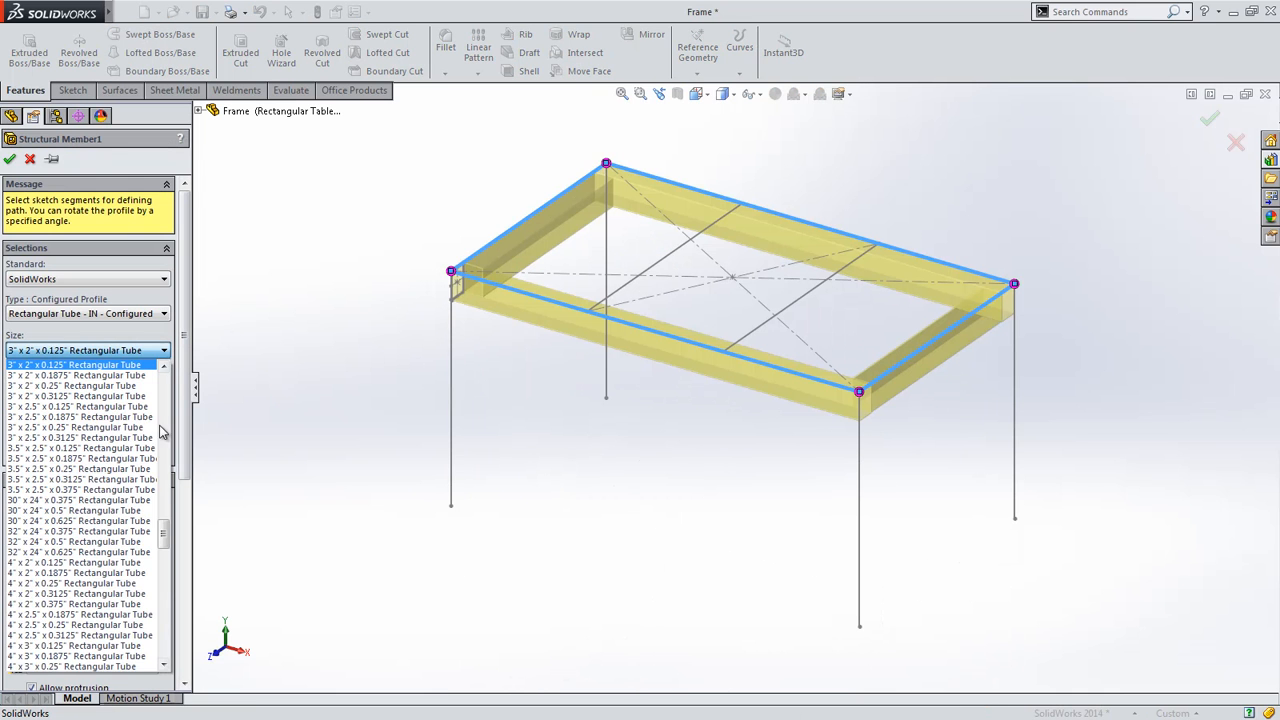
{"action": "left_click_drag", "start_coordinate": [160, 533], "coordinate": [172, 481]}
{"action": "left_click", "coordinate": [75, 531]}
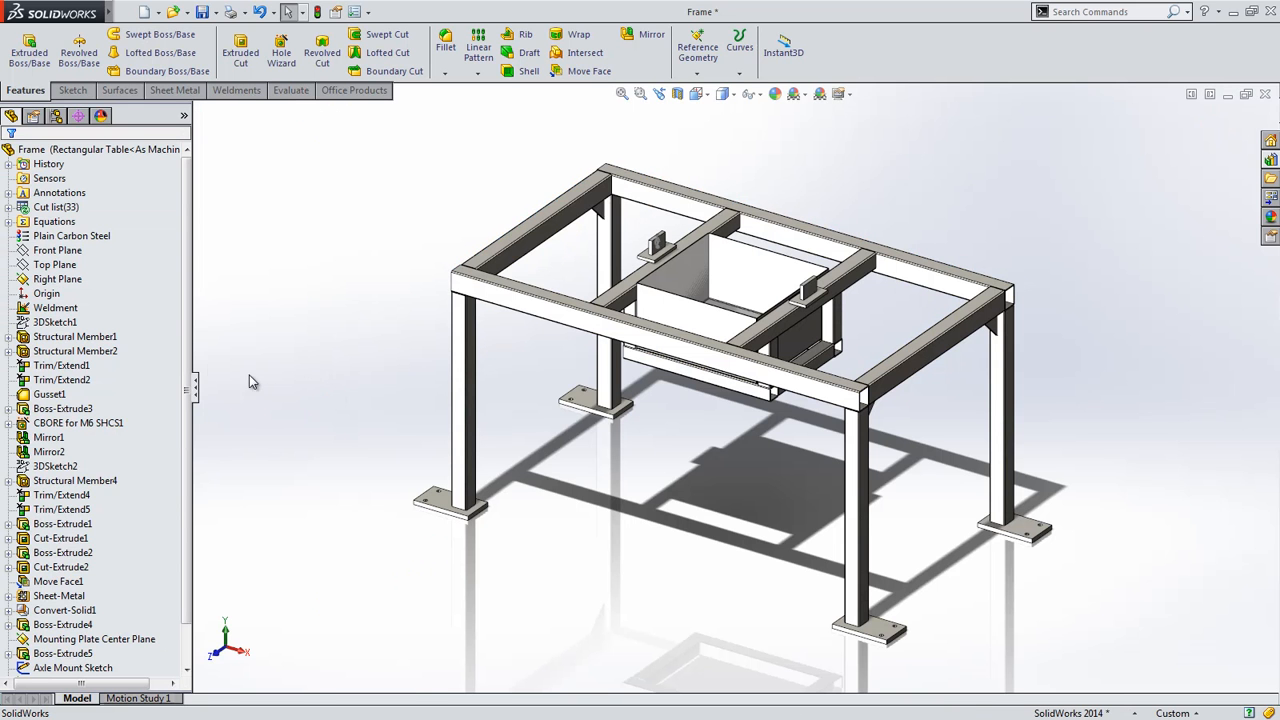
Step: Add a new configuration named Square Table to the Frame part
{"action": "left_click_drag", "start_coordinate": [183, 362], "coordinate": [190, 310]}
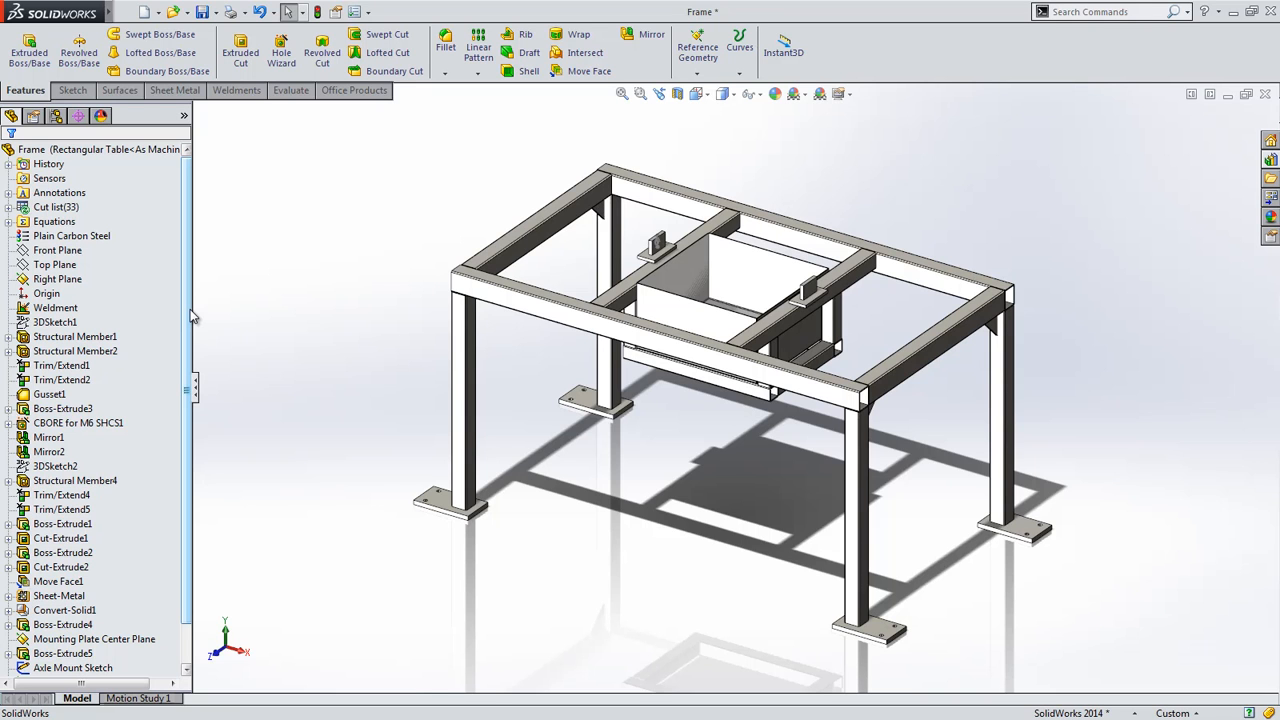
{"action": "left_click", "coordinate": [56, 115]}
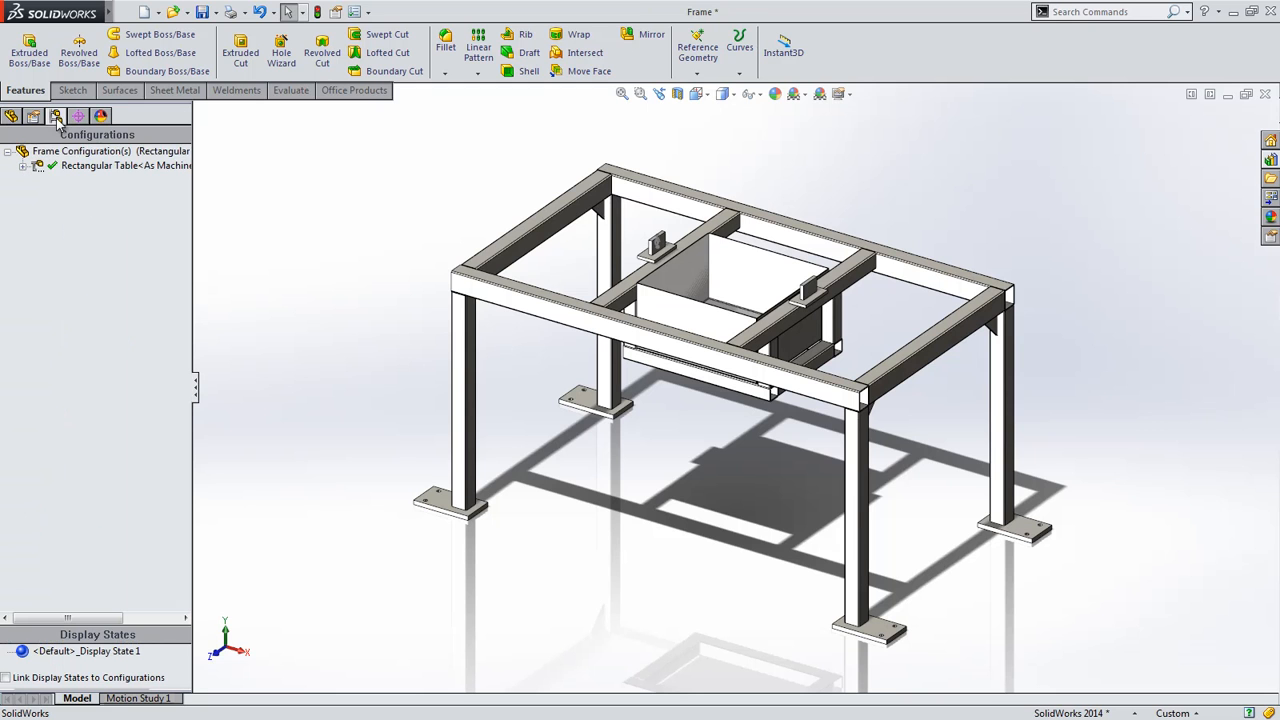
{"action": "right_click", "coordinate": [50, 206]}
{"action": "left_click", "coordinate": [74, 214]}
{"action": "type", "text": "S"}
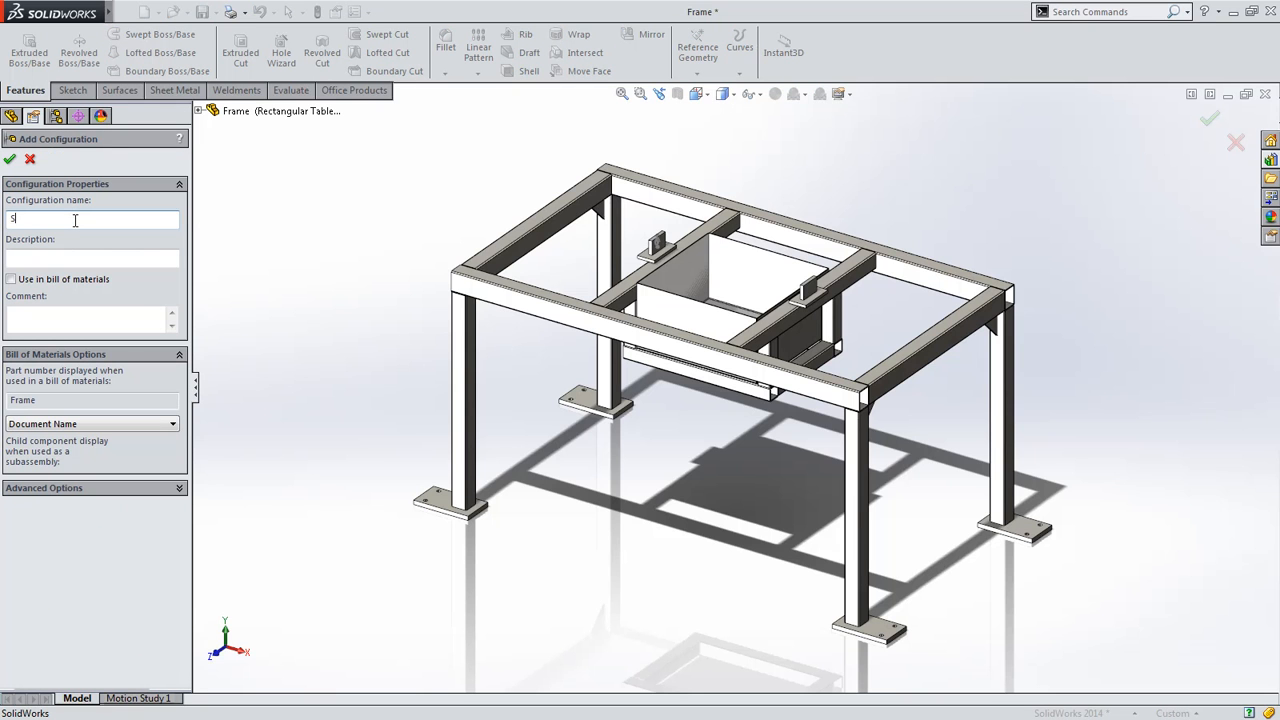
{"action": "type", "text": "quare Table"}
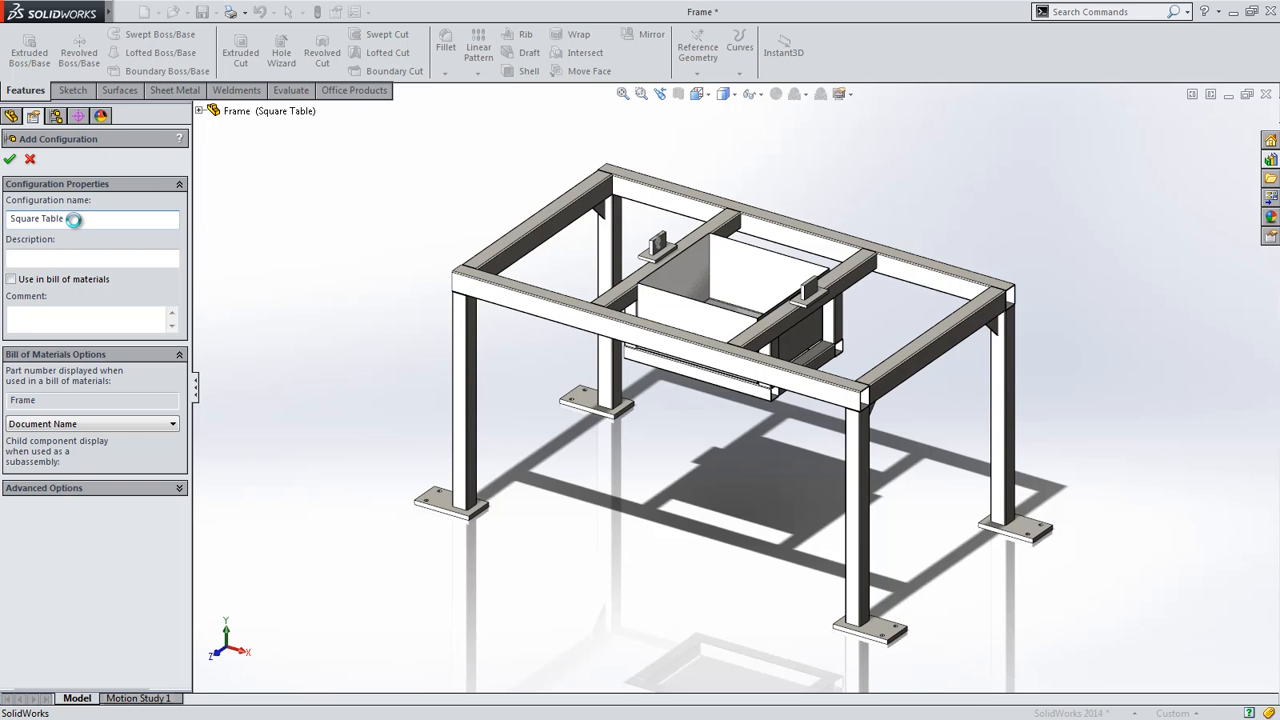
Step: Link the top frame's long-side length to its short-side dimension with an equation applied to this configuration only
{"action": "double_click", "coordinate": [478, 290]}
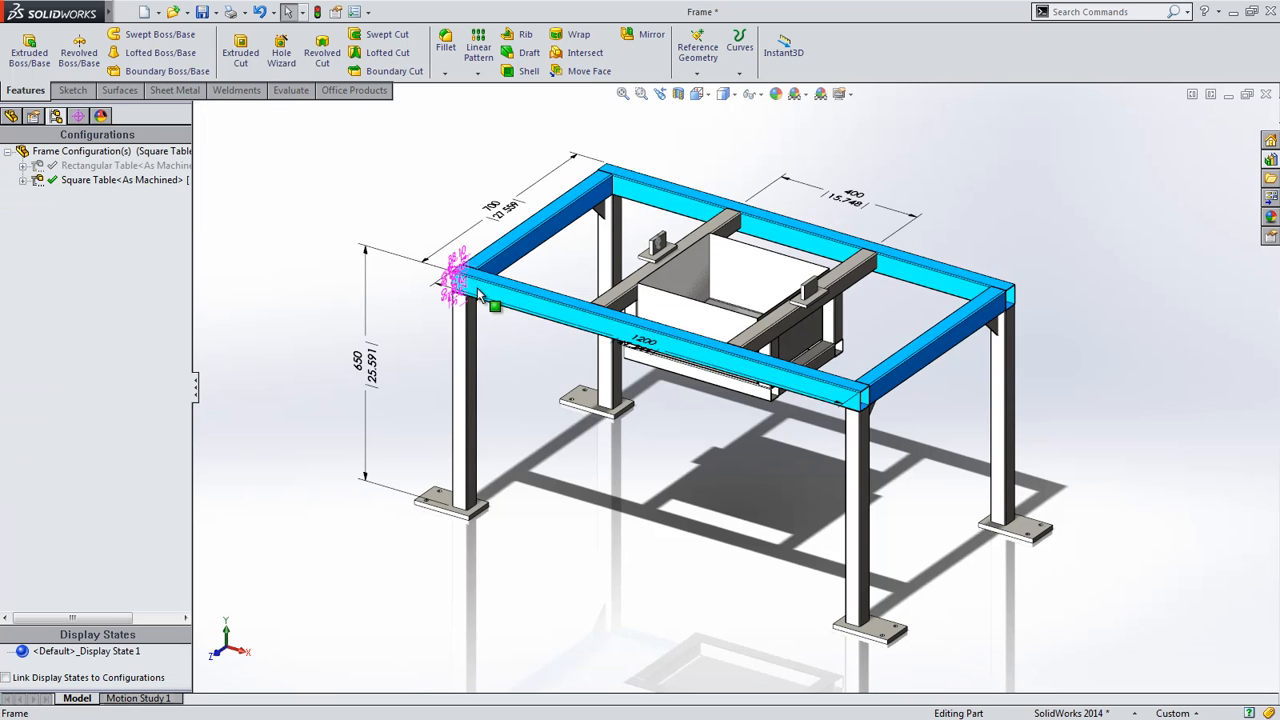
{"action": "double_click", "coordinate": [646, 343]}
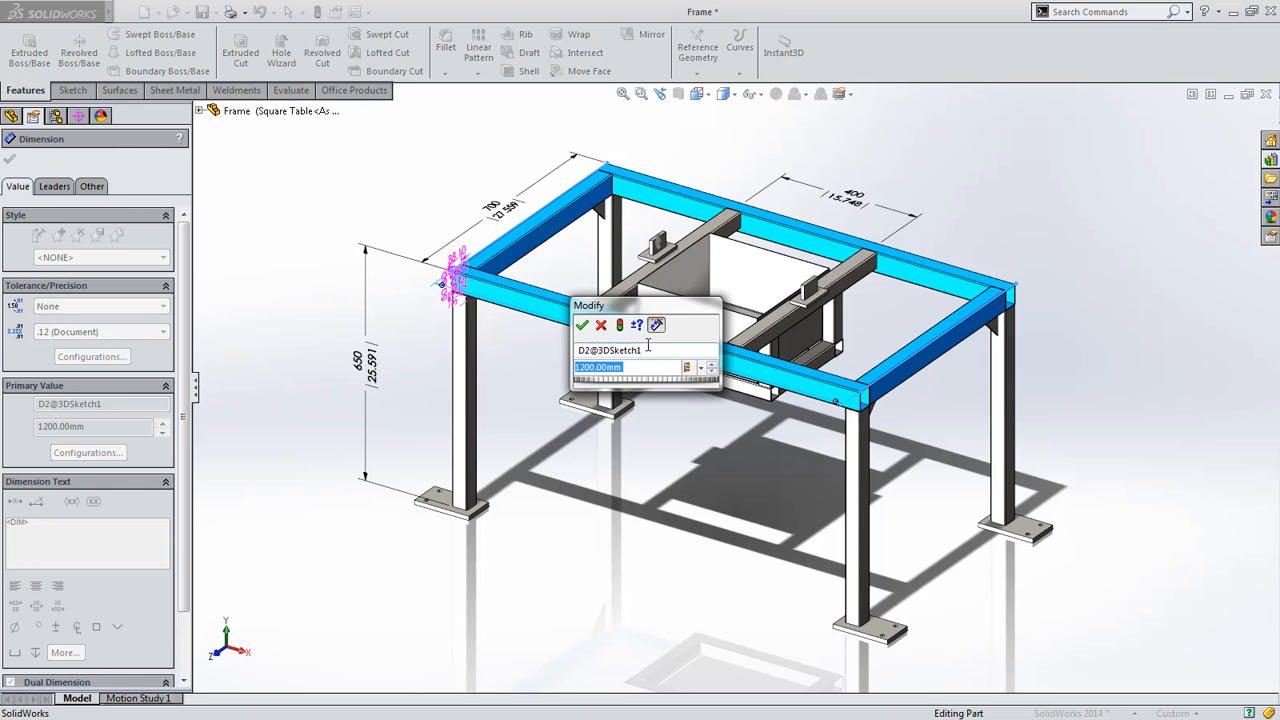
{"action": "type", "text": "="}
{"action": "left_click", "coordinate": [501, 216]}
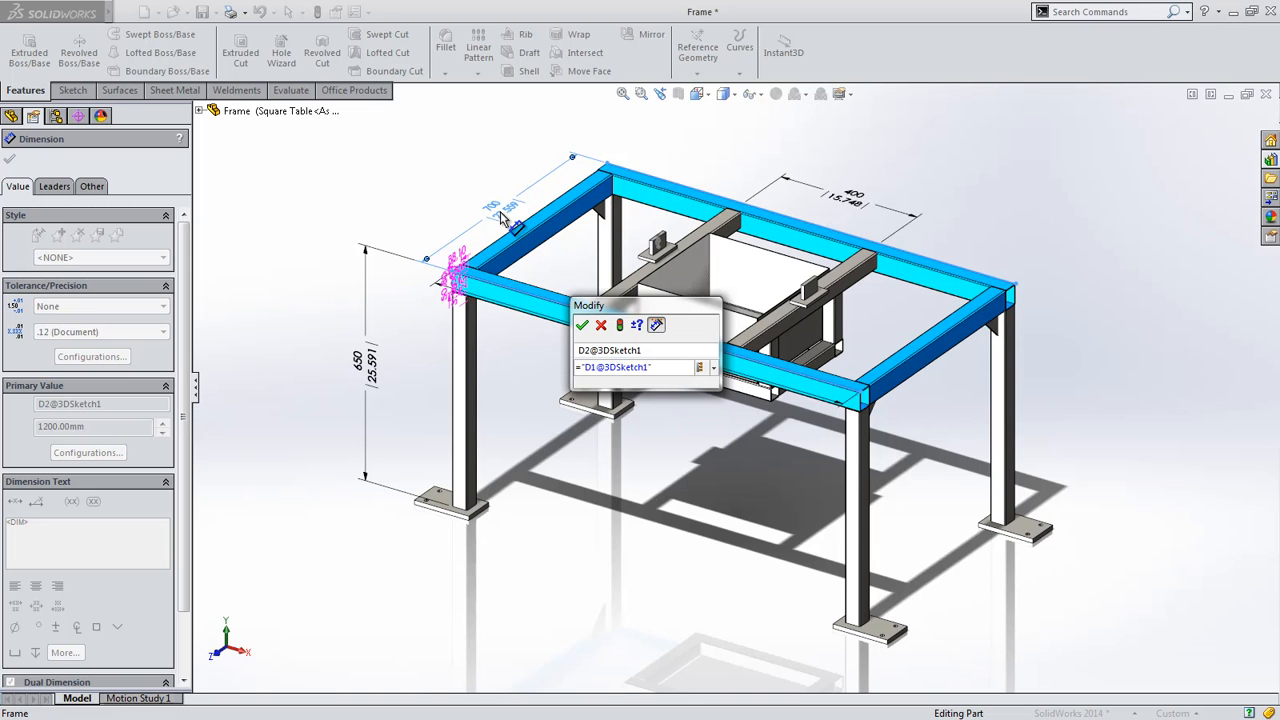
{"action": "left_click", "coordinate": [702, 367]}
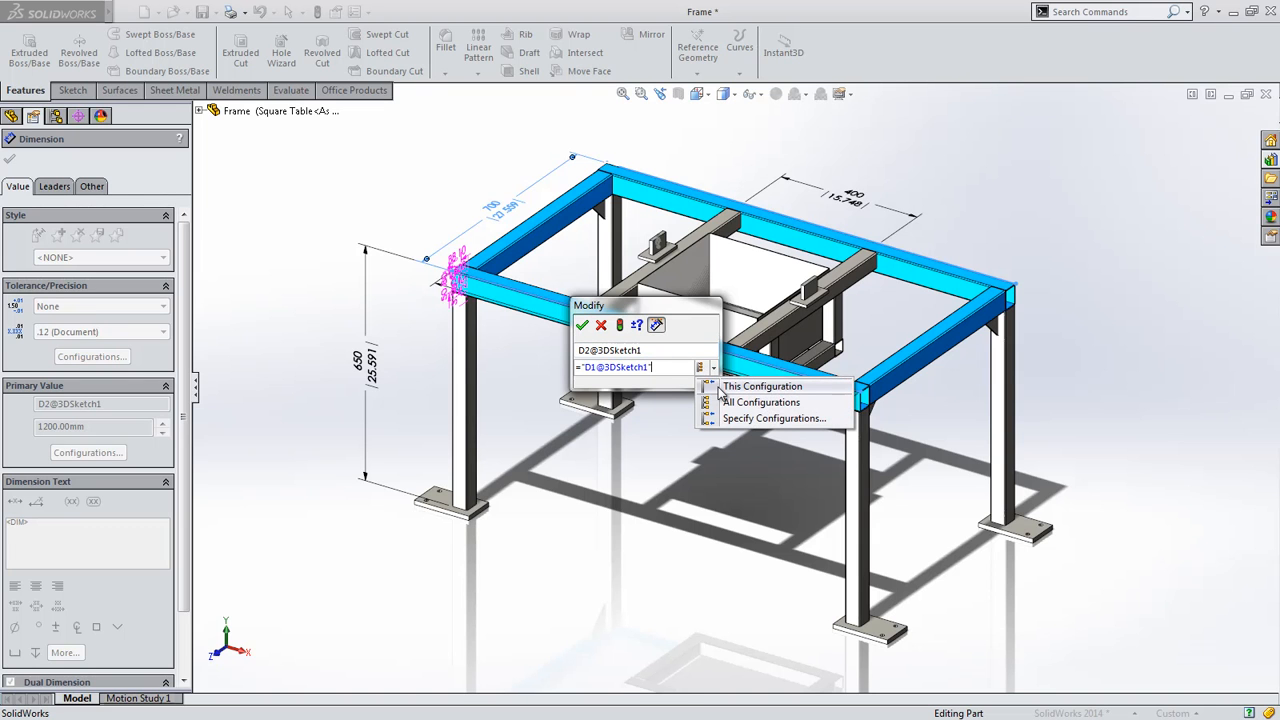
{"action": "left_click", "coordinate": [719, 388]}
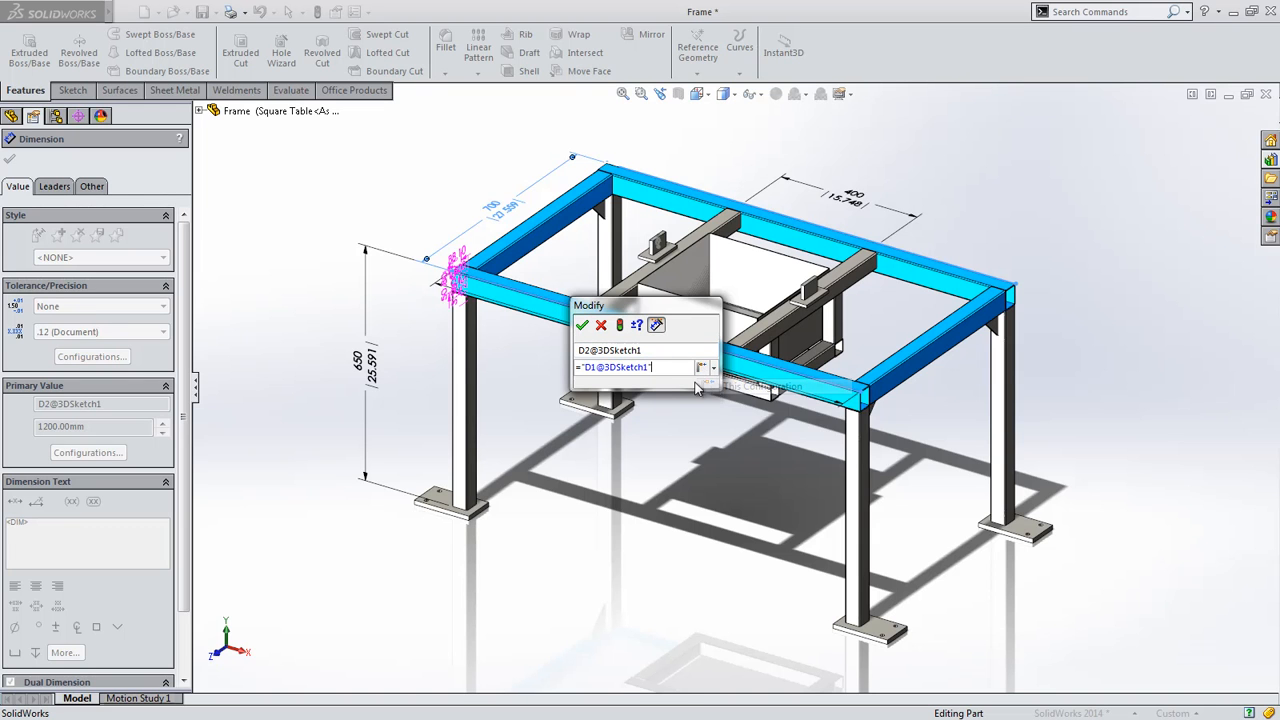
{"action": "left_click", "coordinate": [582, 324]}
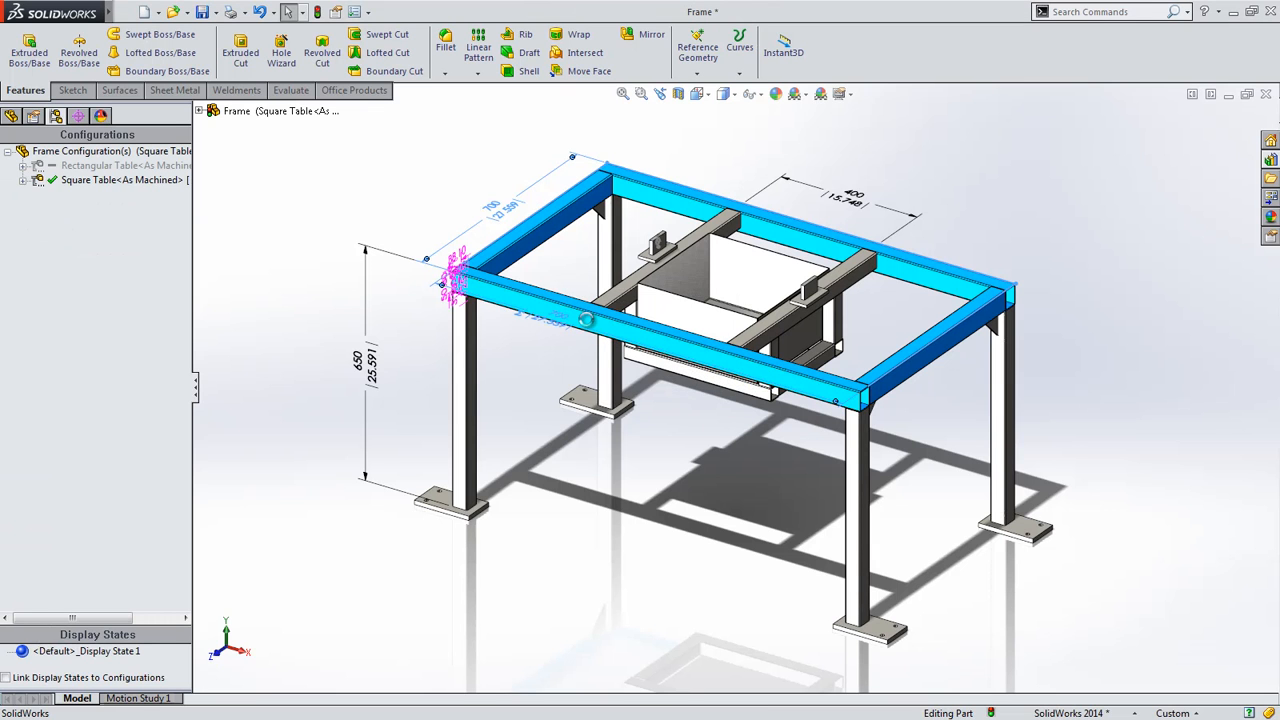
{"action": "double_click", "coordinate": [590, 327]}
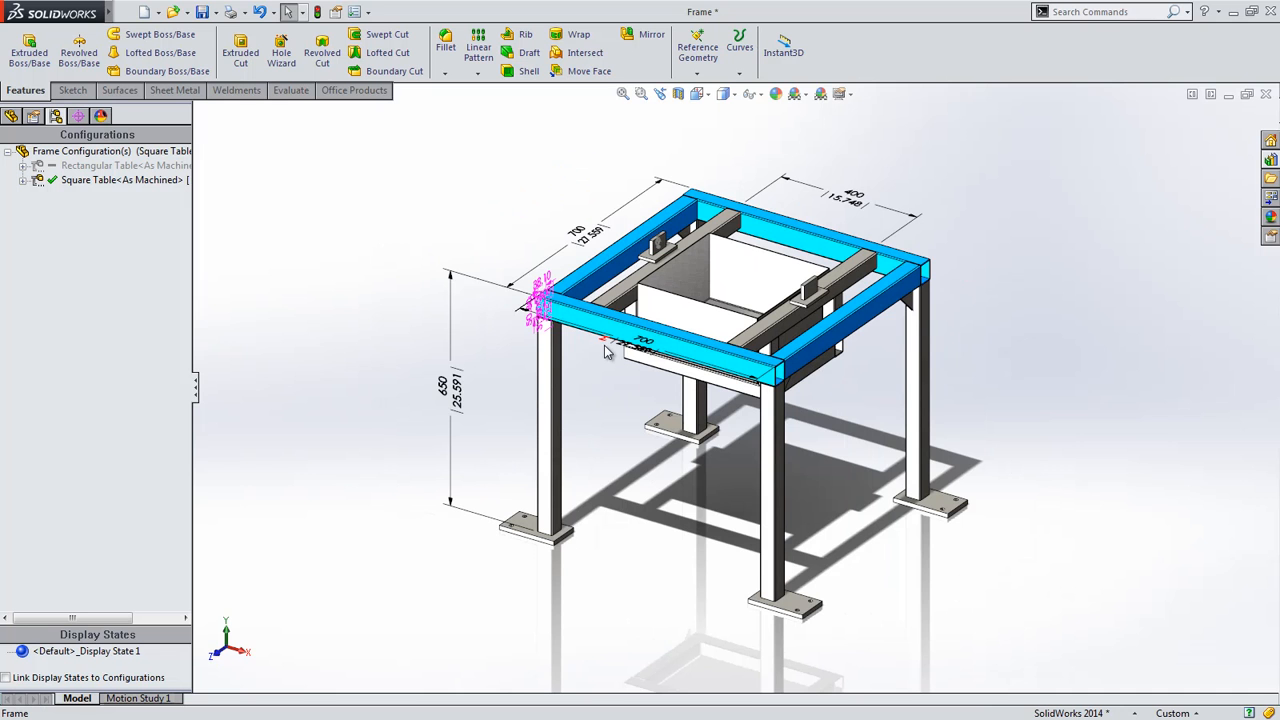
Step: Review the equations of the Square Table configuration, switch to Rectangular Table, and check its equations and frame dimensions
{"action": "left_click", "coordinate": [11, 116]}
{"action": "left_click", "coordinate": [58, 207]}
{"action": "right_click", "coordinate": [55, 221]}
{"action": "left_click", "coordinate": [108, 231]}
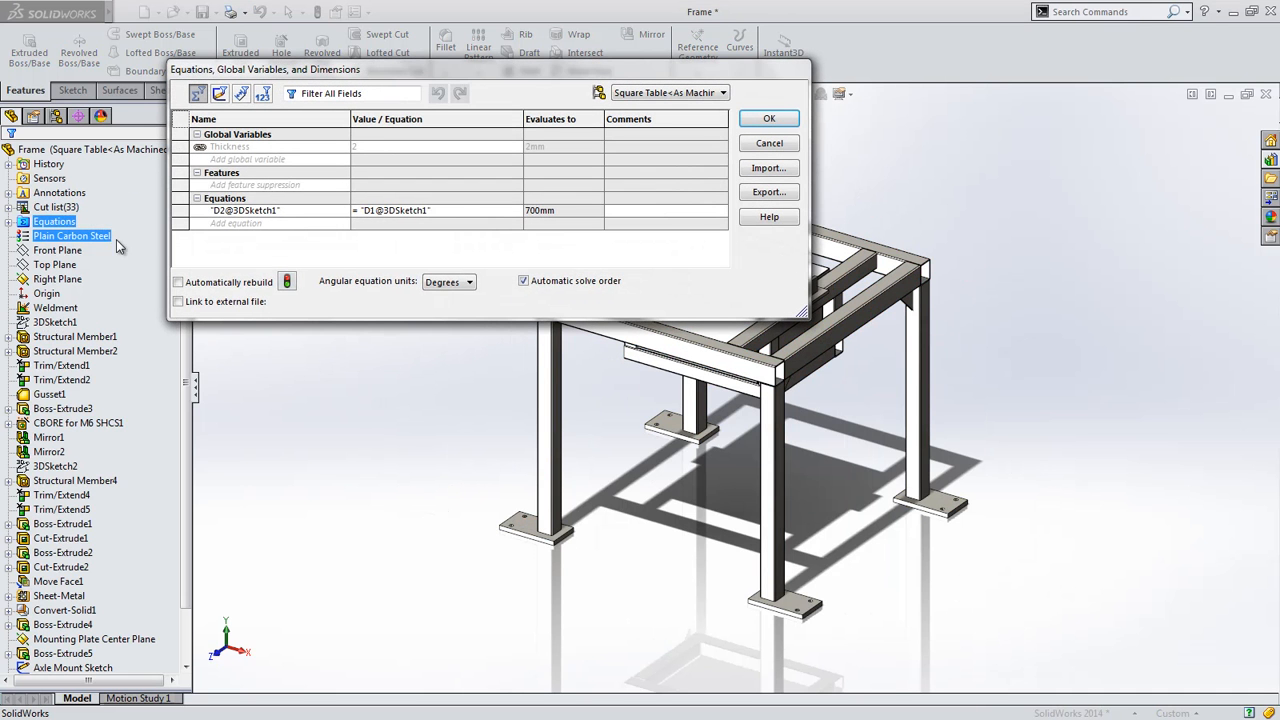
{"action": "left_click", "coordinate": [672, 93]}
{"action": "left_click", "coordinate": [662, 107]}
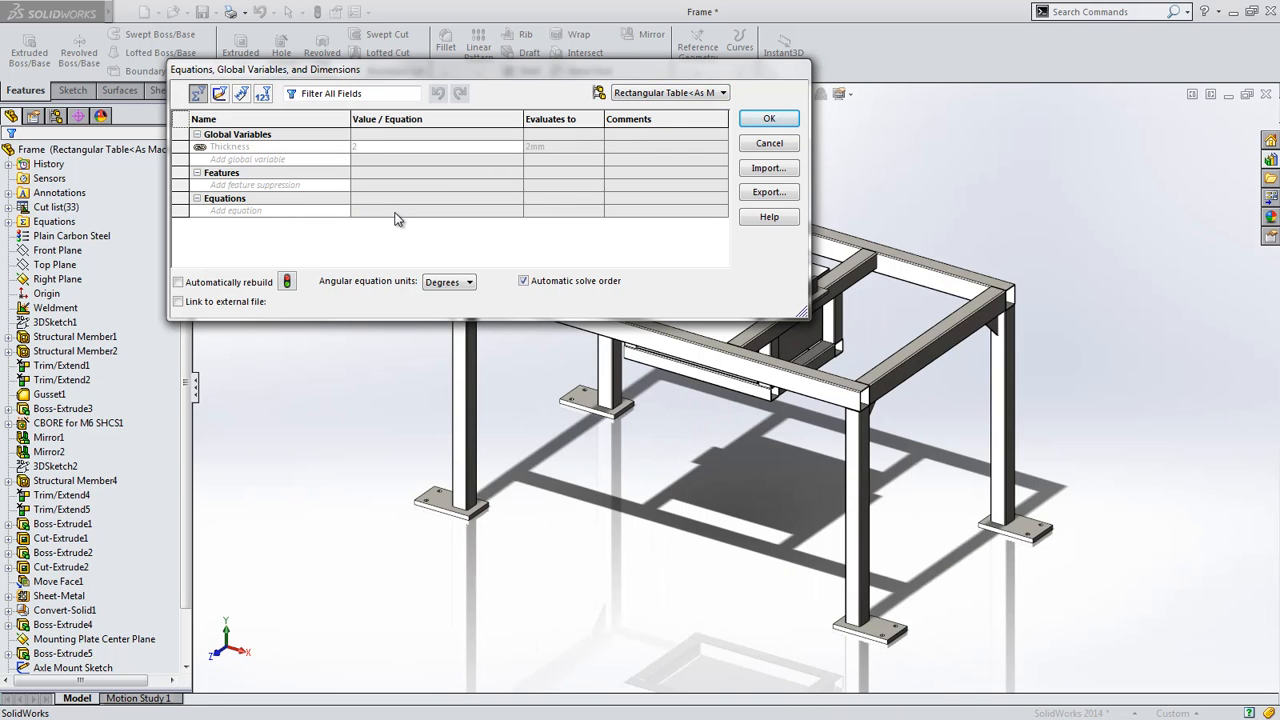
{"action": "left_click", "coordinate": [762, 122]}
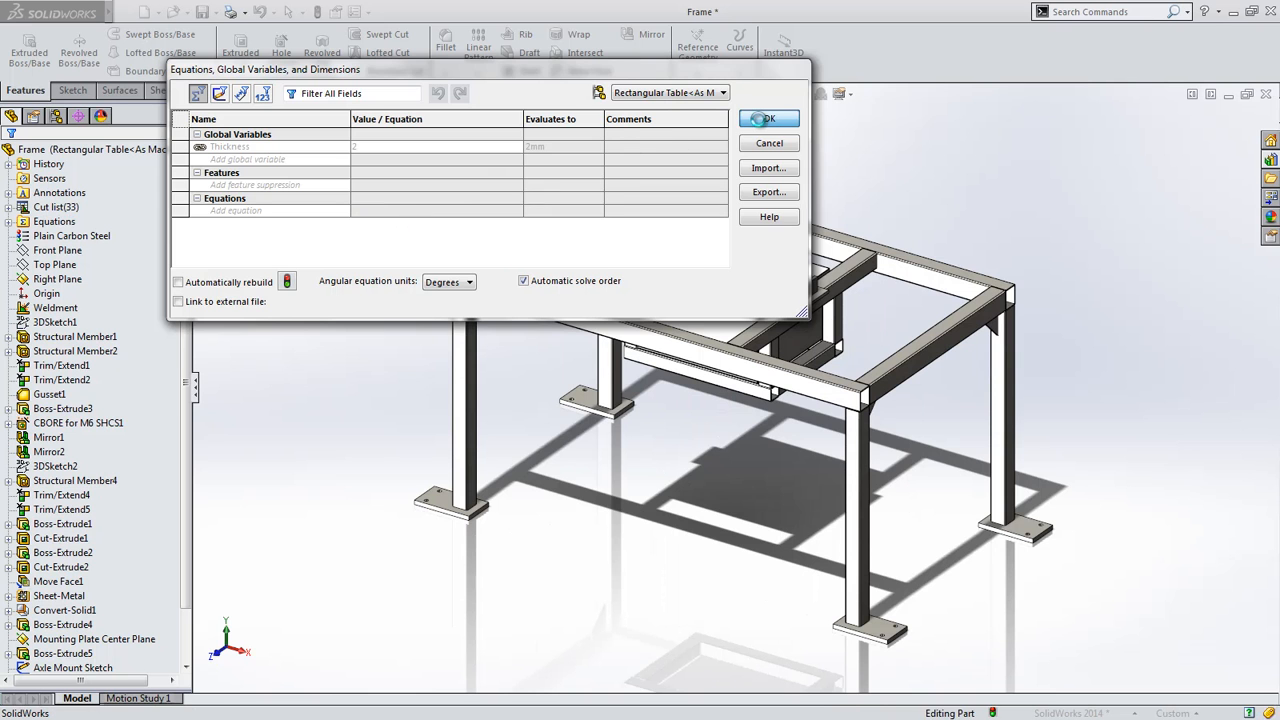
{"action": "double_click", "coordinate": [528, 305]}
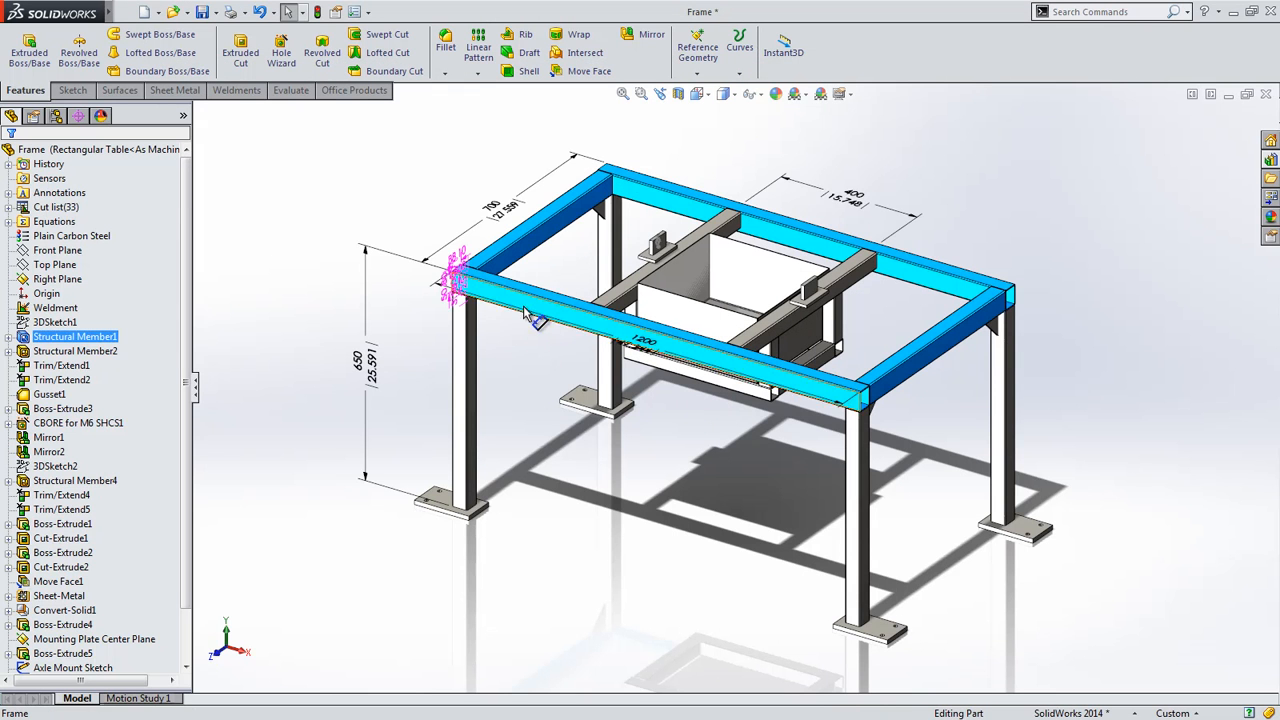
{"action": "left_click", "coordinate": [529, 362]}
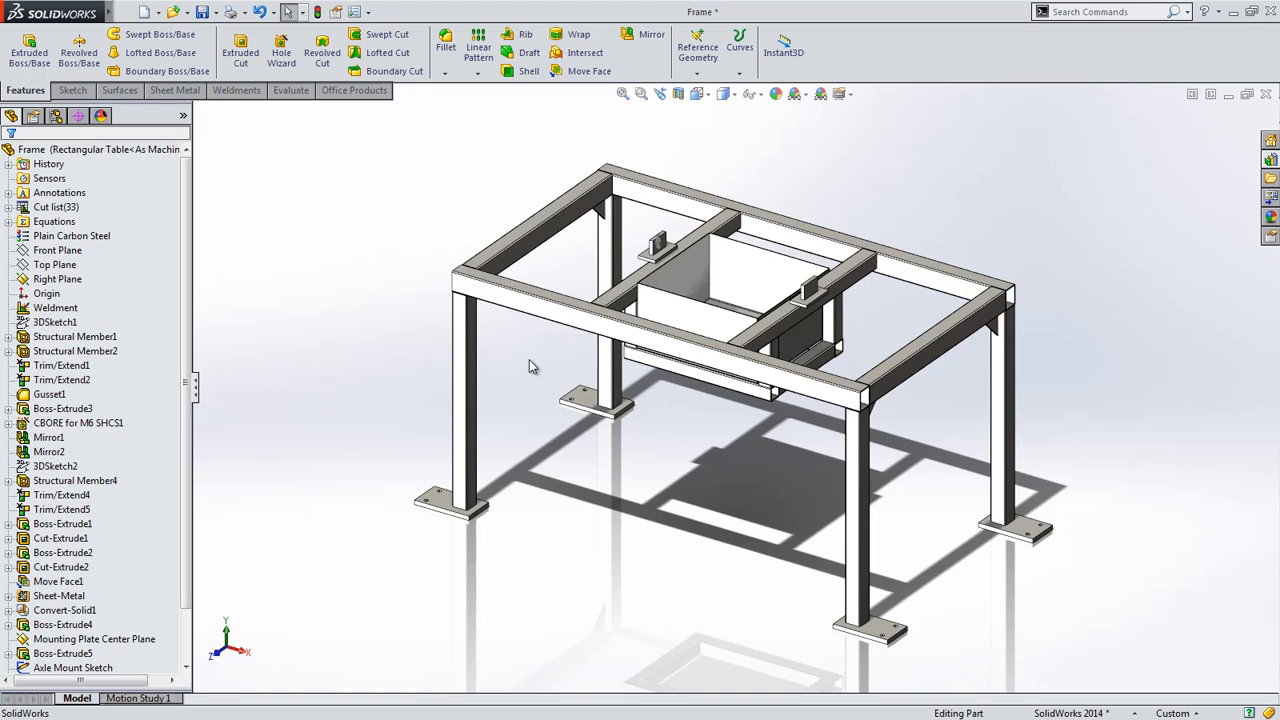
Step: Change the M6 counterbored holes in the leg's base plate to counterbore slots
{"action": "middle_click_drag", "start_coordinate": [363, 420], "coordinate": [491, 571]}
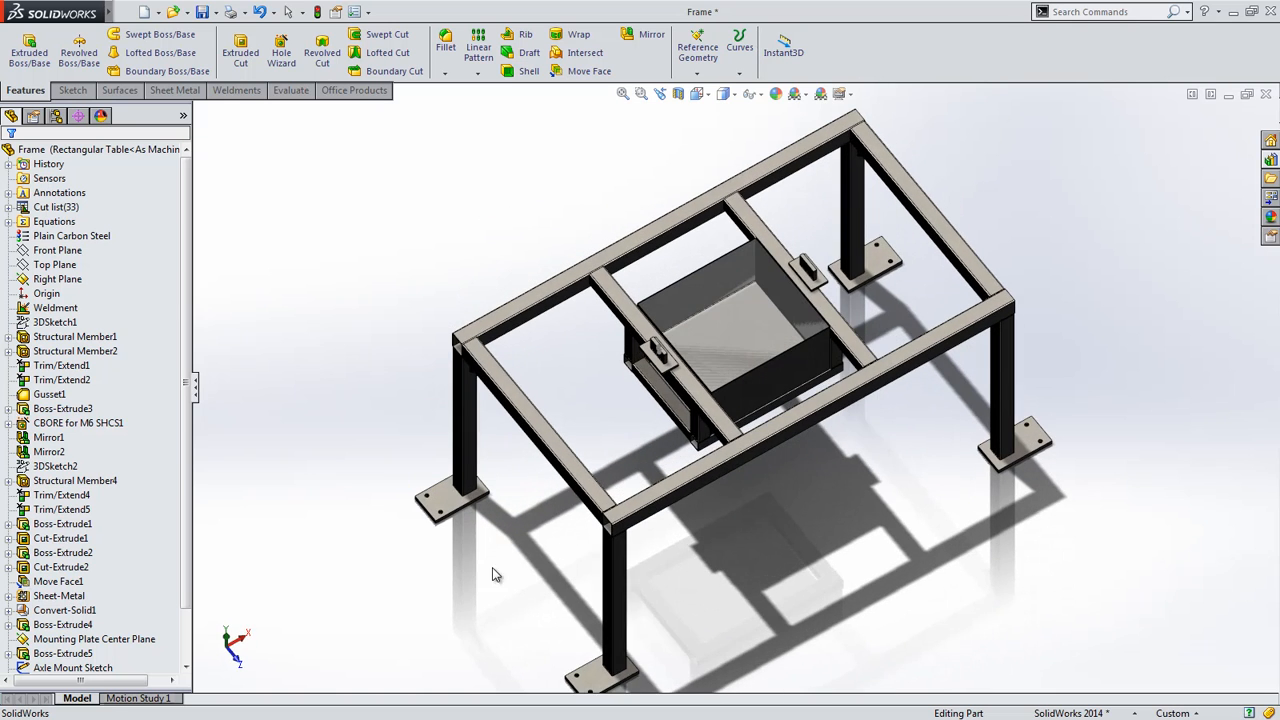
{"action": "left_click", "coordinate": [638, 664]}
{"action": "left_click", "coordinate": [695, 623]}
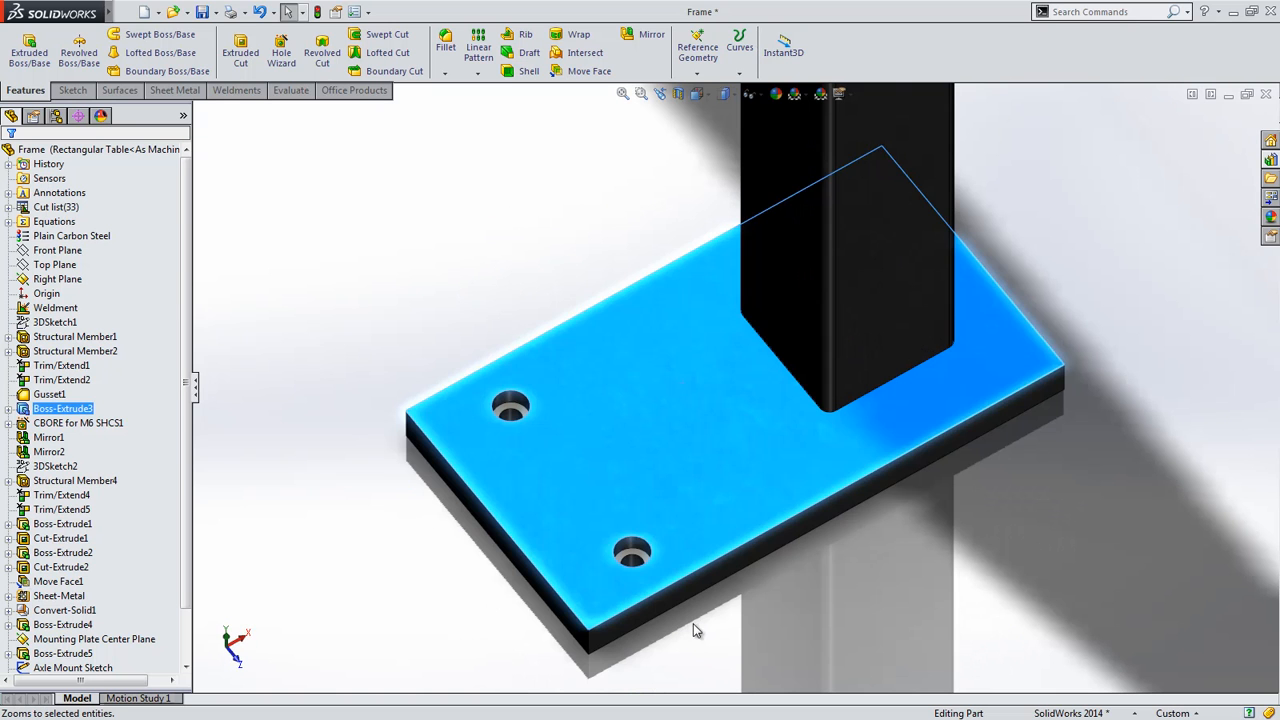
{"action": "left_click", "coordinate": [686, 628]}
{"action": "left_click", "coordinate": [512, 406]}
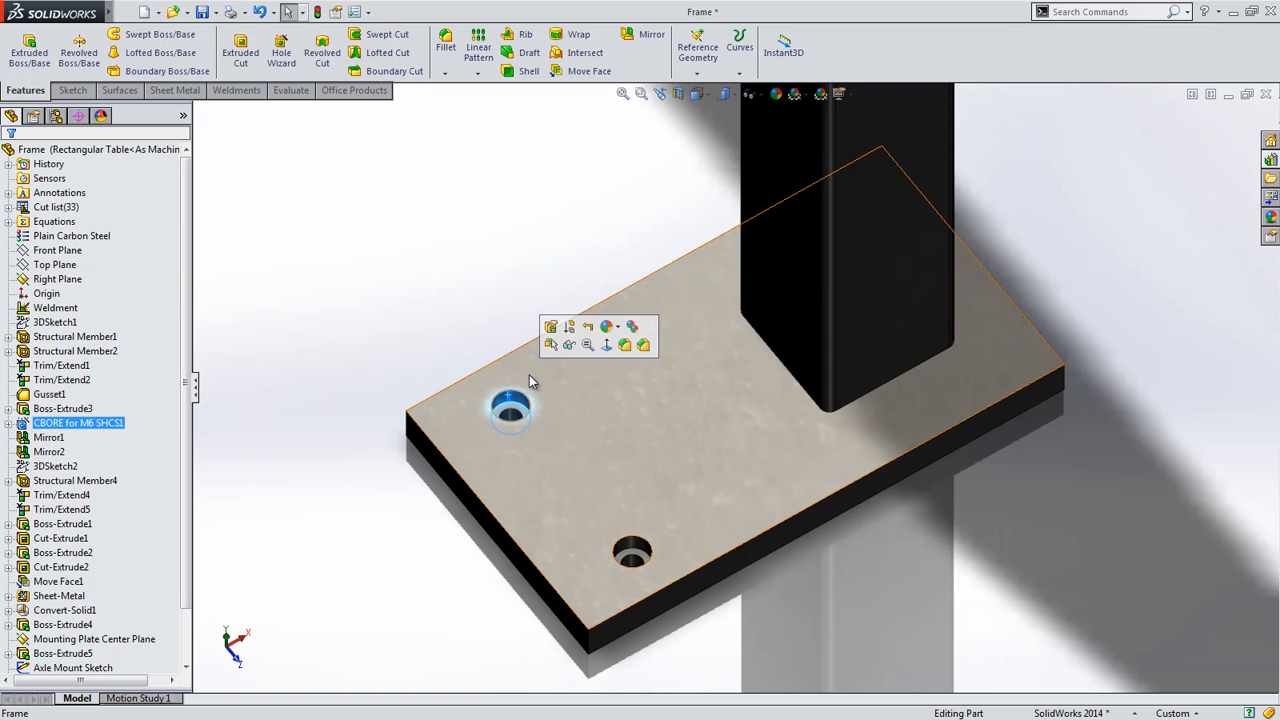
{"action": "left_click", "coordinate": [554, 328]}
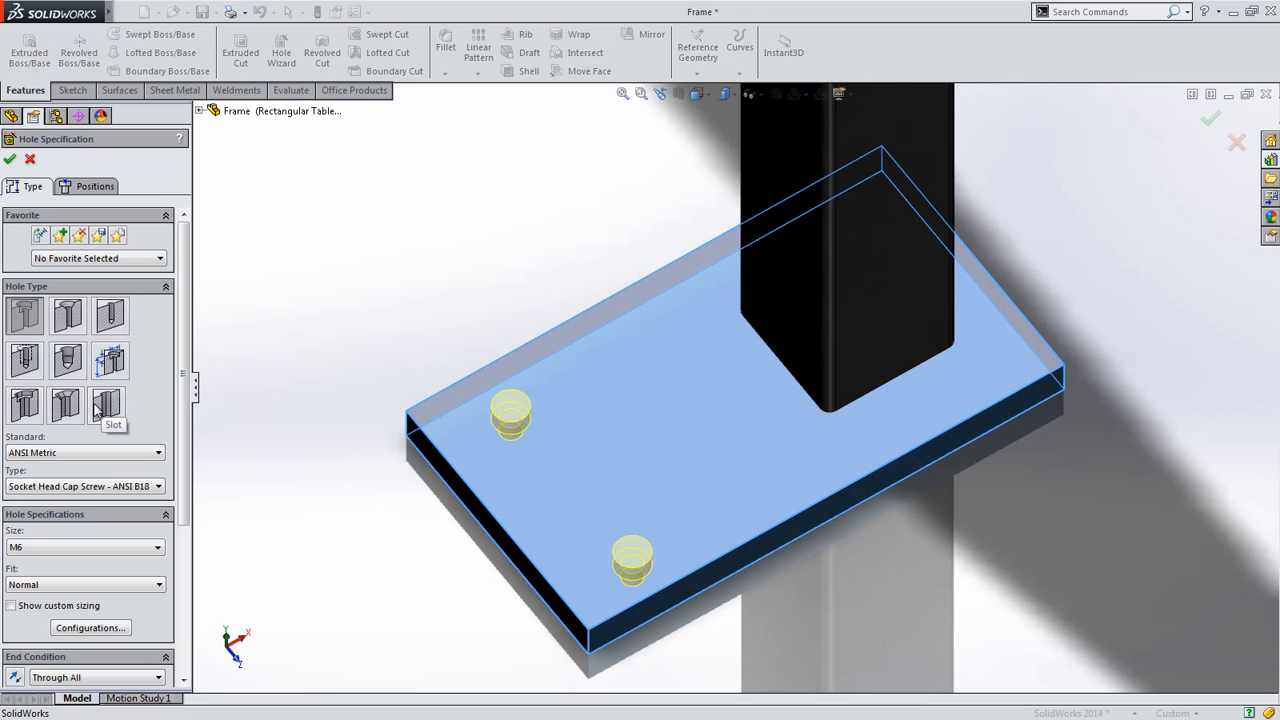
{"action": "left_click", "coordinate": [27, 407]}
{"action": "key", "text": "Return"}
{"action": "left_click_drag", "start_coordinate": [183, 372], "coordinate": [187, 495]}
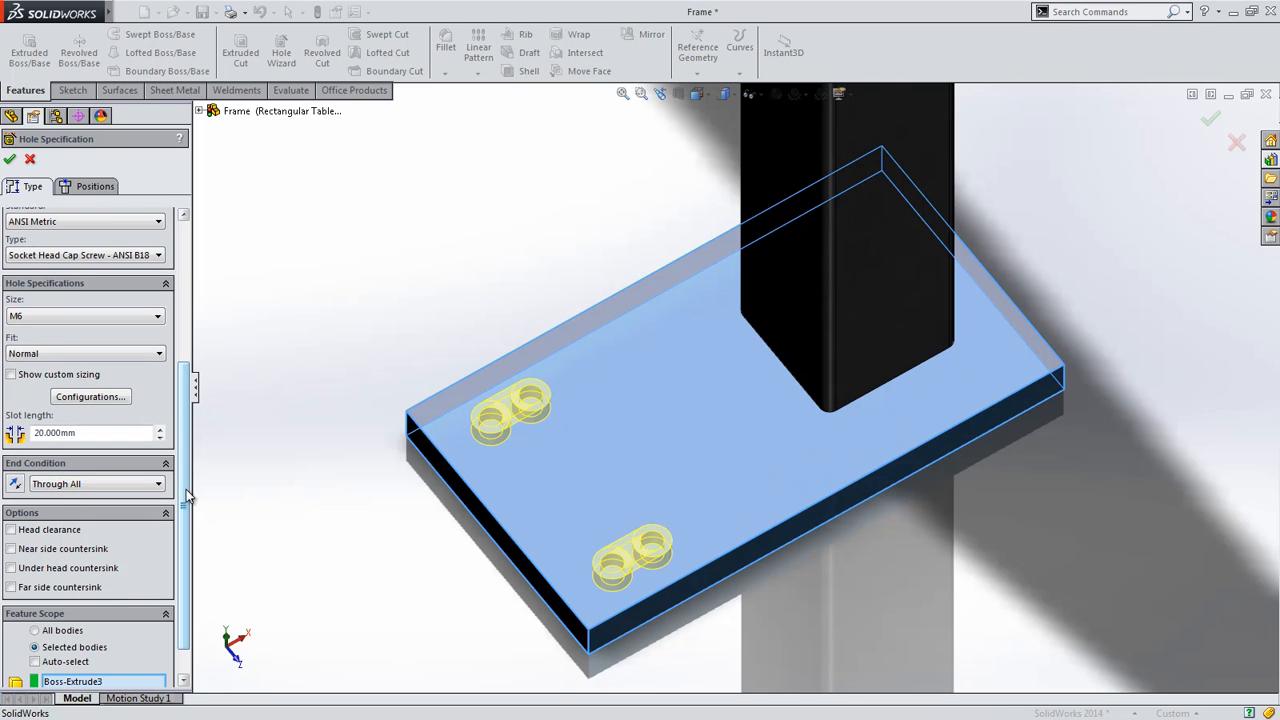
Step: Try stretching the base plate slots freehand and angling their centerline at 25 degrees to the plate's long edge
{"action": "left_click", "coordinate": [100, 188]}
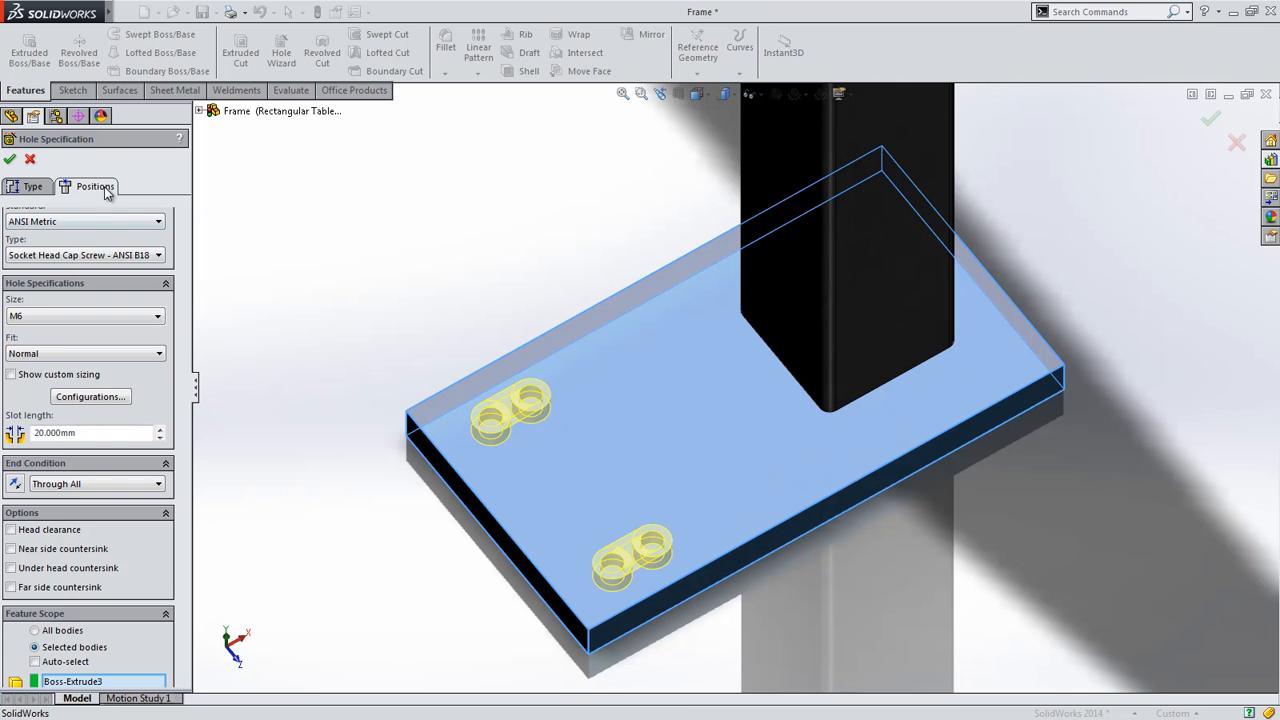
{"action": "left_click", "coordinate": [511, 403]}
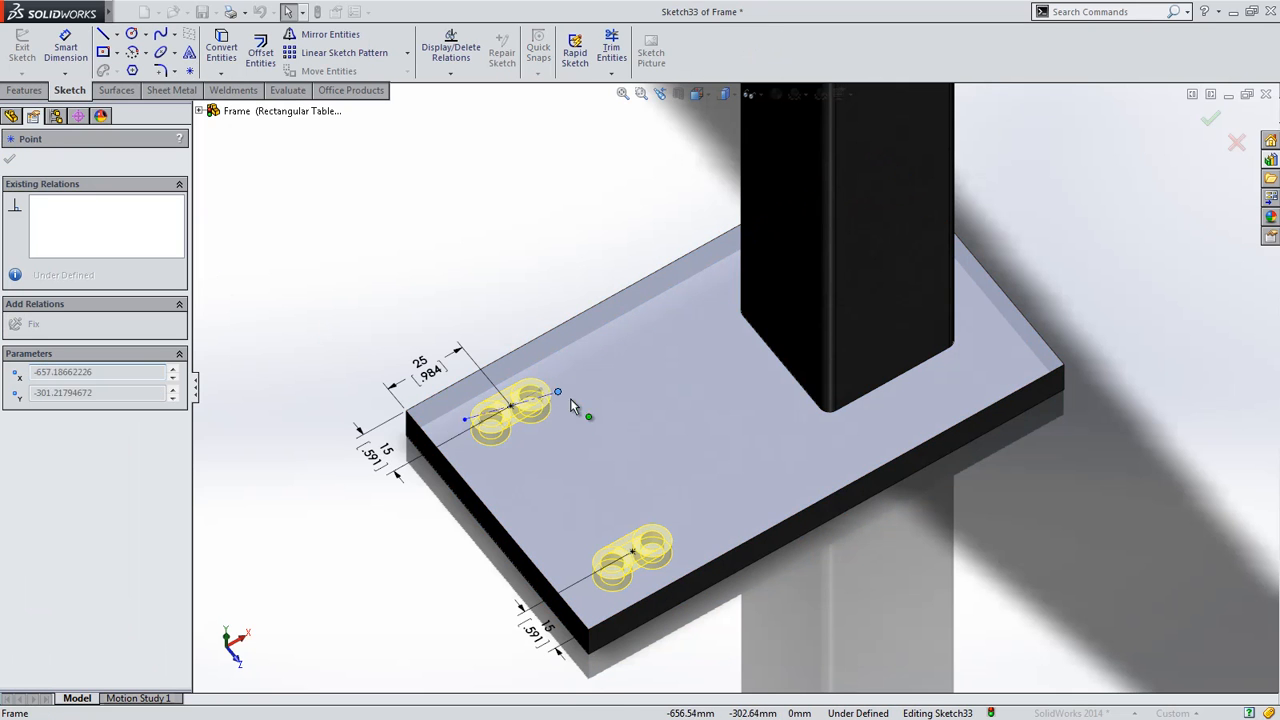
{"action": "left_click", "coordinate": [603, 381]}
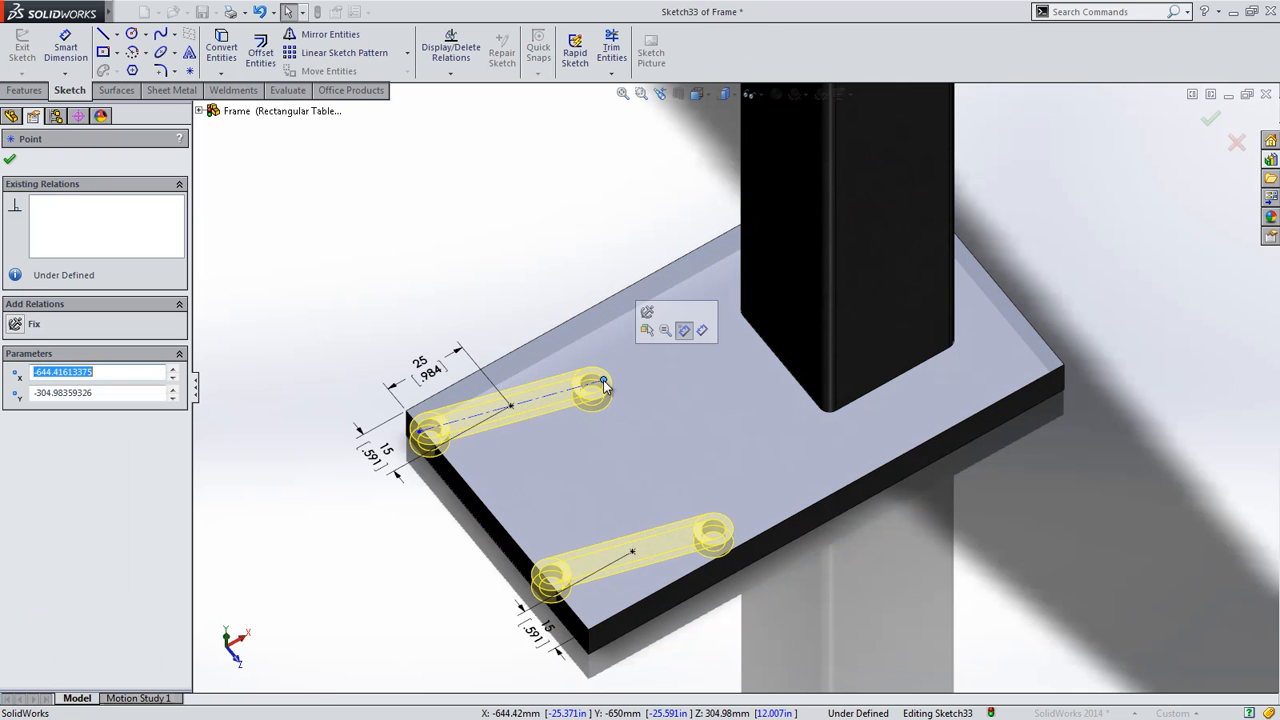
{"action": "key", "text": "s"}
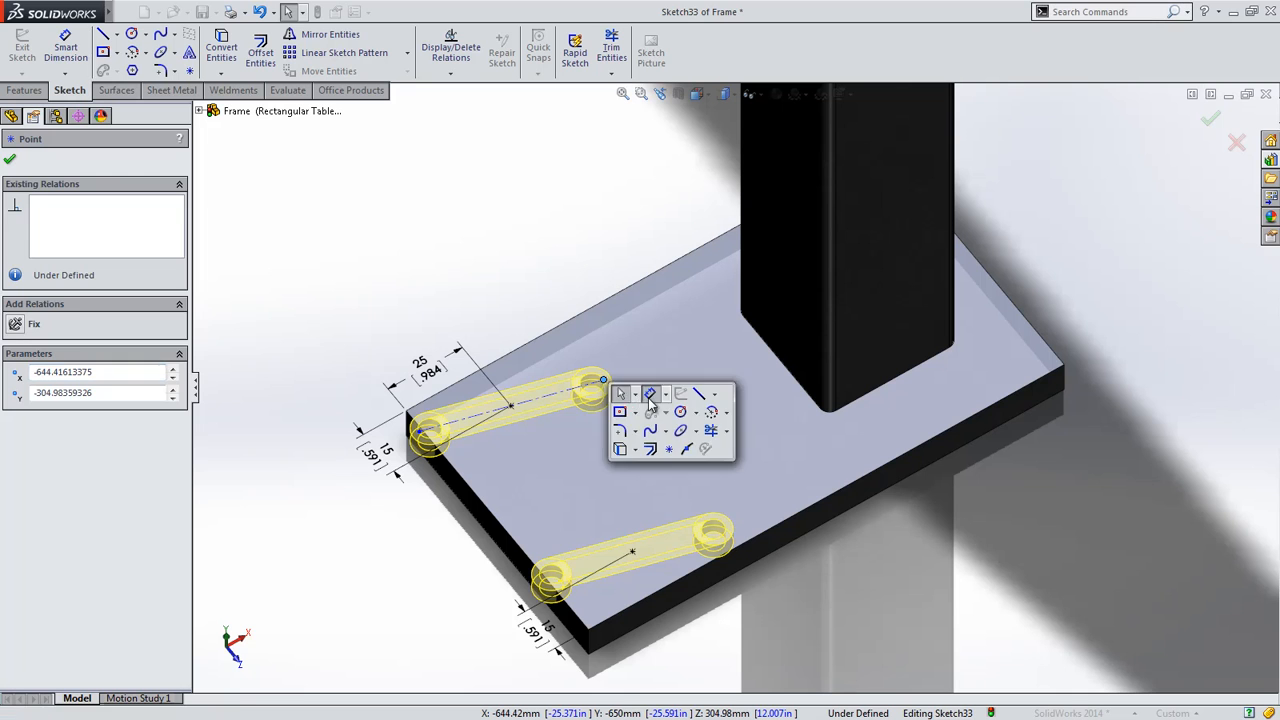
{"action": "left_click", "coordinate": [652, 395]}
{"action": "left_click", "coordinate": [583, 388]}
{"action": "left_click", "coordinate": [575, 317]}
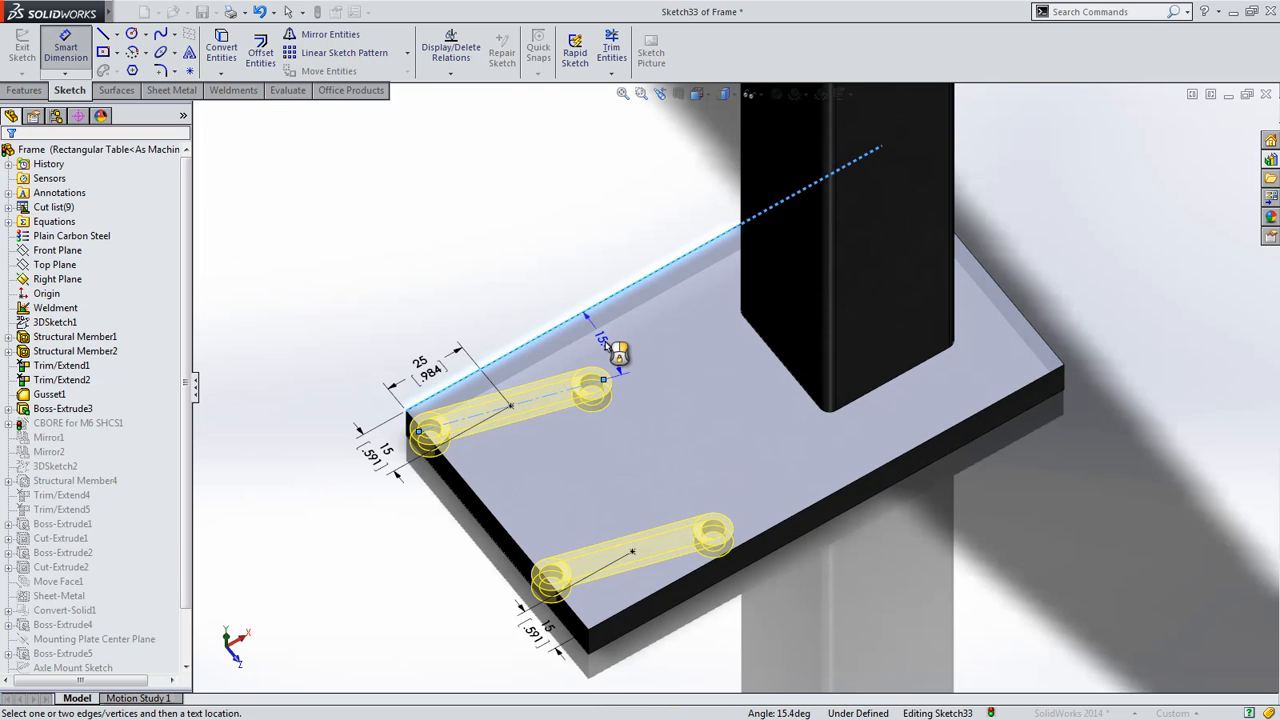
{"action": "left_click", "coordinate": [605, 345]}
{"action": "type", "text": "25"}
{"action": "key", "text": "Return"}
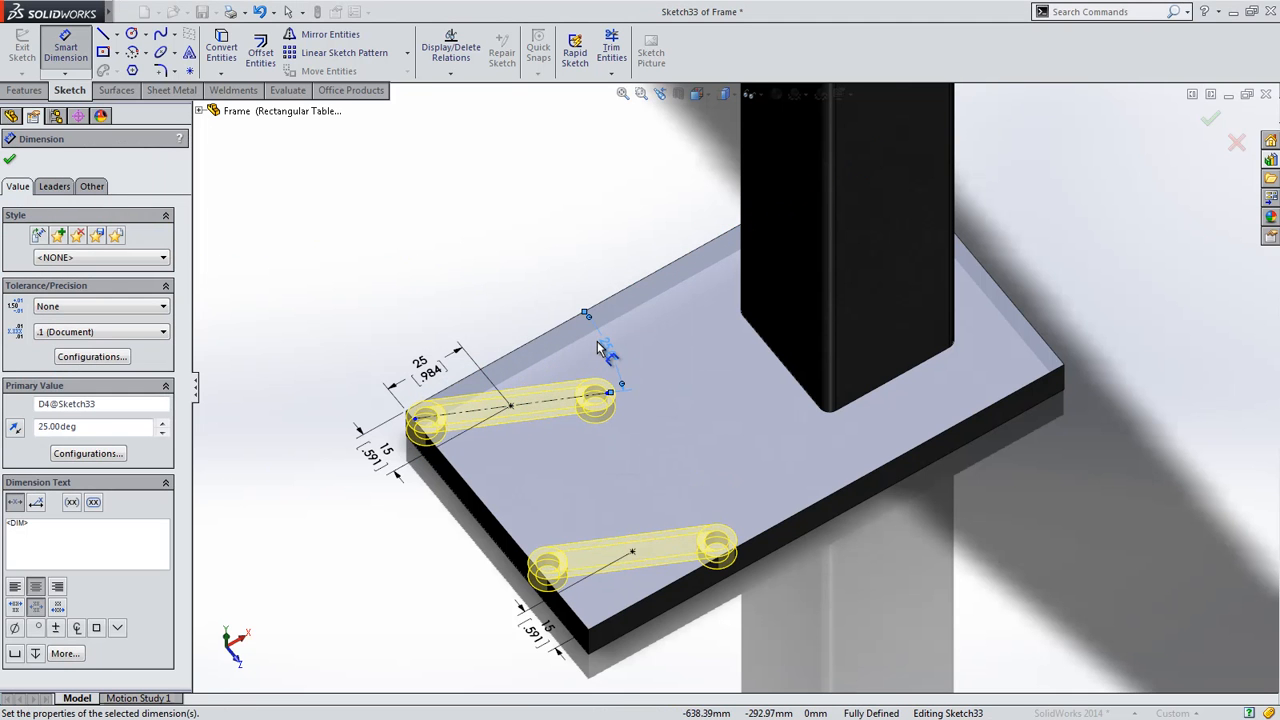
{"action": "key", "text": "Escape"}
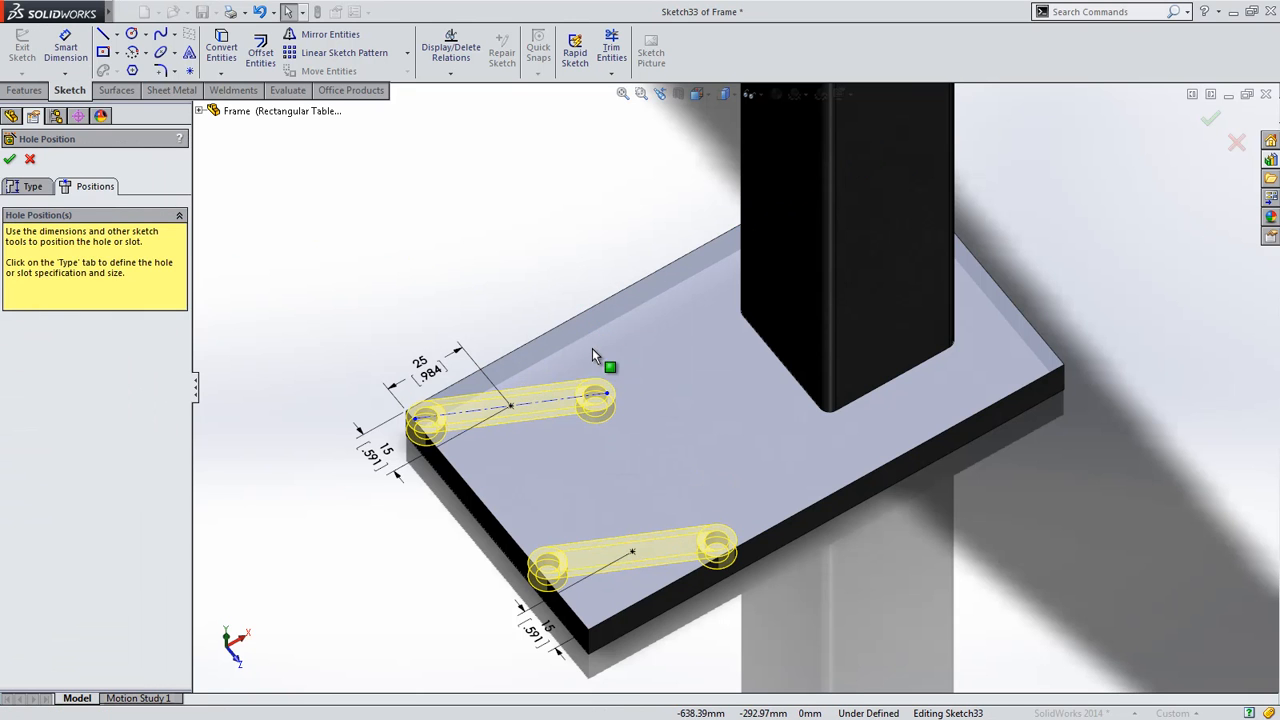
Step: Make the base plate slots' centerline horizontal and set the slot length to 20 mm
{"action": "left_click", "coordinate": [560, 402]}
{"action": "left_click", "coordinate": [610, 340]}
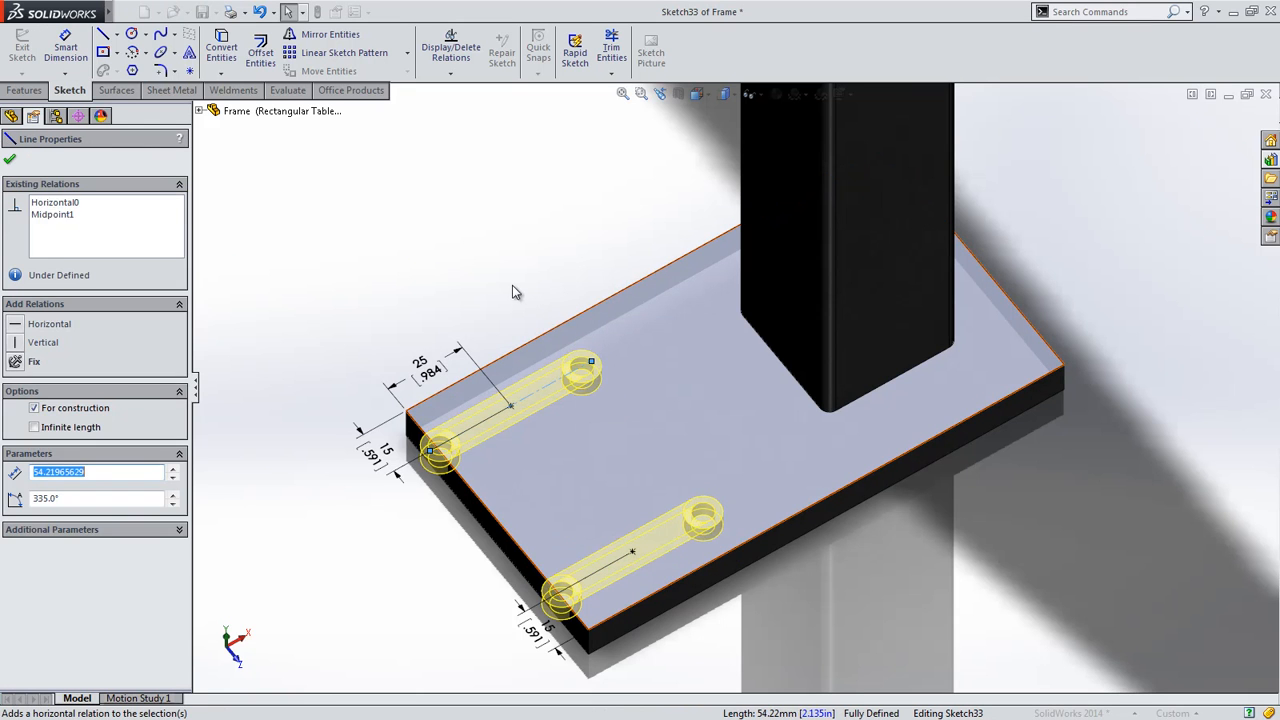
{"action": "left_click", "coordinate": [511, 291]}
{"action": "left_click", "coordinate": [30, 186]}
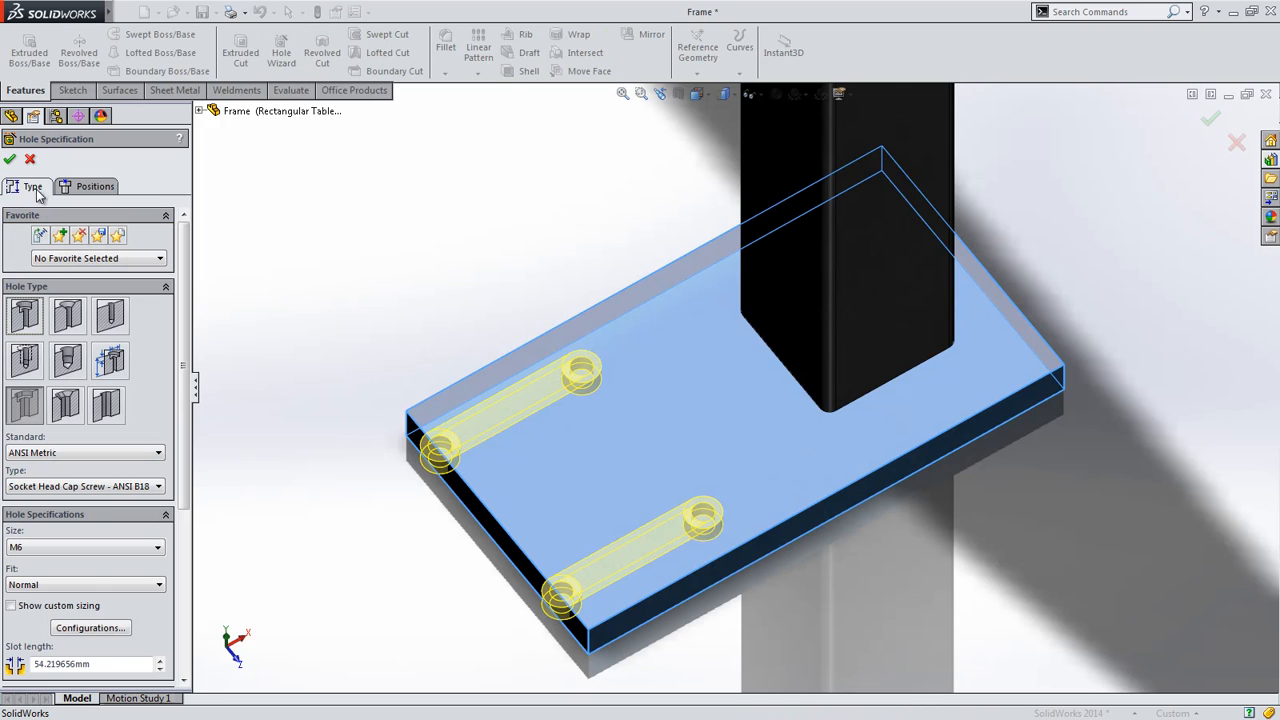
{"action": "double_click", "coordinate": [104, 667]}
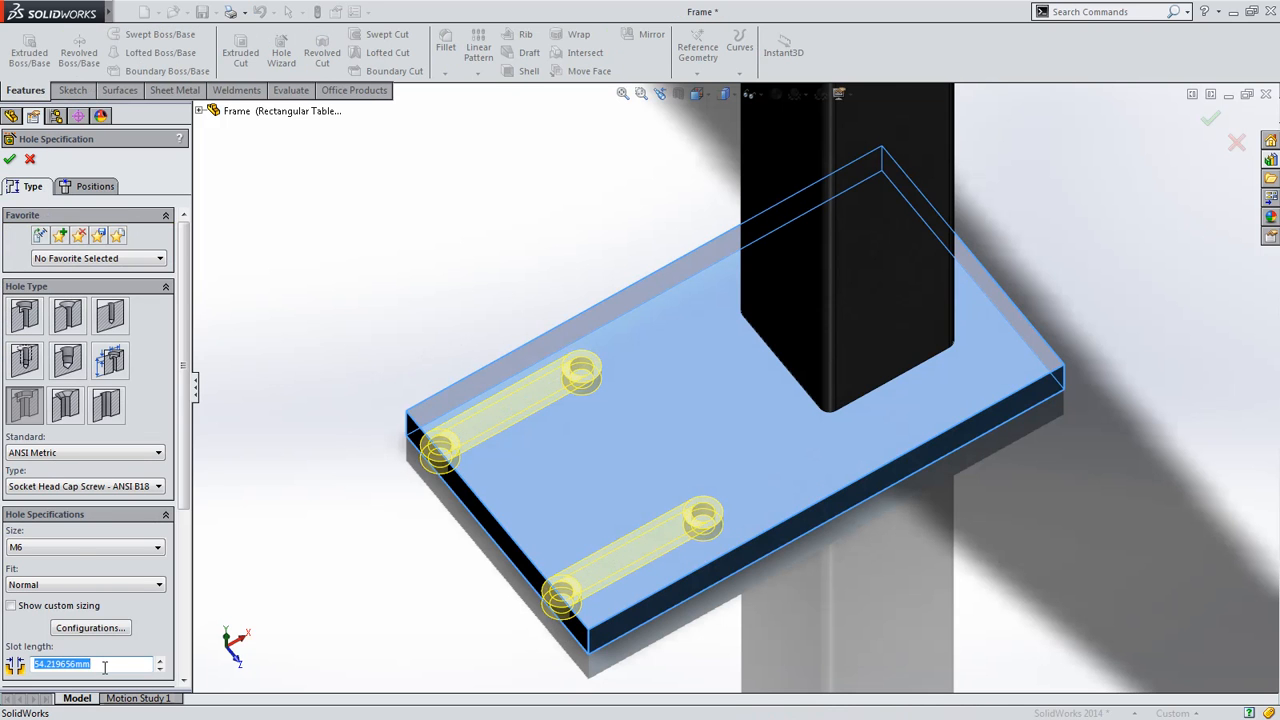
{"action": "type", "text": "20"}
{"action": "key", "text": "Return"}
{"action": "right_click", "coordinate": [375, 322]}
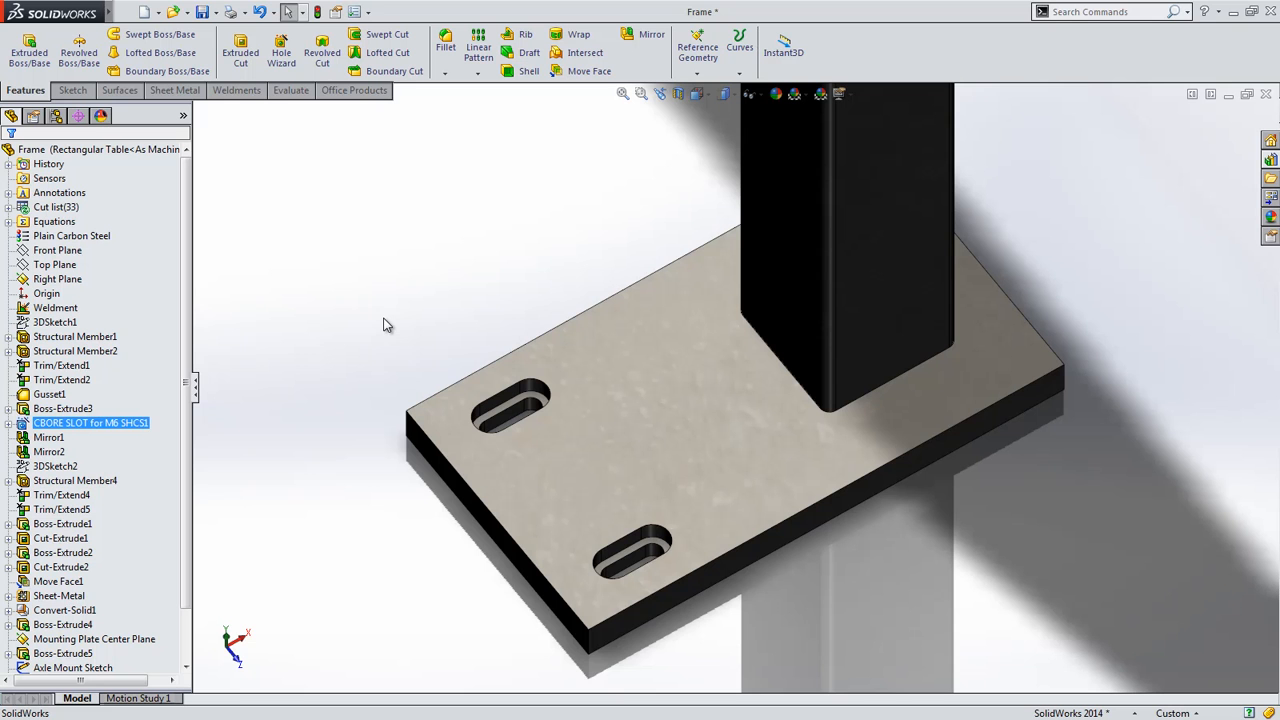
Step: Cut the Axle Mount Sketch circle through the upright mounting tab with a Through All - Both Directions extruded cut
{"action": "left_click", "coordinate": [698, 94]}
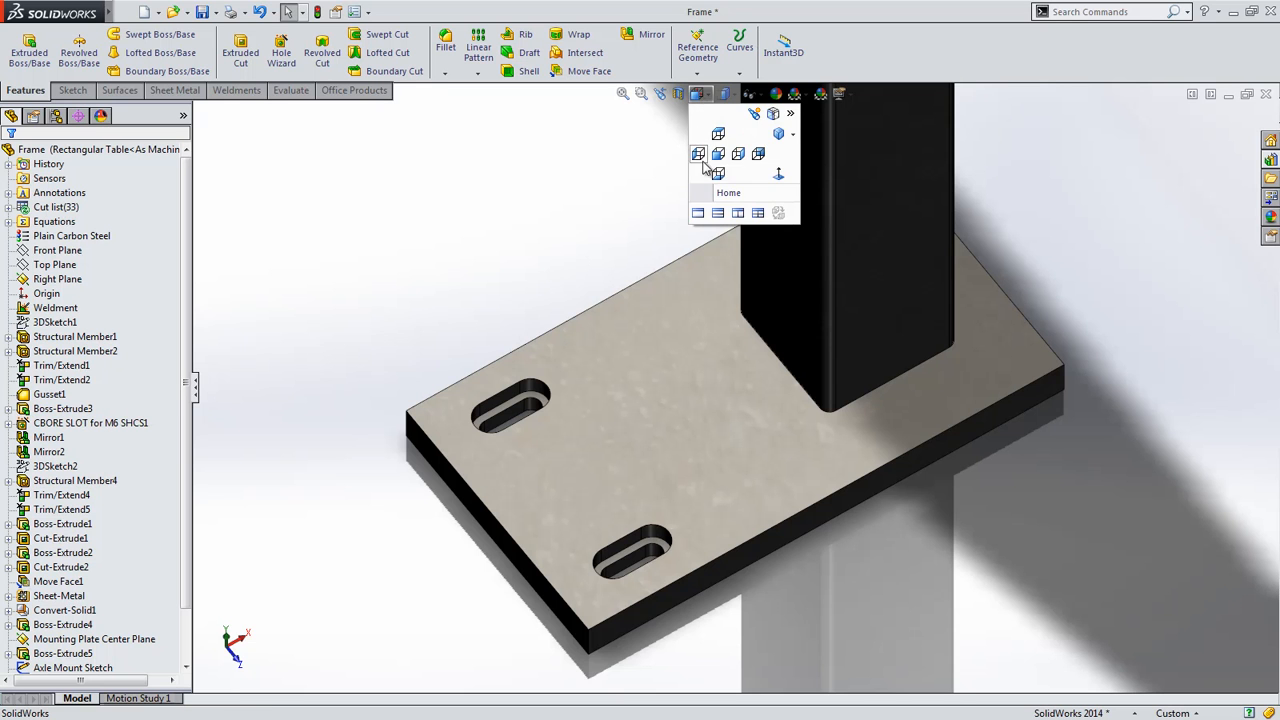
{"action": "left_click", "coordinate": [703, 191]}
{"action": "left_click_drag", "start_coordinate": [724, 190], "coordinate": [612, 290]}
{"action": "key", "text": "Escape"}
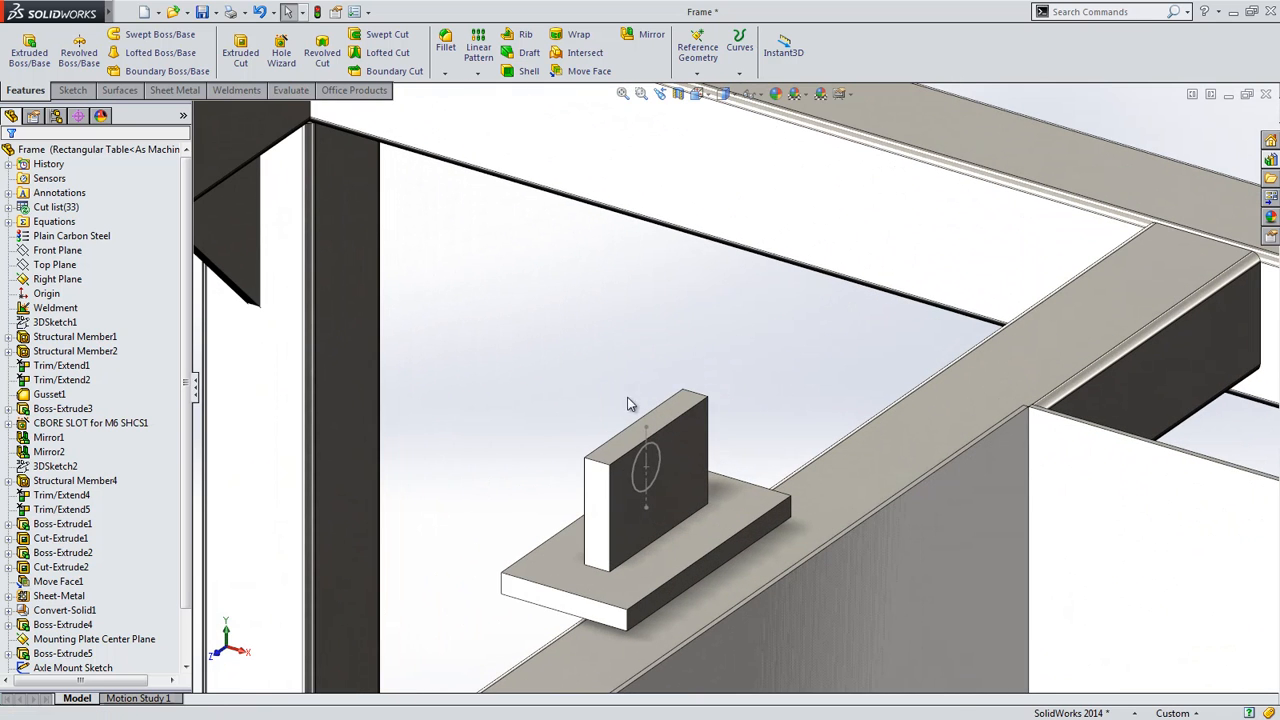
{"action": "left_click", "coordinate": [636, 464]}
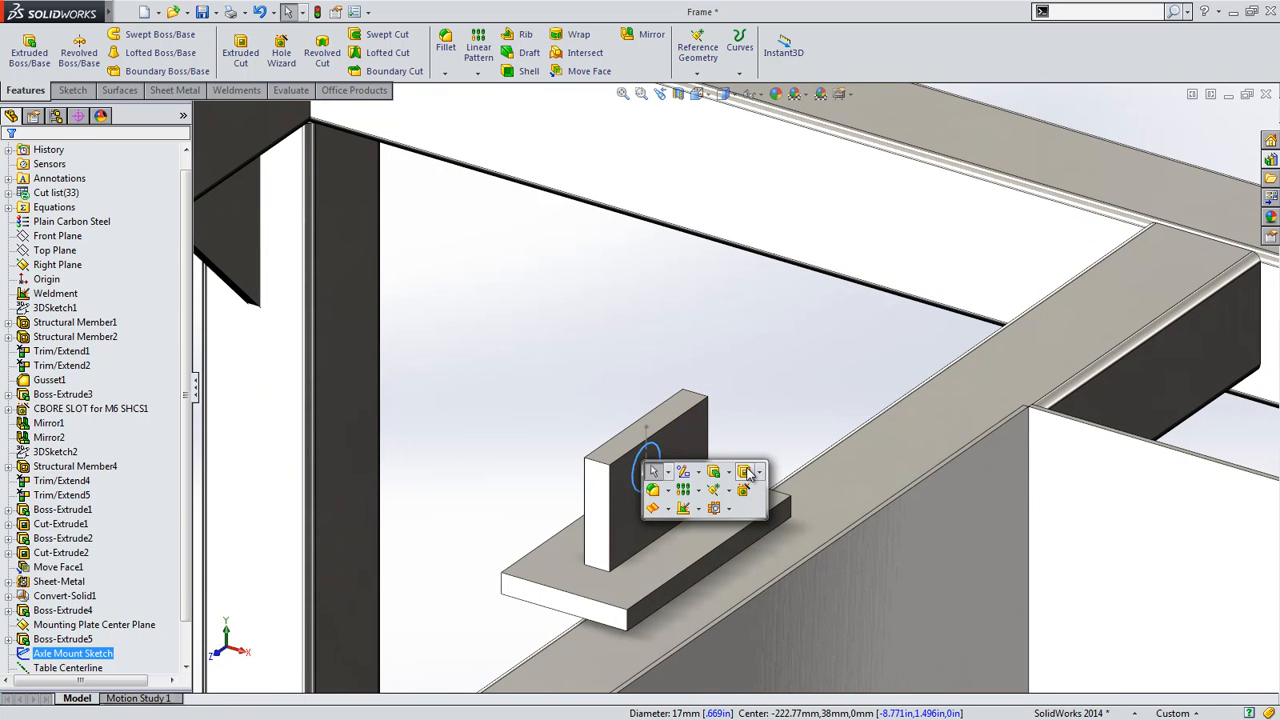
{"action": "left_click", "coordinate": [750, 474]}
{"action": "right_click", "coordinate": [476, 259]}
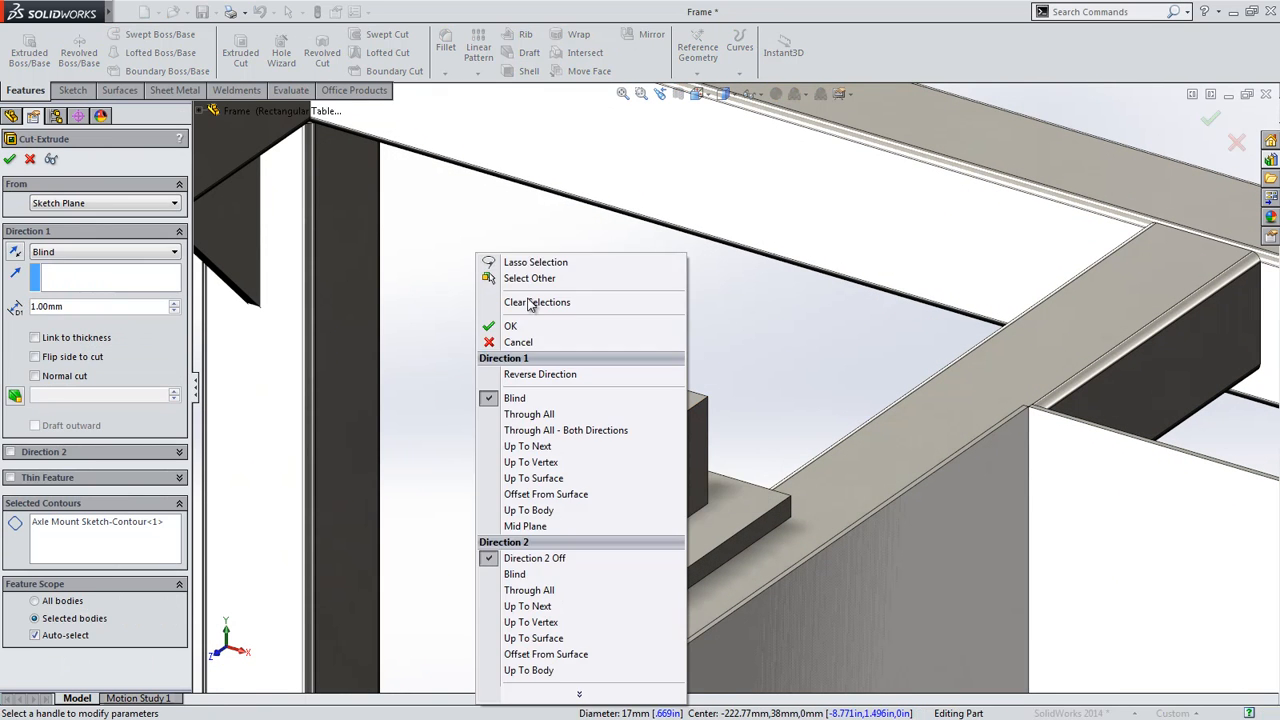
{"action": "left_click", "coordinate": [528, 431]}
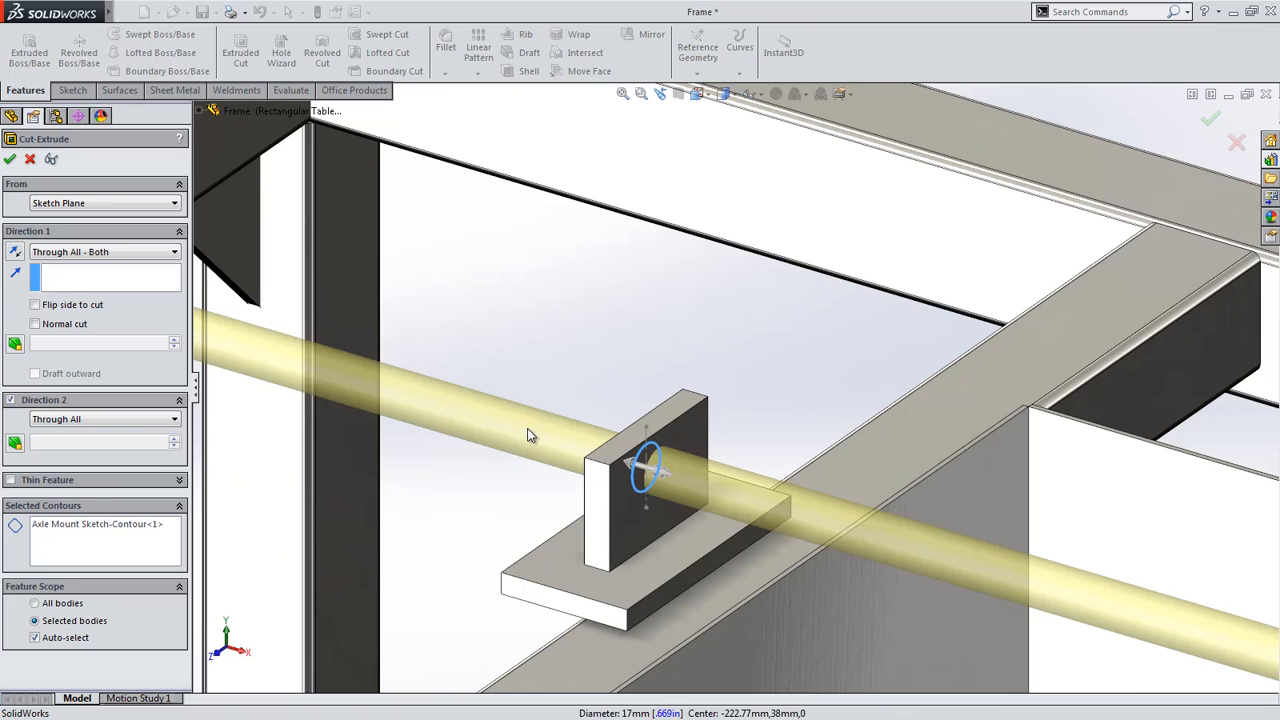
{"action": "right_click", "coordinate": [530, 436]}
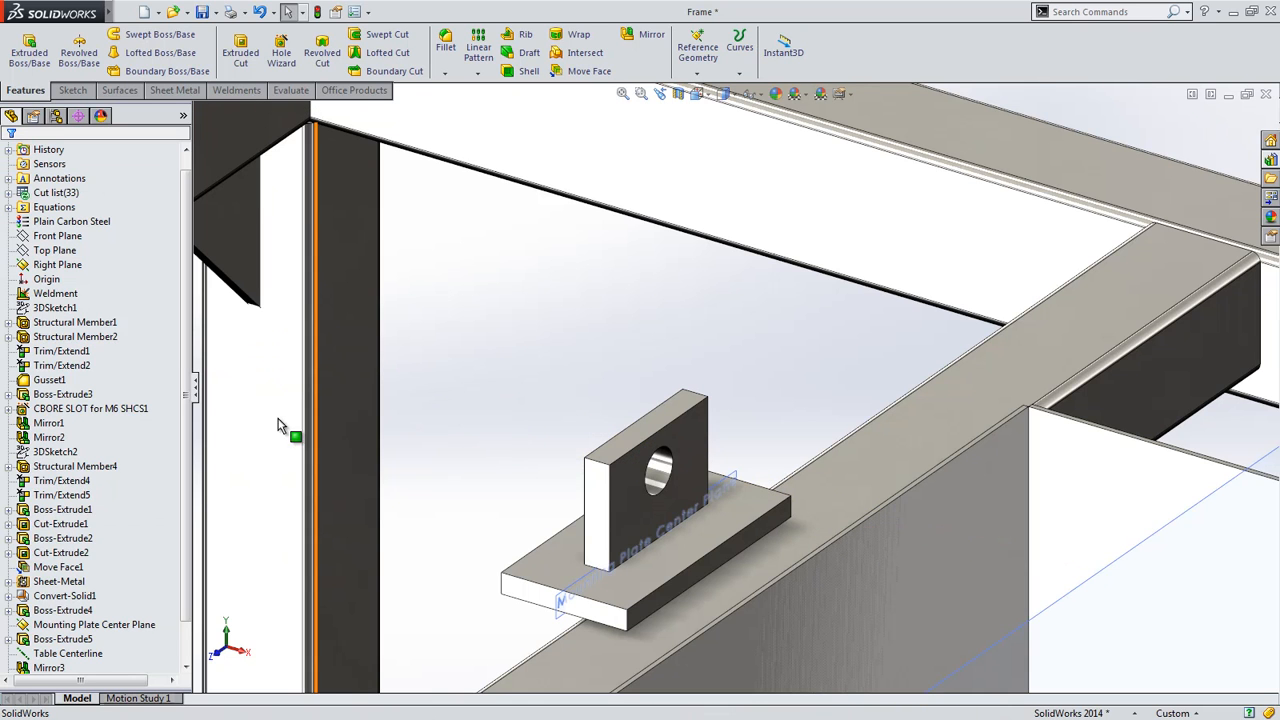
Step: Delete the Mounting Plate Center Plane without deleting its dependent child features
{"action": "scroll", "coordinate": [177, 497], "scroll_direction": "down", "scroll_amount": 1}
{"action": "left_click", "coordinate": [560, 601]}
{"action": "key", "text": "Delete"}
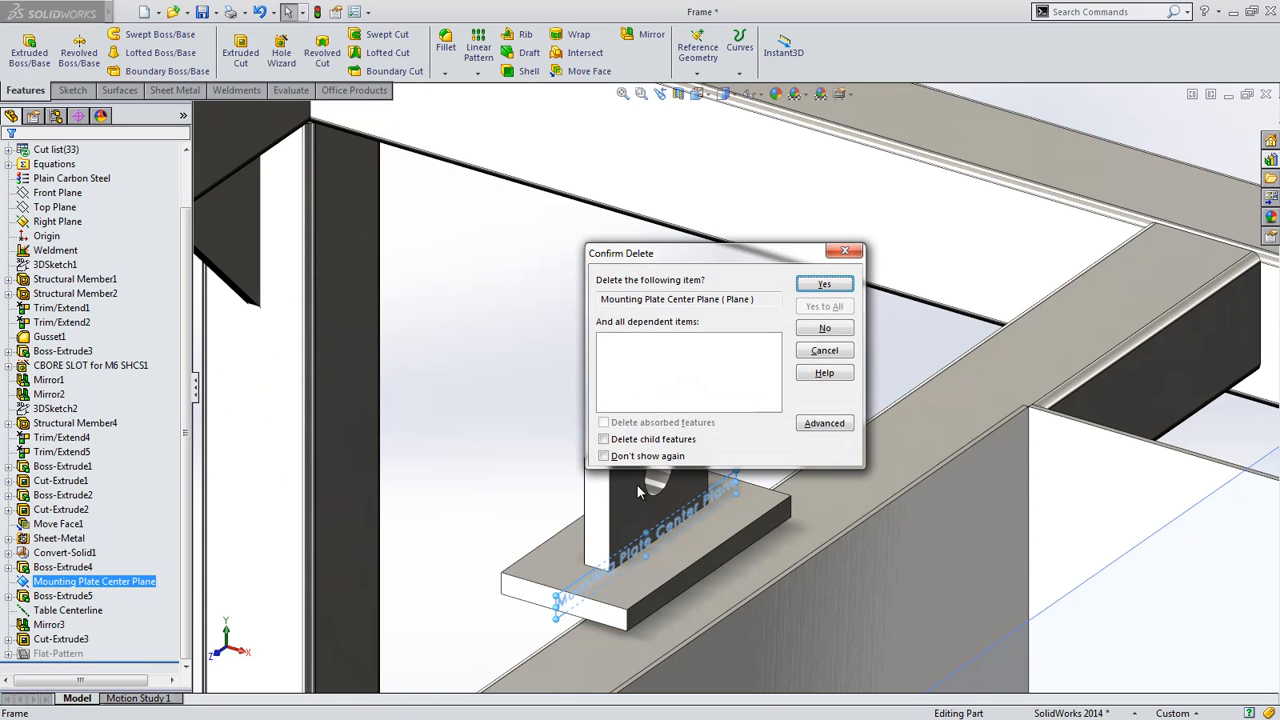
{"action": "left_click", "coordinate": [648, 440]}
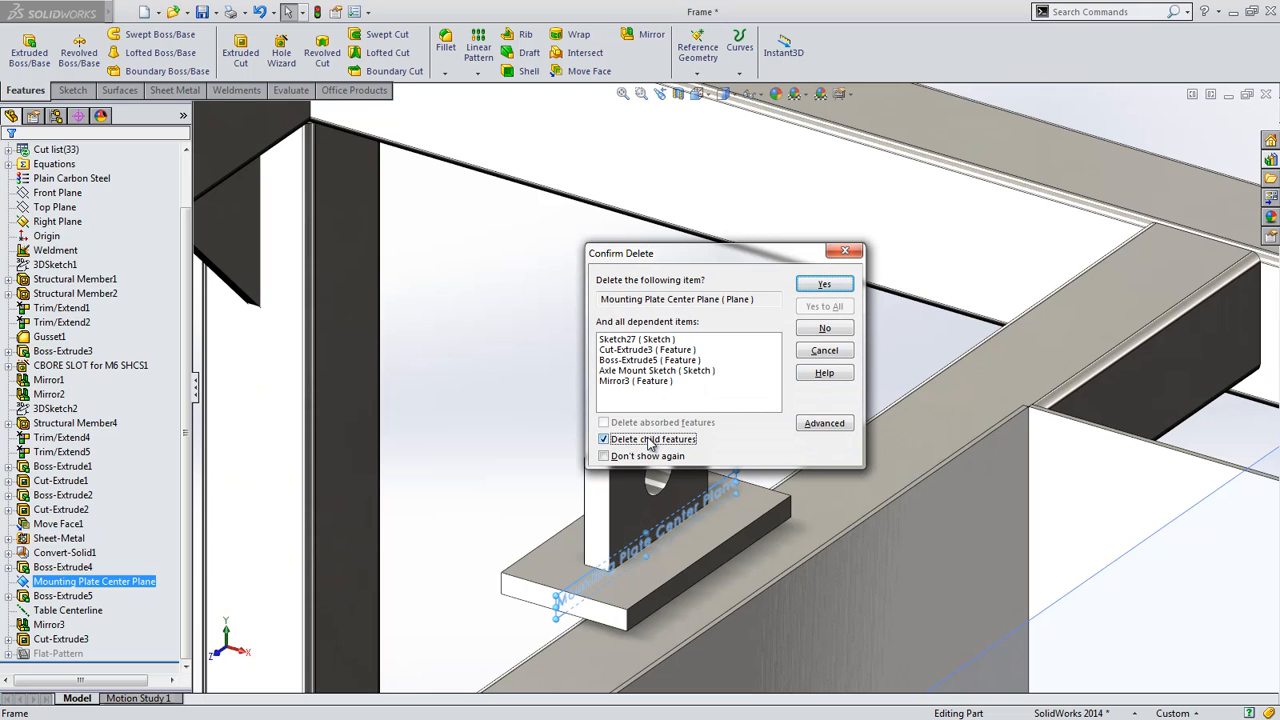
{"action": "left_click", "coordinate": [621, 441]}
{"action": "left_click", "coordinate": [818, 285]}
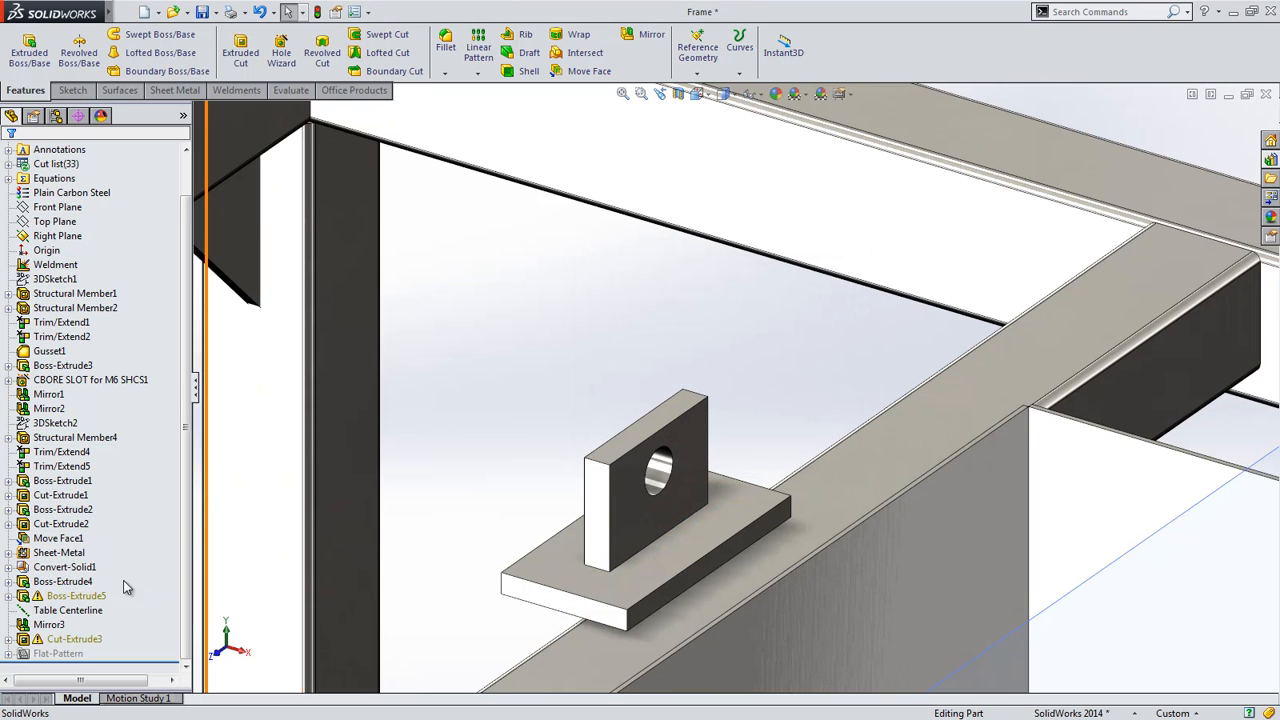
Step: Expand the affected Boss-Extrude5 and Cut-Extrude3 features and roll the model back to just before Boss-Extrude5
{"action": "left_click", "coordinate": [7, 596]}
{"action": "scroll", "coordinate": [8, 640], "scroll_direction": "down", "scroll_amount": 1}
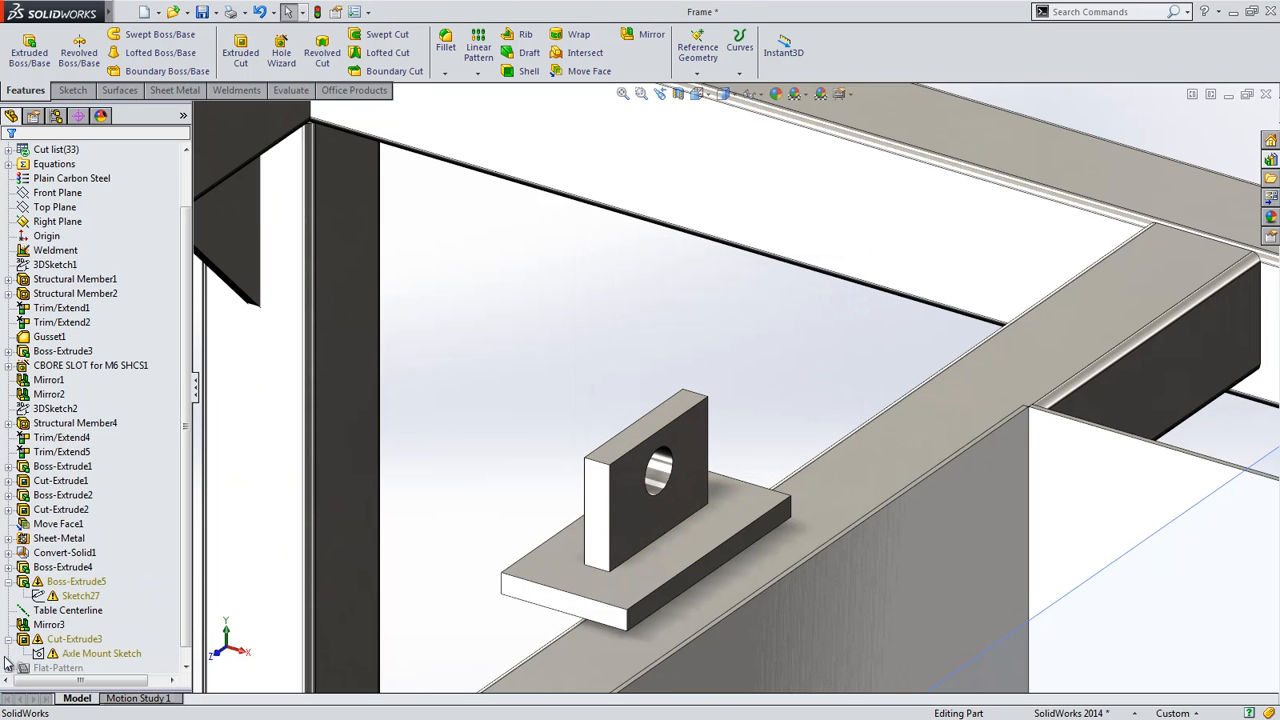
{"action": "left_click", "coordinate": [62, 582]}
{"action": "right_click", "coordinate": [62, 582]}
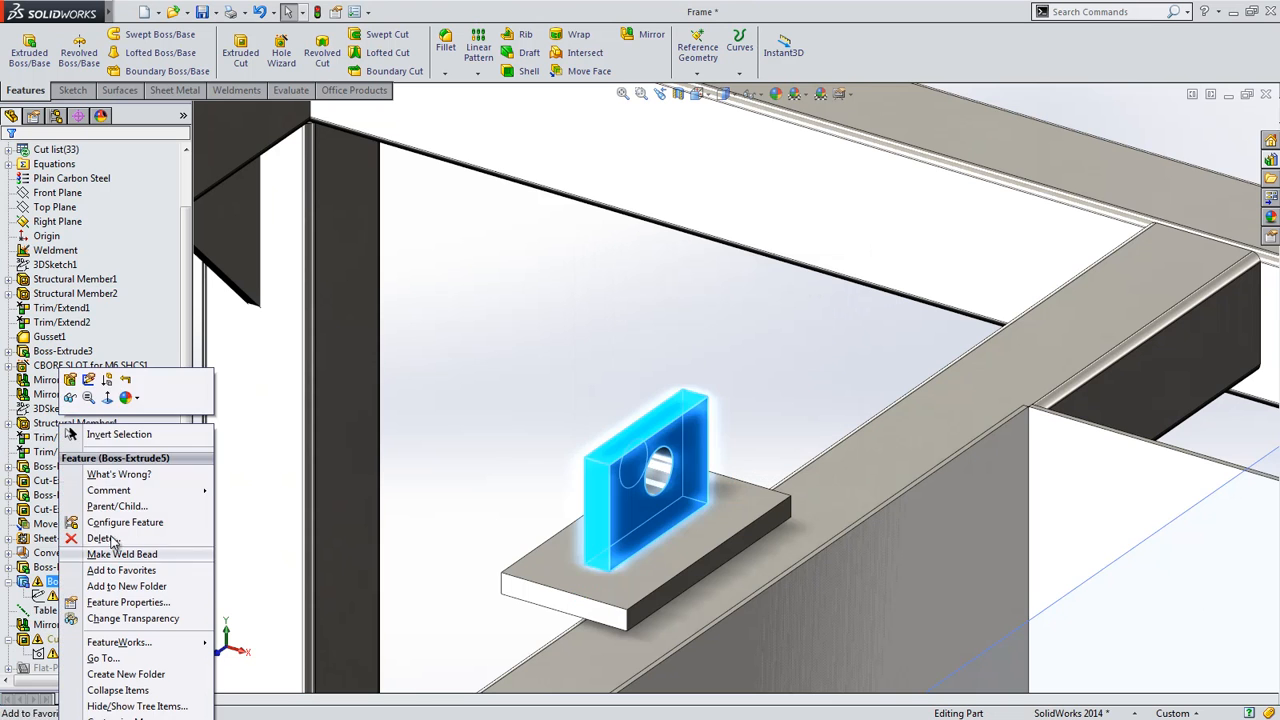
{"action": "left_click", "coordinate": [125, 379]}
Step: Create a mid-plane reference plane between the mounting plate's two long side faces, with its normal flipped
{"action": "key", "text": "s"}
{"action": "left_click", "coordinate": [557, 366]}
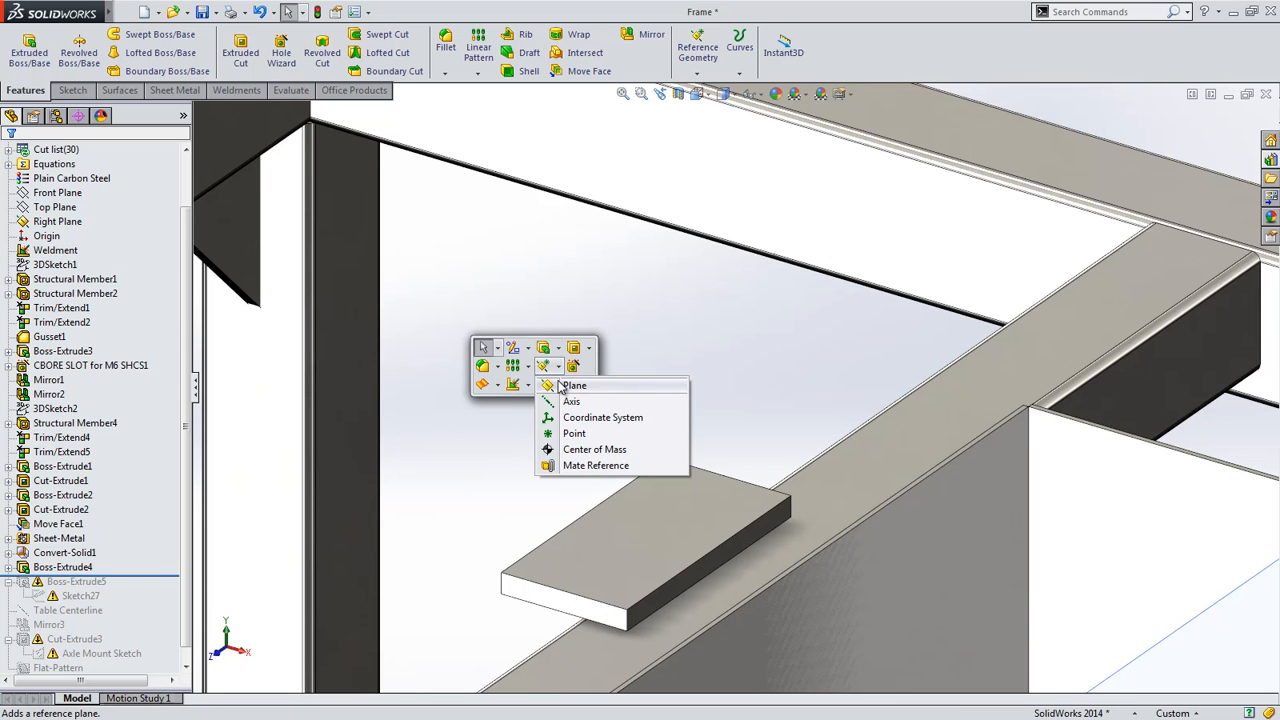
{"action": "left_click", "coordinate": [528, 489]}
{"action": "right_click", "coordinate": [561, 539]}
{"action": "left_click", "coordinate": [583, 565]}
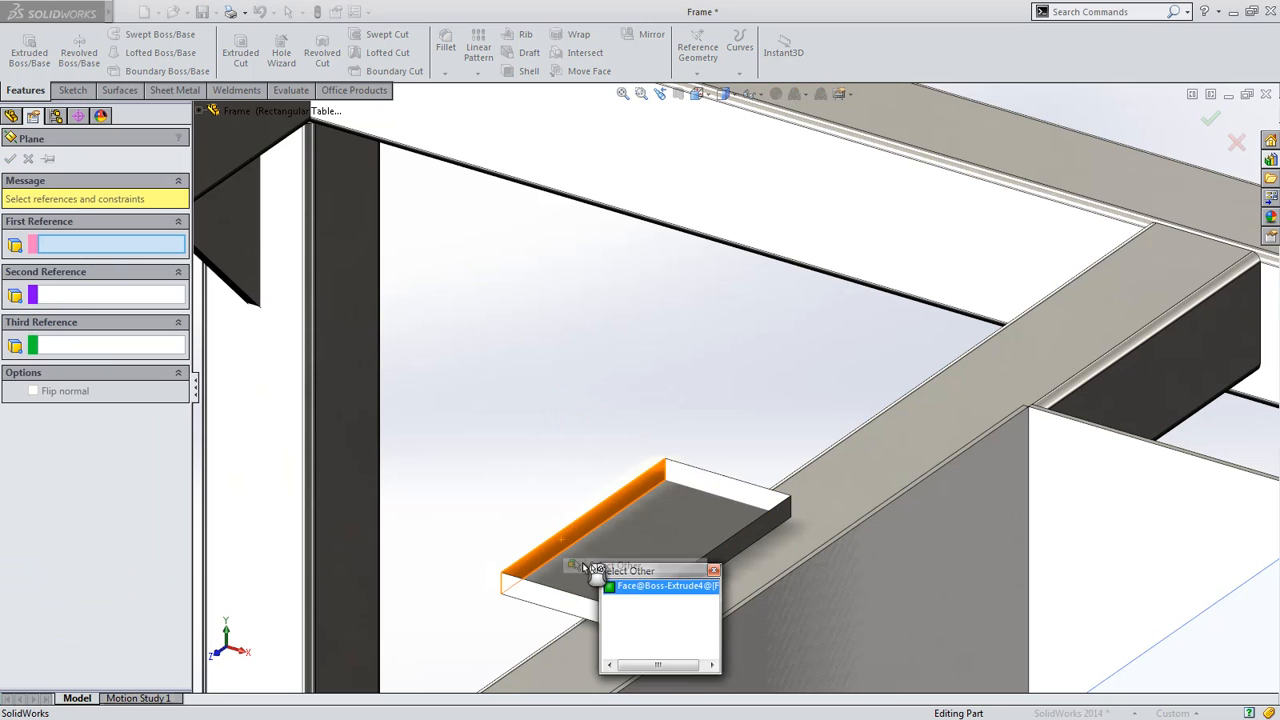
{"action": "left_click", "coordinate": [625, 587]}
{"action": "left_click", "coordinate": [655, 599]}
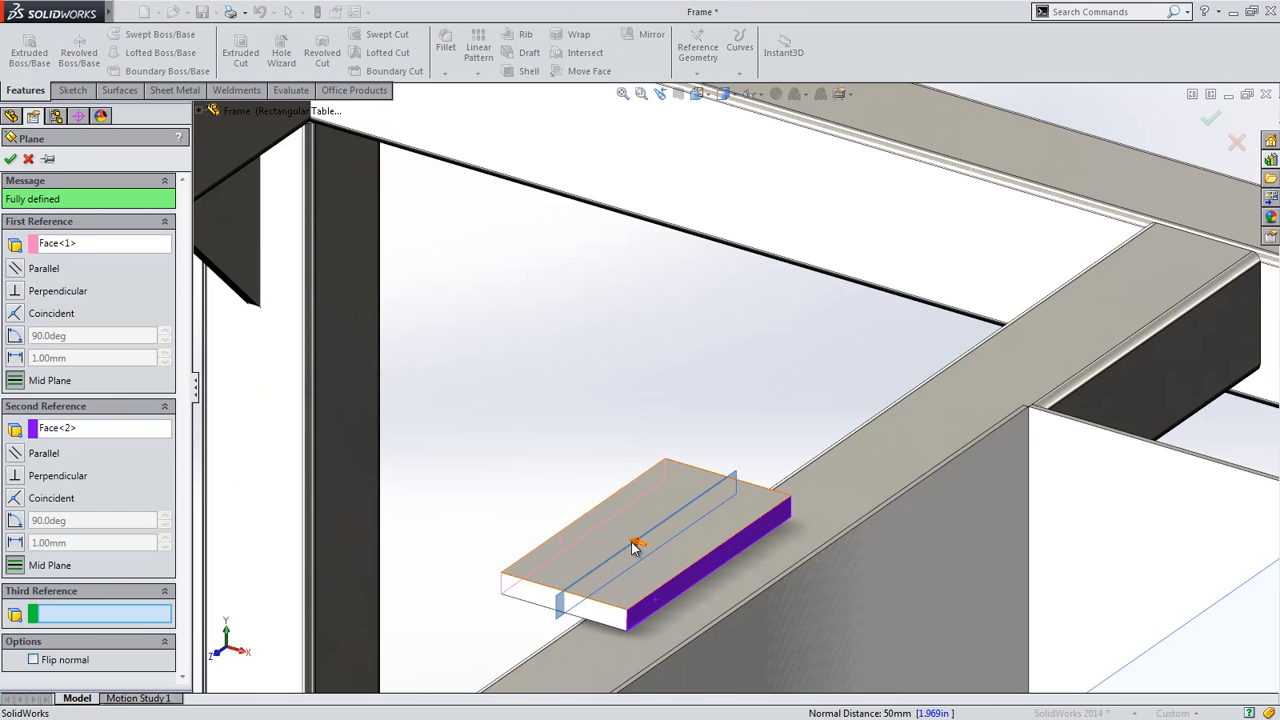
{"action": "left_click", "coordinate": [82, 666]}
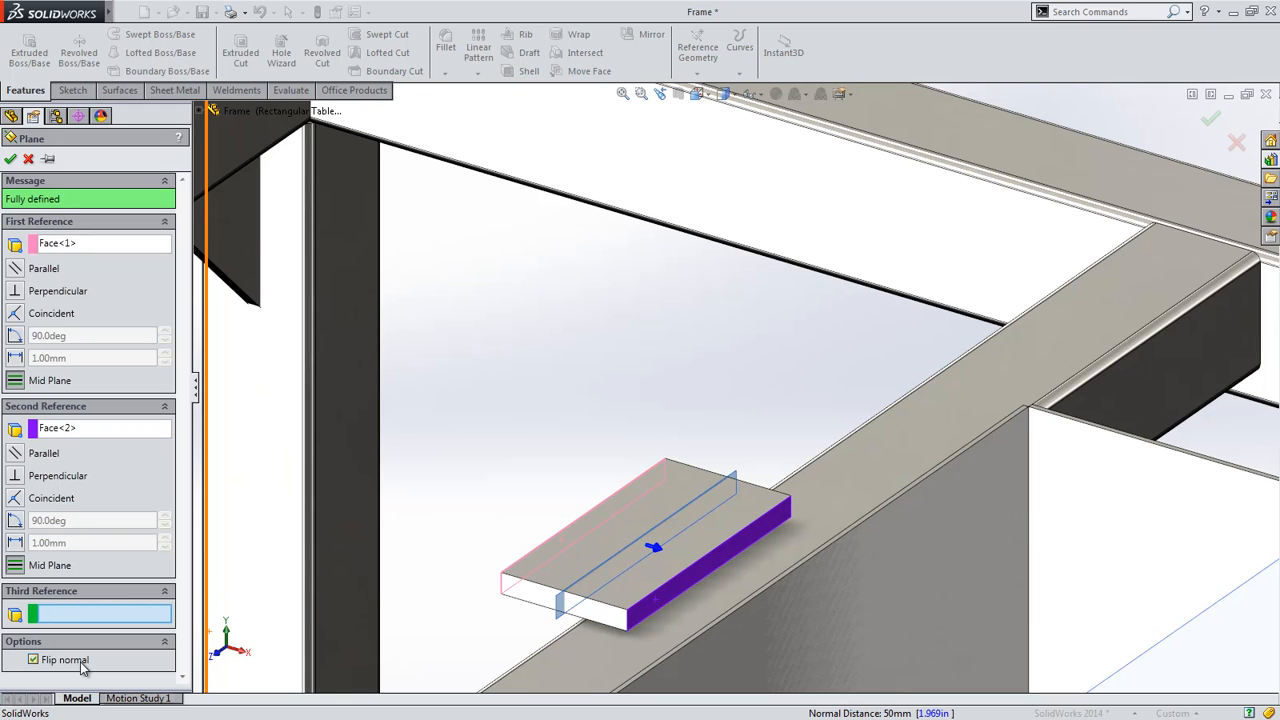
{"action": "right_click", "coordinate": [562, 405]}
Step: Roll the model forward to the end and reassign the upright tab's Sketch27 to Plane6 in all configurations
{"action": "right_click", "coordinate": [157, 546]}
{"action": "left_click", "coordinate": [207, 572]}
{"action": "left_click", "coordinate": [81, 611]}
{"action": "left_click", "coordinate": [104, 569]}
{"action": "left_click", "coordinate": [556, 615]}
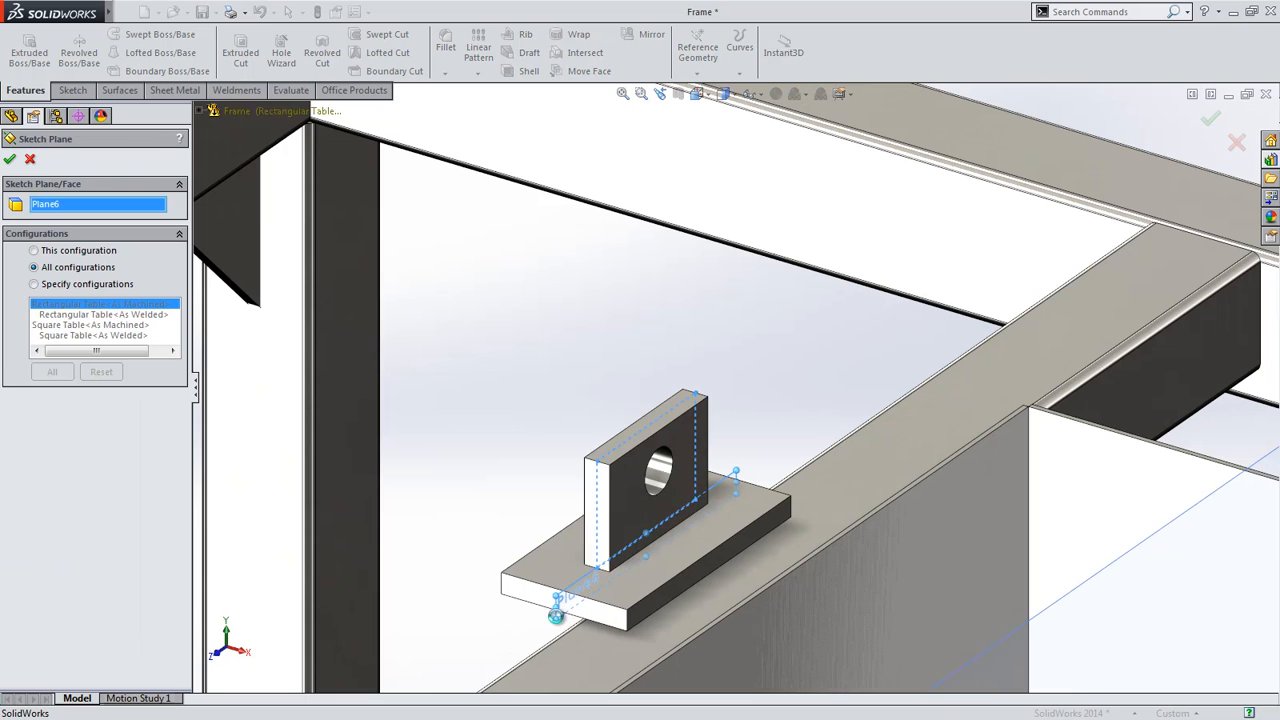
{"action": "key", "text": "Return"}
Step: Reassign the Axle Mount Sketch to Plane6 in all configurations
{"action": "scroll", "coordinate": [155, 625], "scroll_direction": "down", "scroll_amount": 1}
{"action": "left_click", "coordinate": [100, 638]}
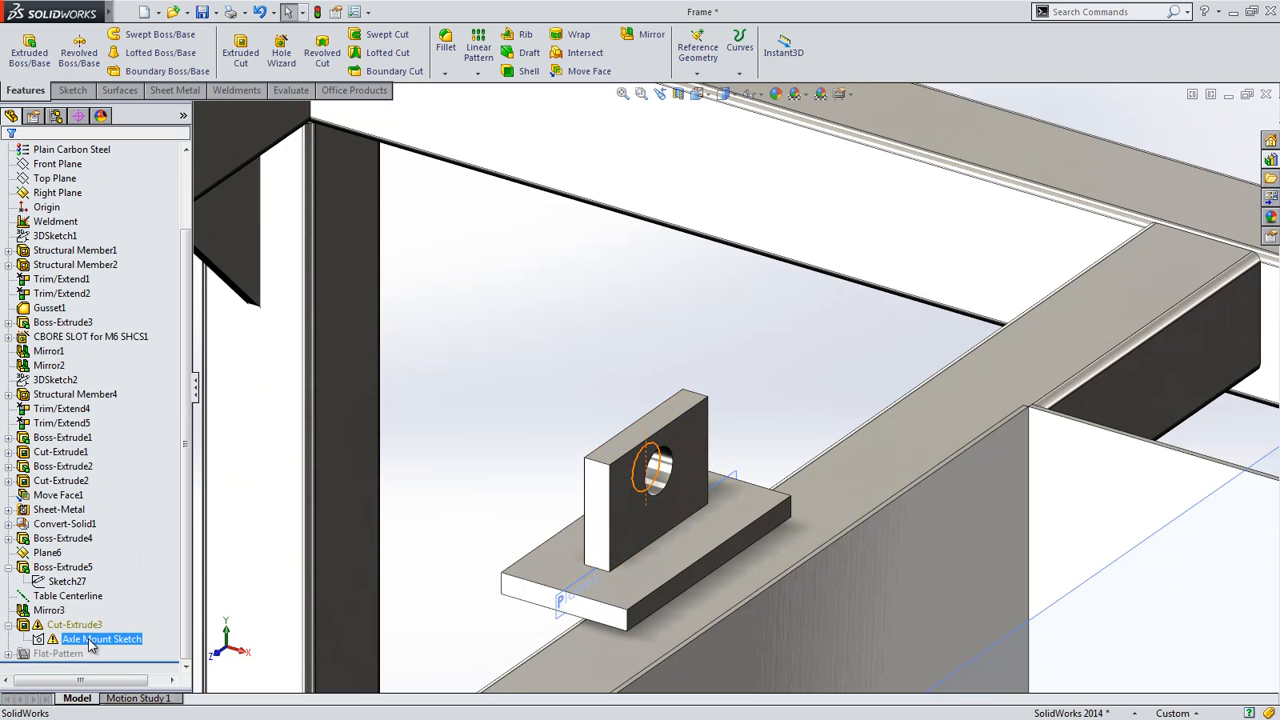
{"action": "left_click", "coordinate": [132, 597]}
{"action": "left_click", "coordinate": [557, 613]}
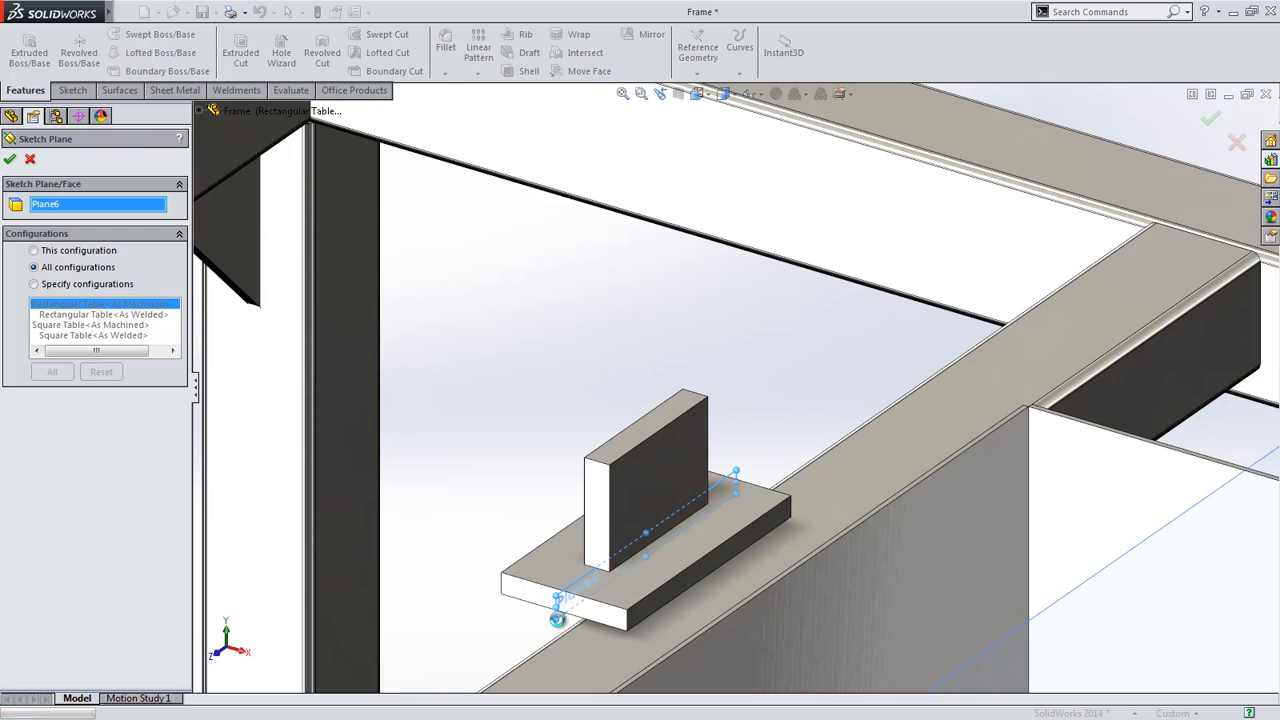
{"action": "key", "text": "Return"}
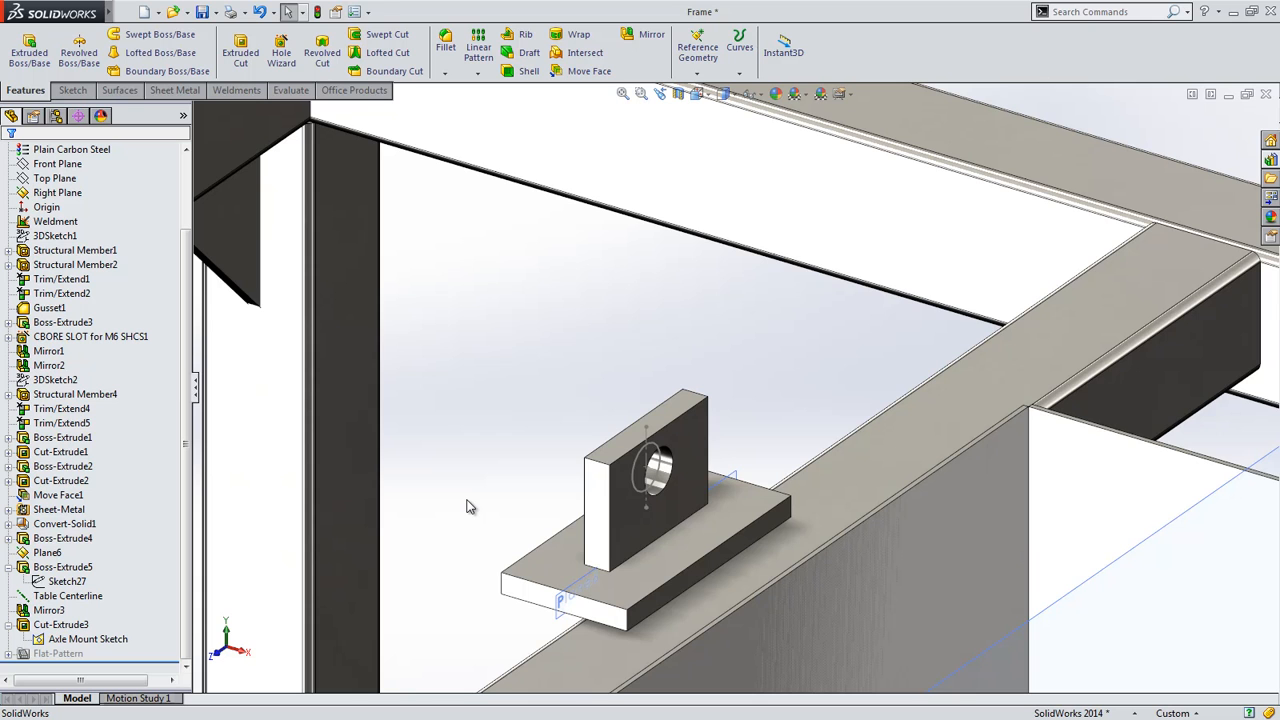
Step: Create a reference point at the intersection of the axle mount hole's axis and the Table Centerline axis
{"action": "key", "text": "s"}
{"action": "left_click", "coordinate": [540, 381]}
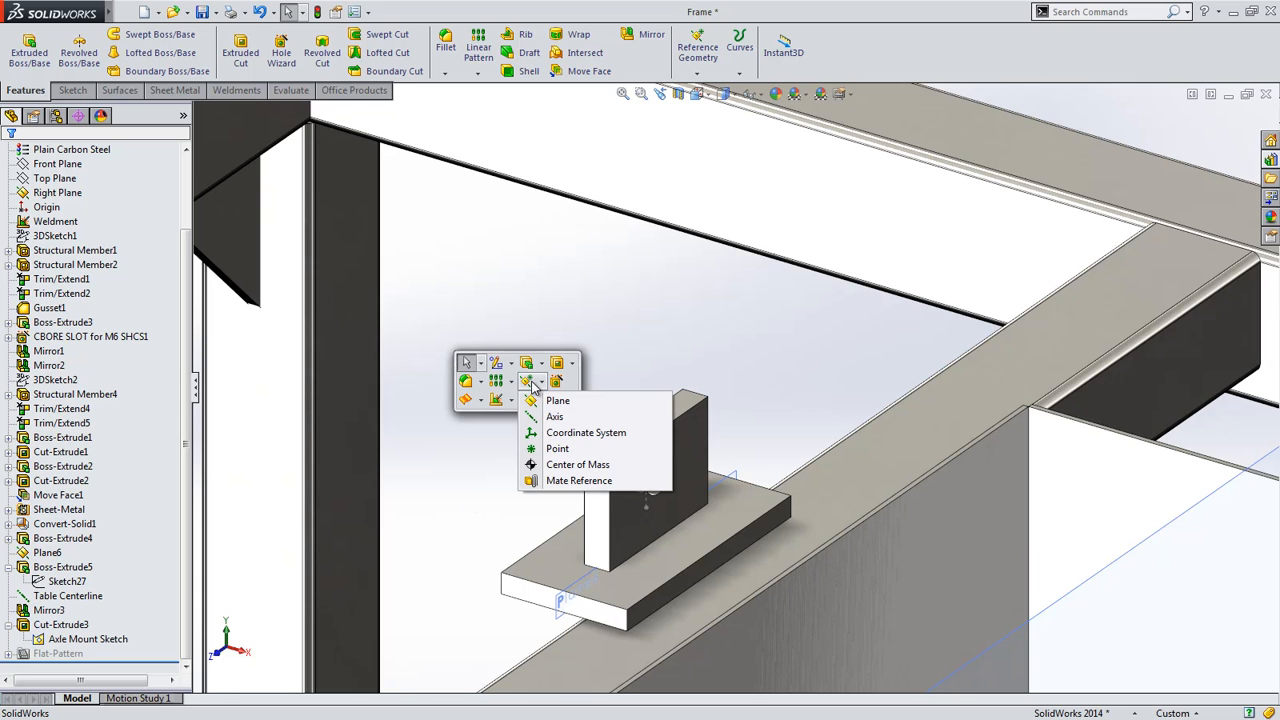
{"action": "left_click", "coordinate": [556, 449]}
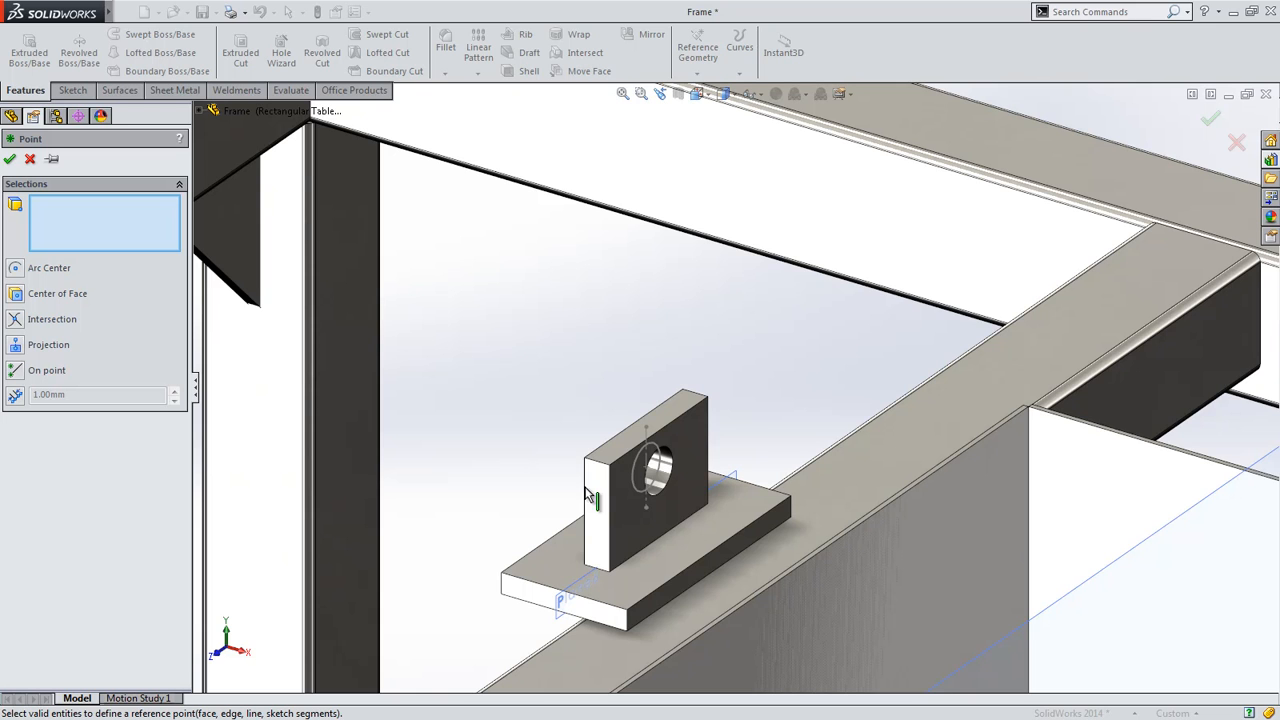
{"action": "left_click", "coordinate": [647, 510]}
{"action": "left_click", "coordinate": [645, 508]}
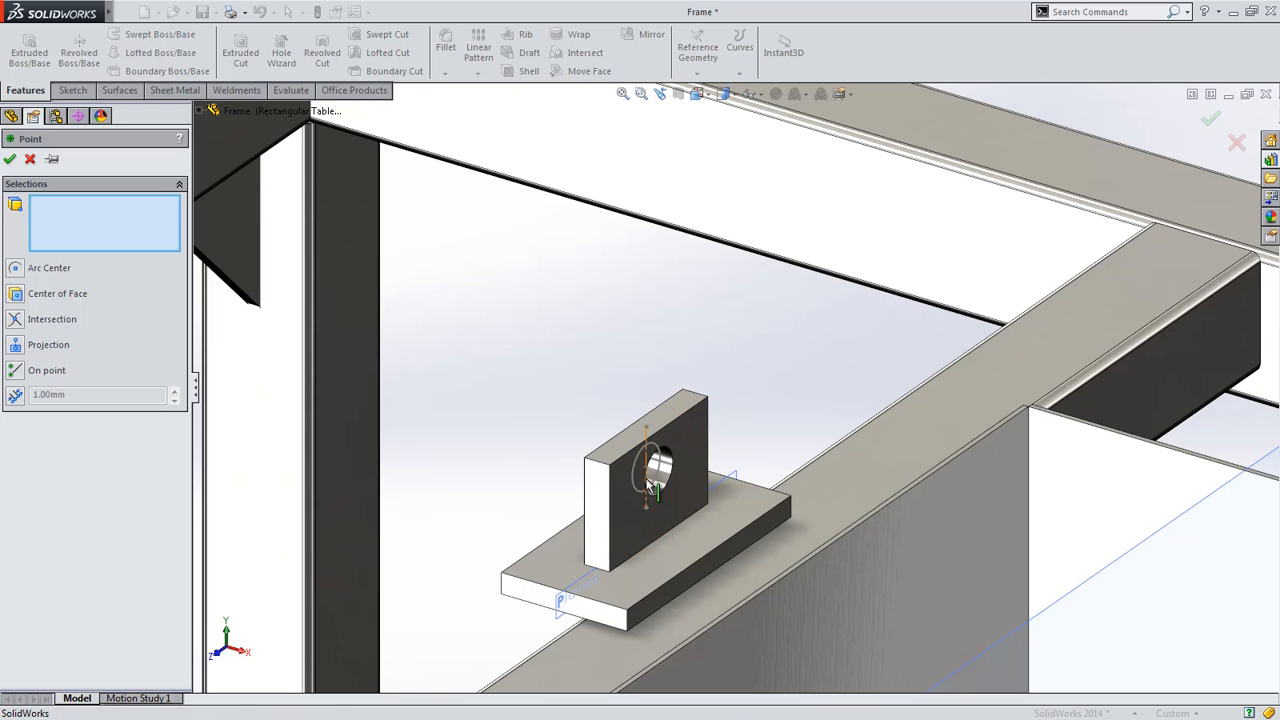
{"action": "left_click", "coordinate": [646, 463]}
{"action": "left_click", "coordinate": [648, 466]}
{"action": "left_click", "coordinate": [660, 478]}
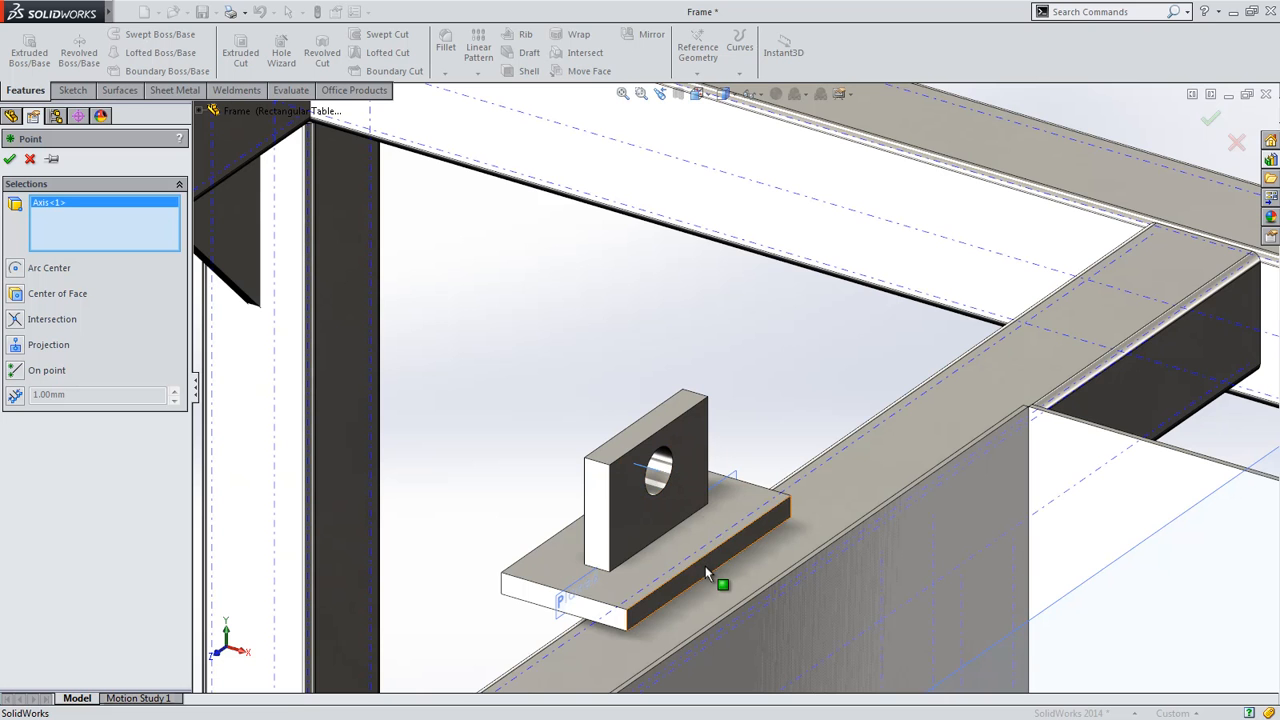
{"action": "left_click", "coordinate": [716, 576]}
{"action": "middle_click_drag", "start_coordinate": [824, 595], "coordinate": [586, 370], "text": "ctrl"}
{"action": "left_click", "coordinate": [518, 314]}
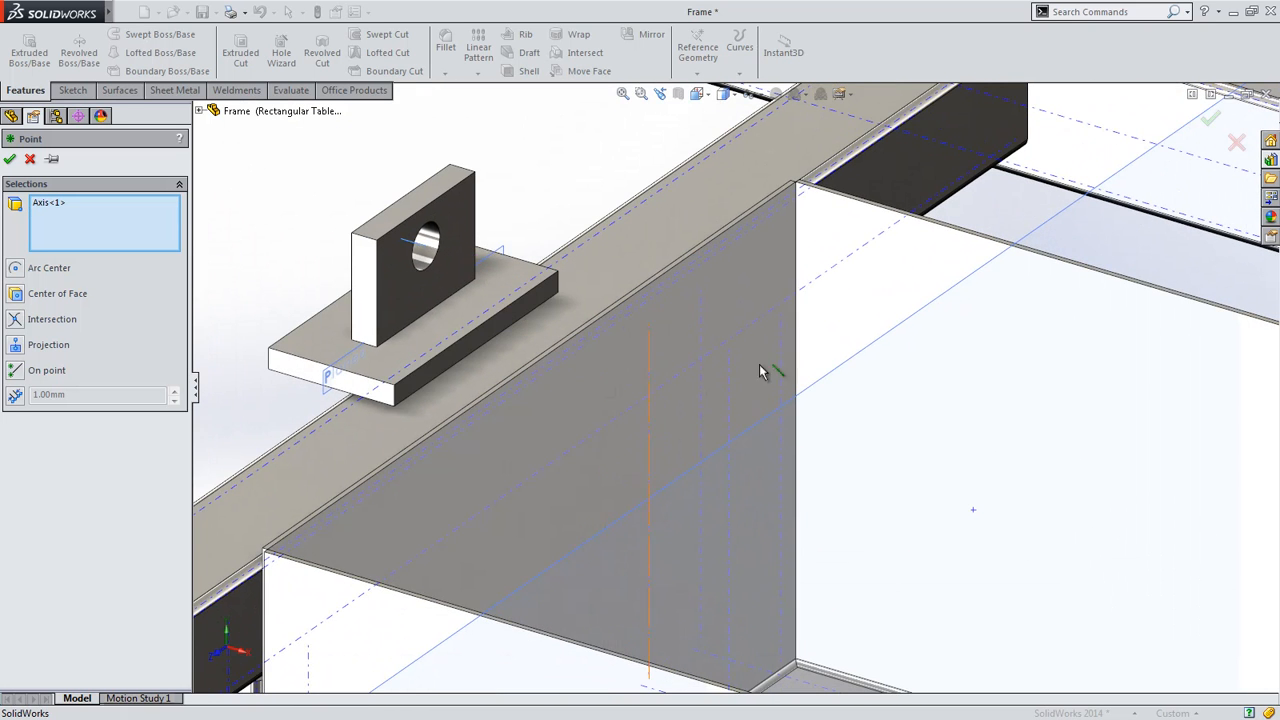
{"action": "left_click", "coordinate": [833, 372]}
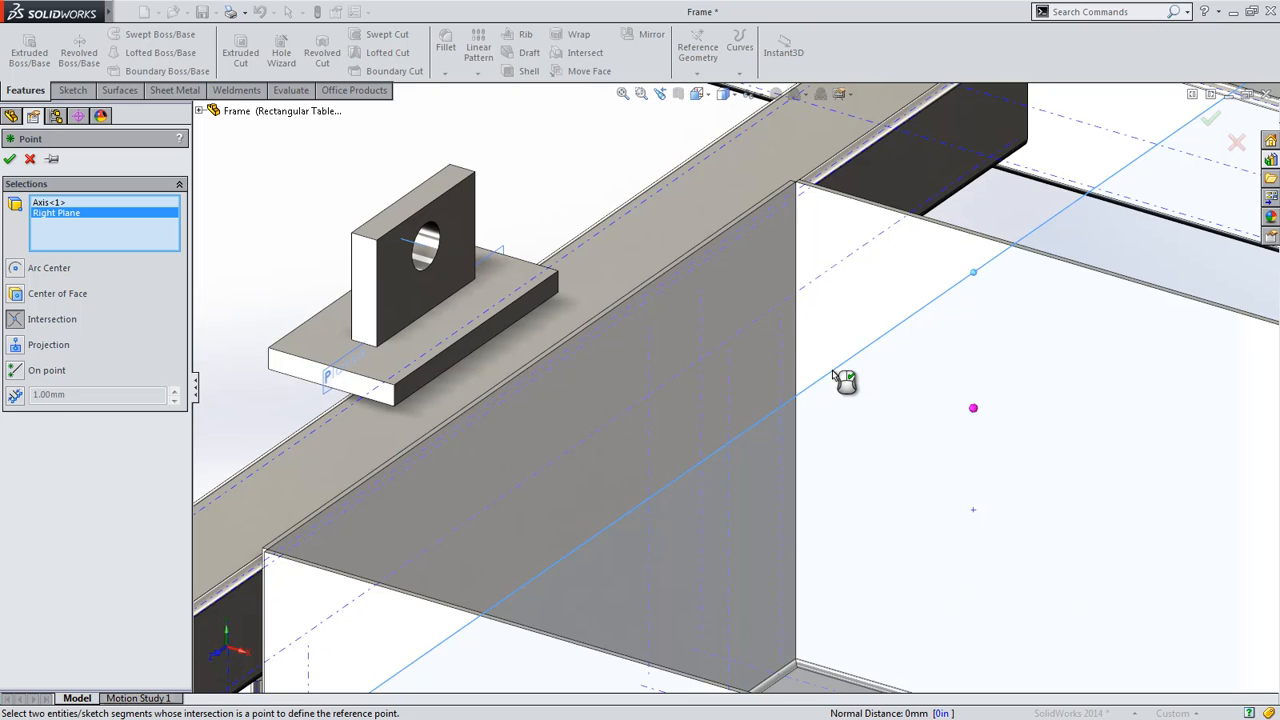
{"action": "left_click", "coordinate": [833, 372]}
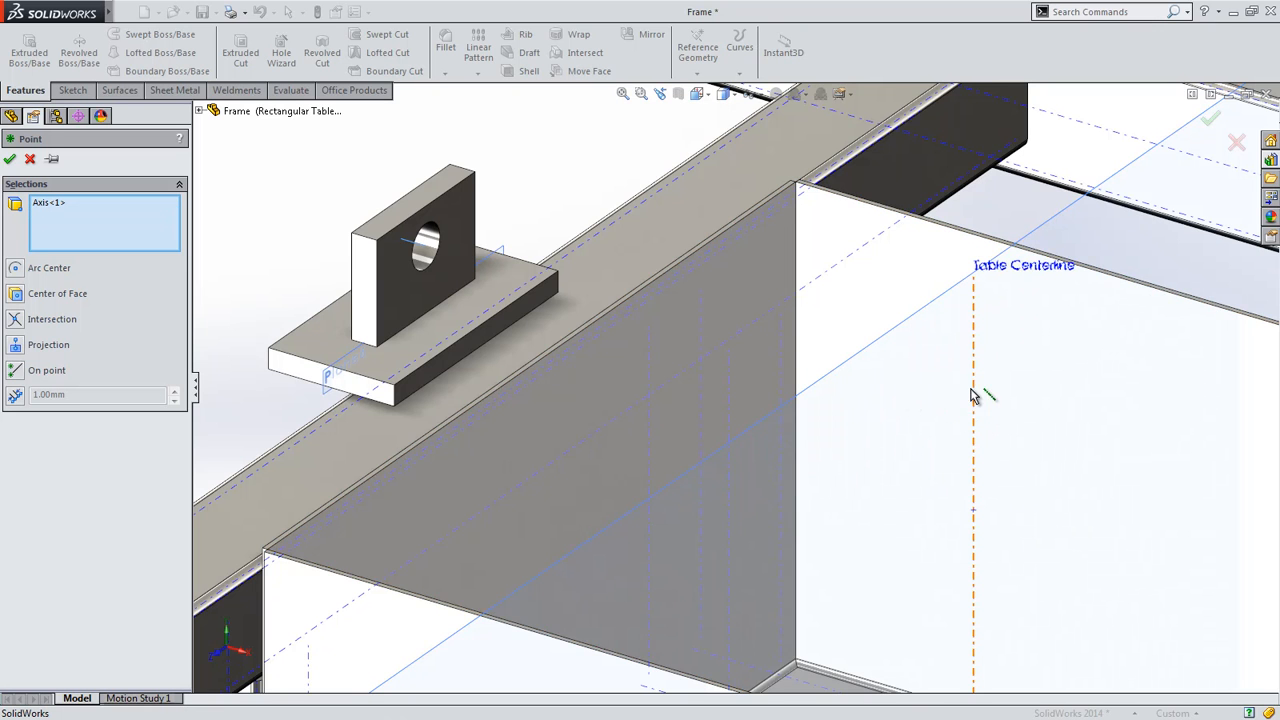
{"action": "left_click", "coordinate": [973, 392]}
{"action": "right_click", "coordinate": [973, 392]}
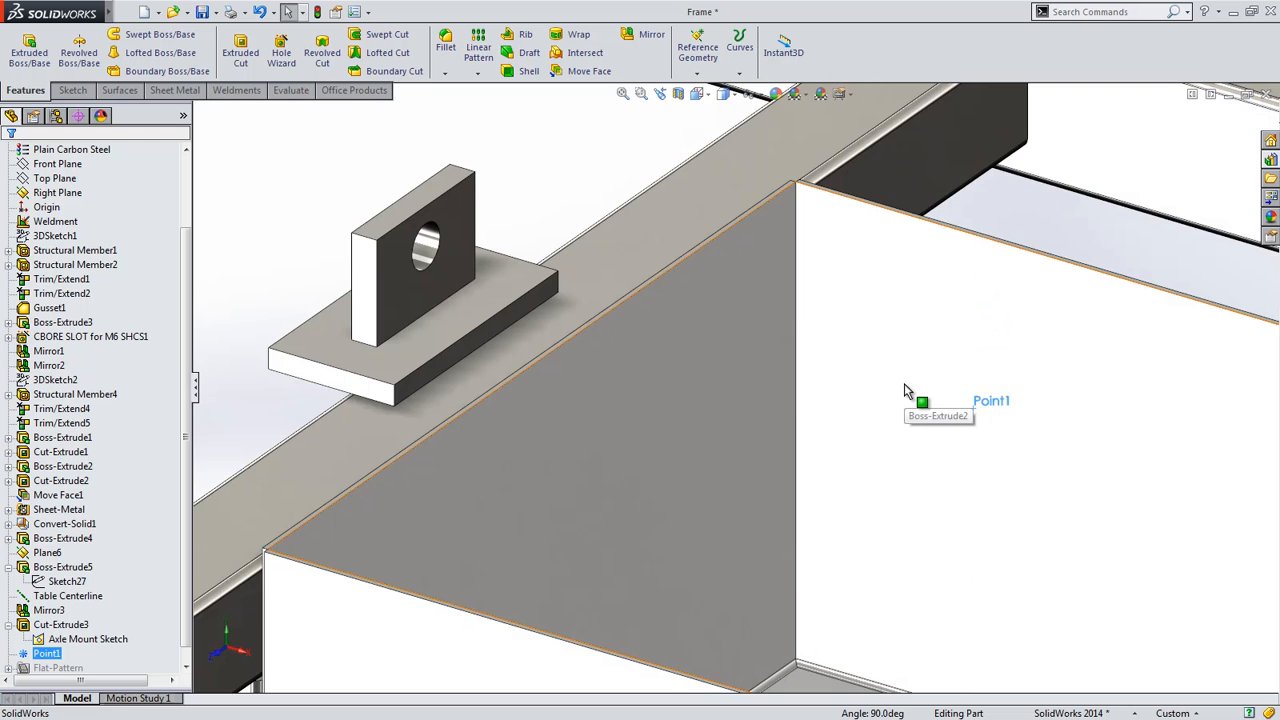
Step: Examine the per unit volume choices in the document's unit settings, keeping liters
{"action": "key", "text": "f"}
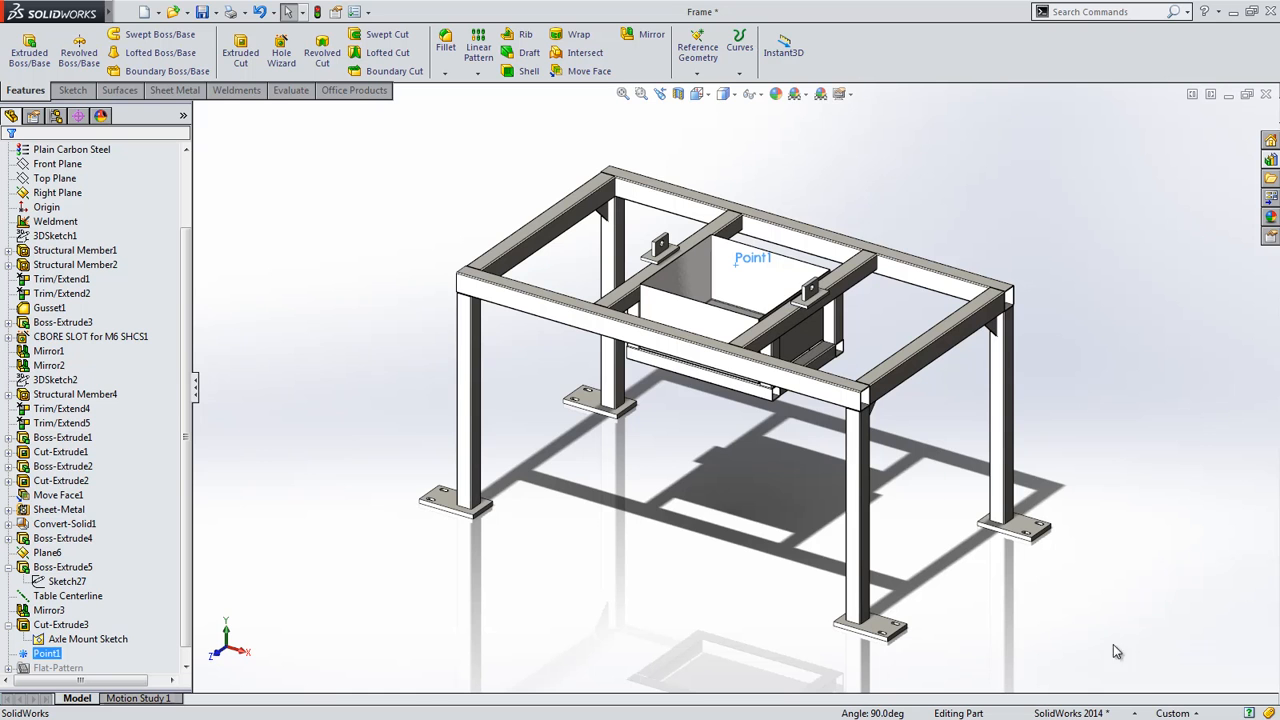
{"action": "left_click", "coordinate": [1173, 713]}
{"action": "left_click", "coordinate": [1110, 690]}
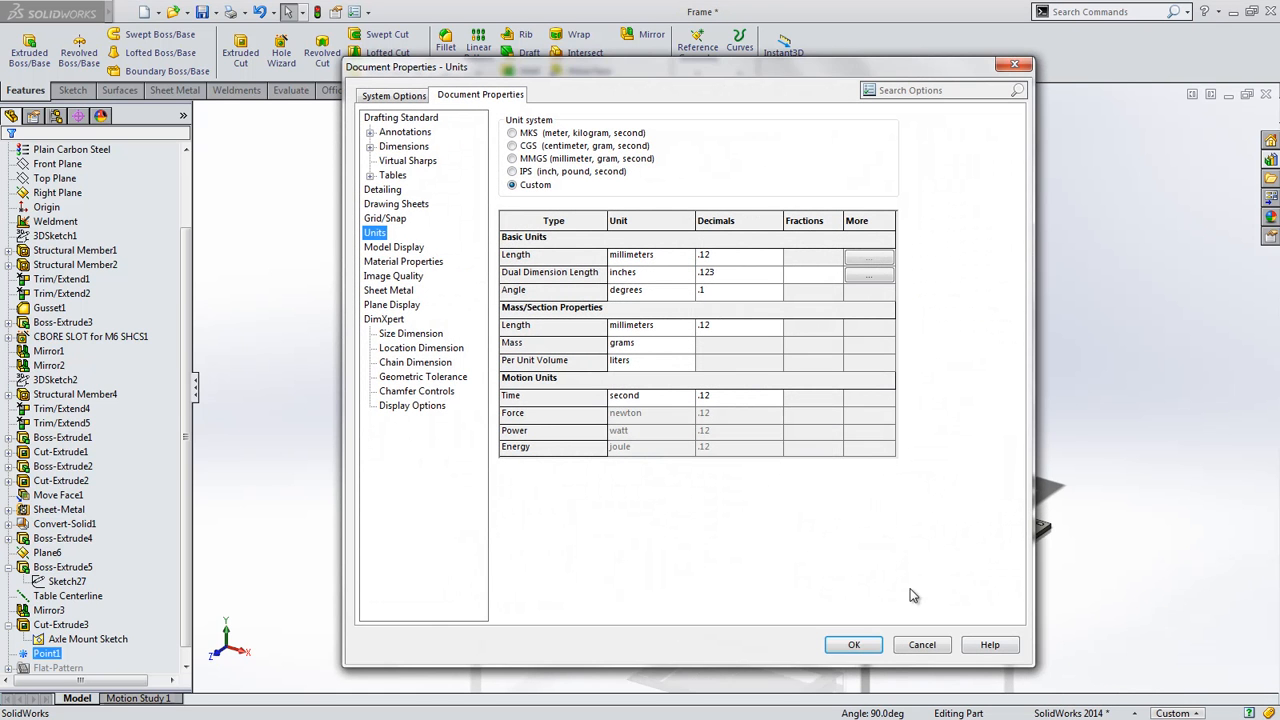
{"action": "left_click", "coordinate": [689, 362]}
{"action": "mouse_move", "coordinate": [687, 424]}
{"action": "left_mouse_down"}
{"action": "mouse_move", "coordinate": [688, 411]}
{"action": "mouse_move", "coordinate": [688, 429]}
{"action": "left_mouse_up"}
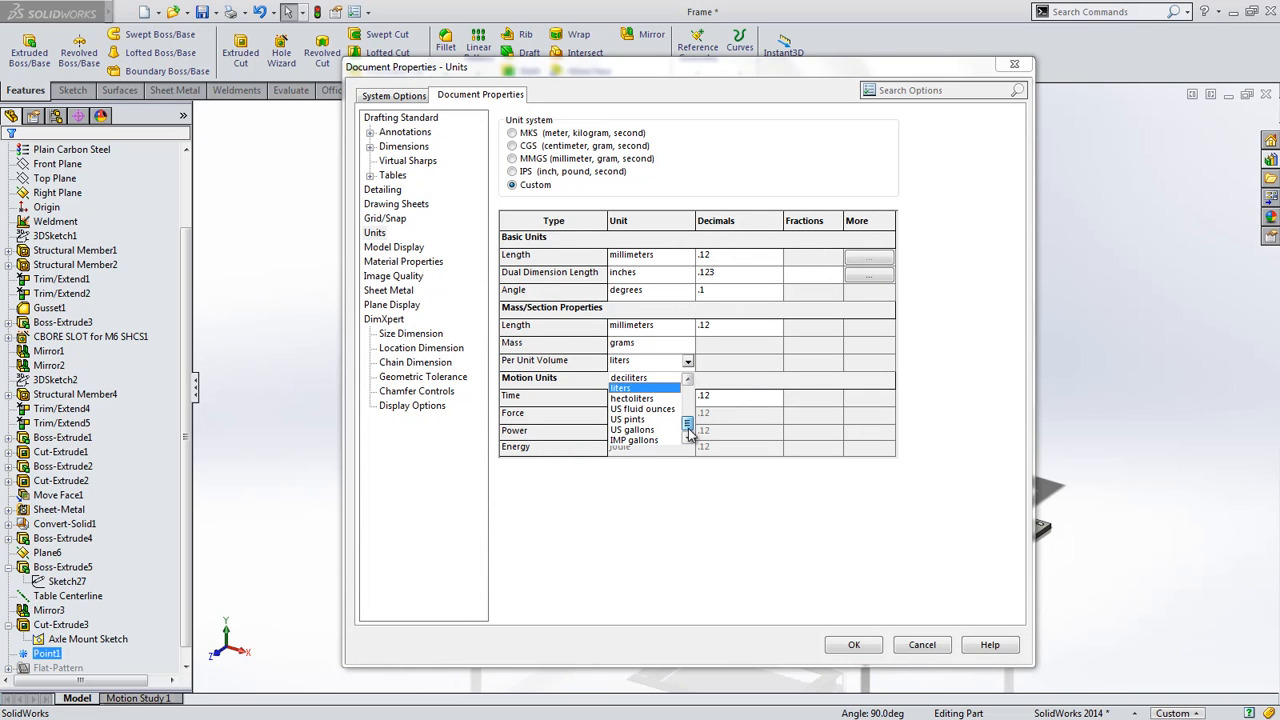
{"action": "left_click", "coordinate": [866, 648]}
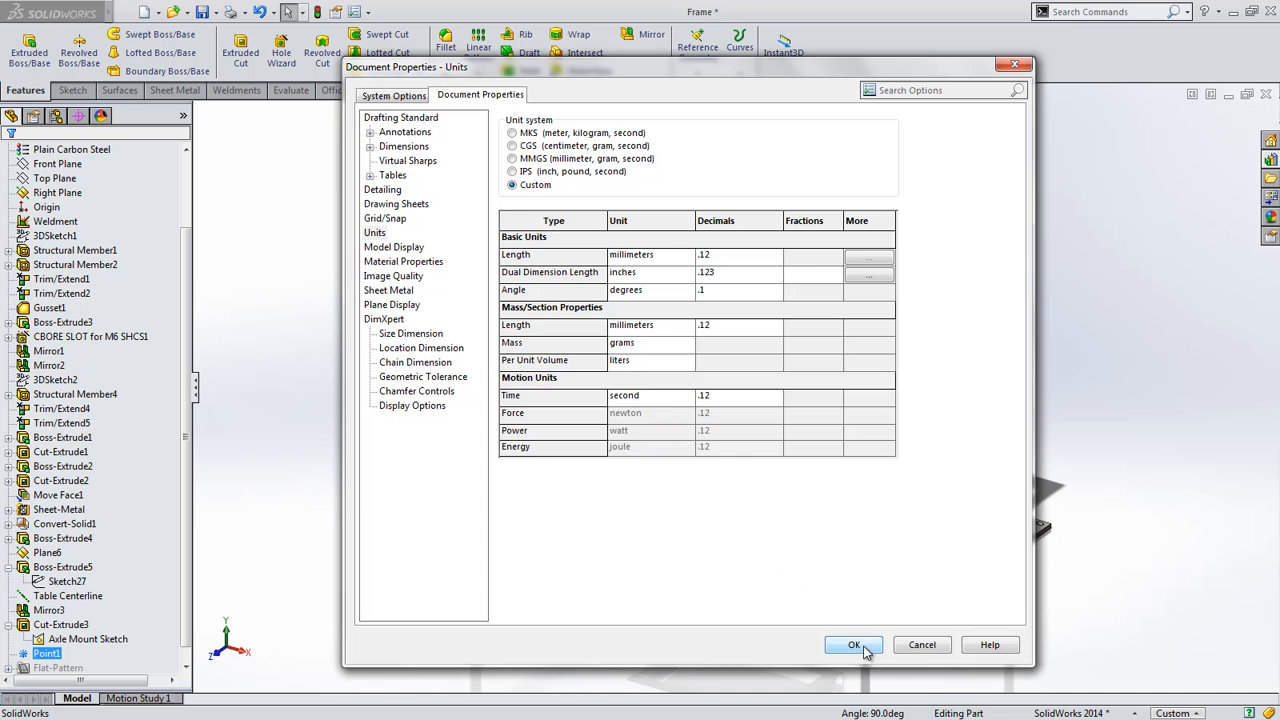
{"action": "left_click", "coordinate": [855, 645]}
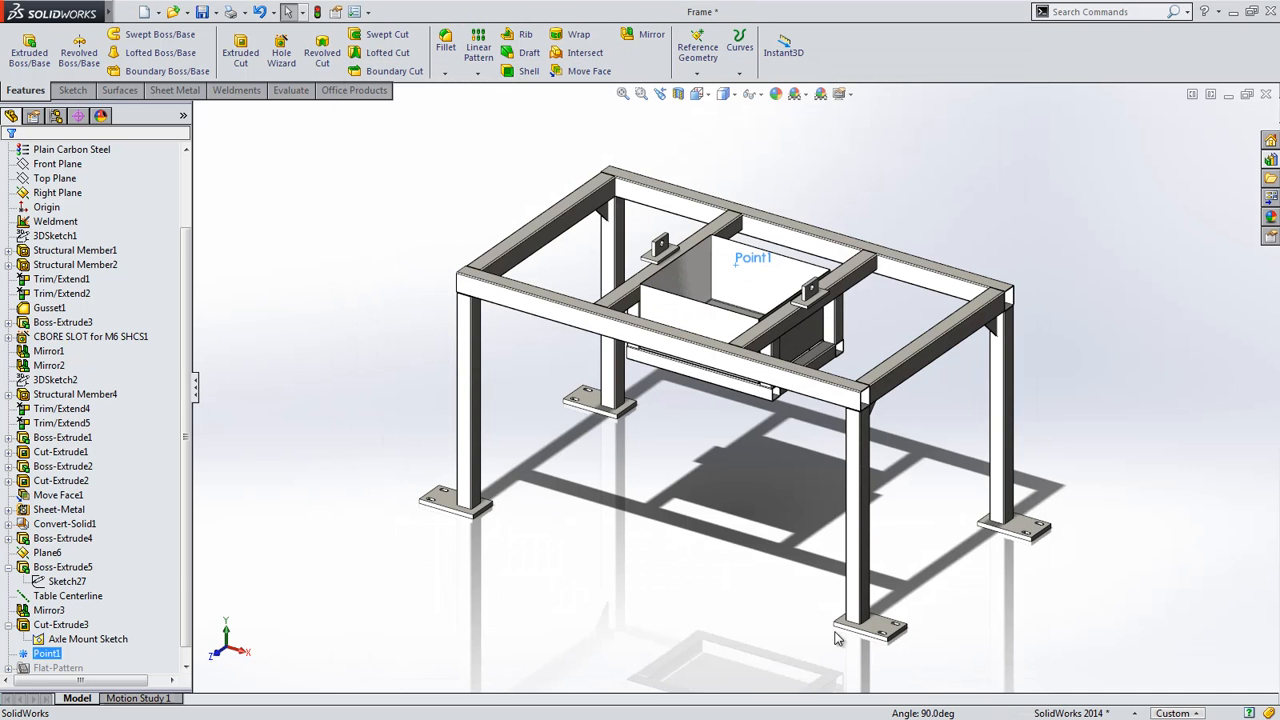
Step: Link the Volume property of the water tank body, Cut-List-Item12, to the body's Volume in the cut list properties
{"action": "scroll", "coordinate": [122, 265], "scroll_direction": "up", "scroll_amount": 3}
{"action": "left_click", "coordinate": [8, 208]}
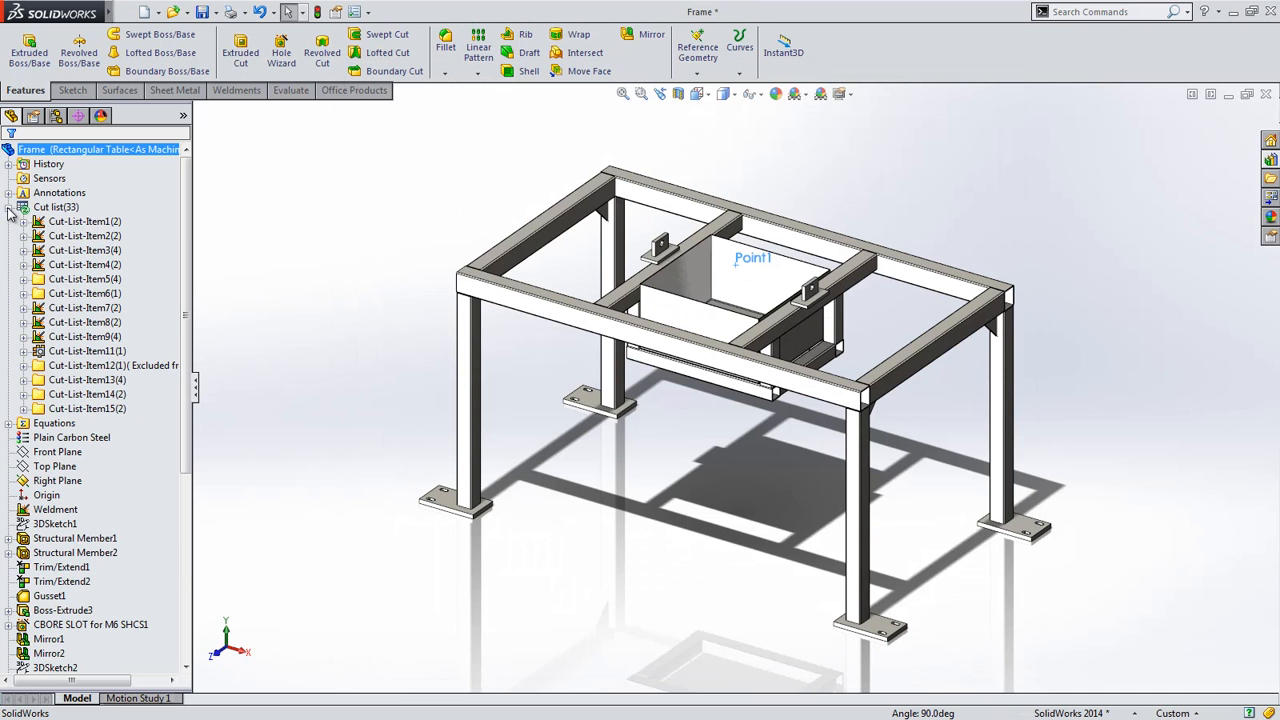
{"action": "right_click", "coordinate": [122, 366]}
{"action": "left_click", "coordinate": [150, 395]}
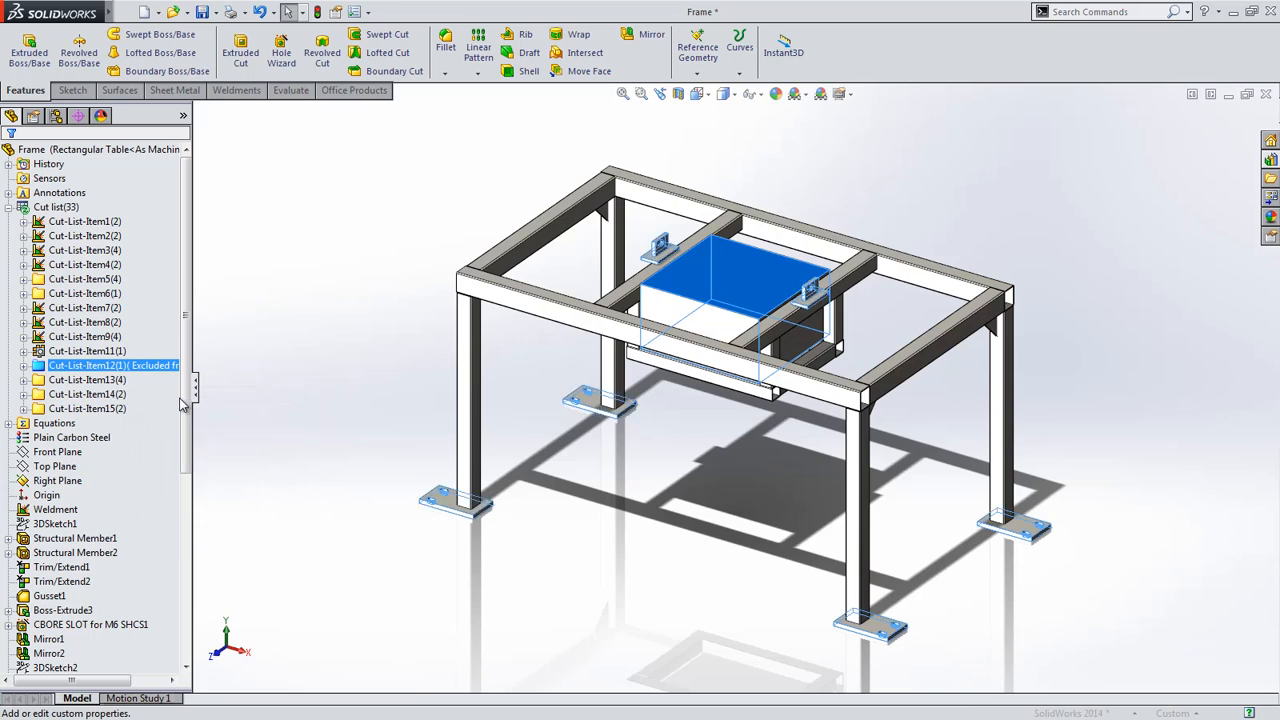
{"action": "left_click", "coordinate": [809, 325]}
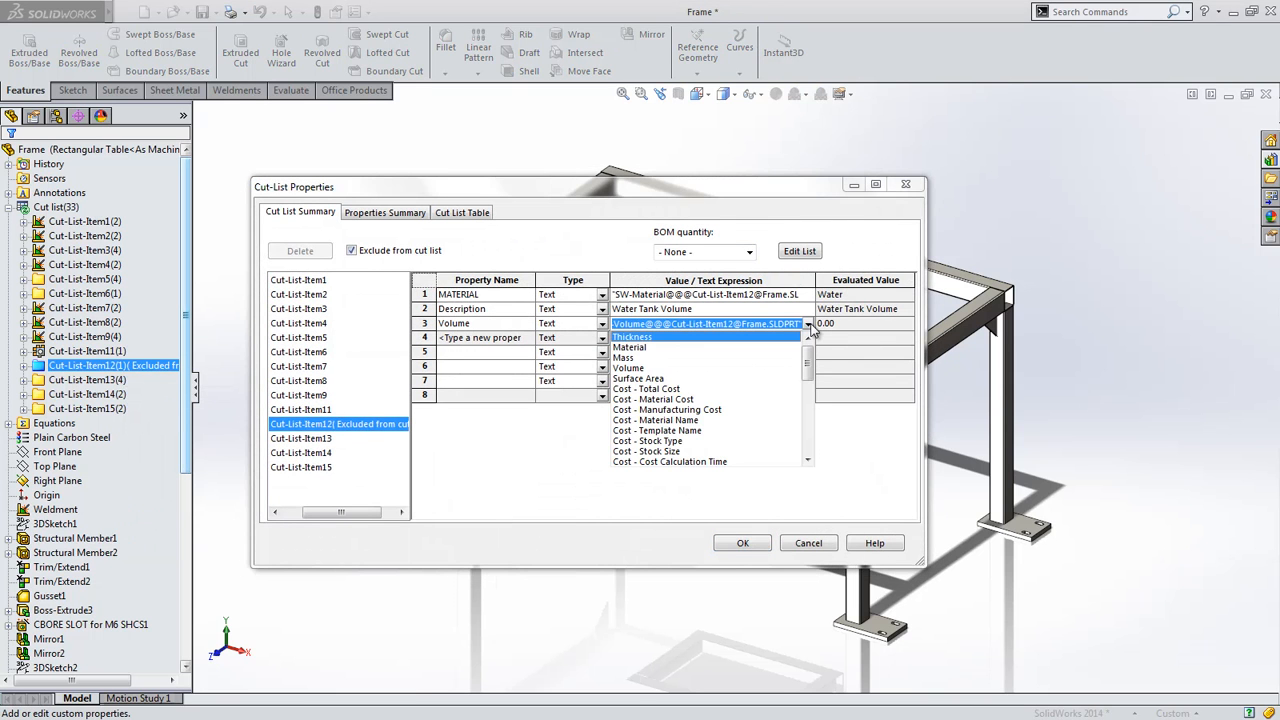
{"action": "left_click", "coordinate": [630, 369]}
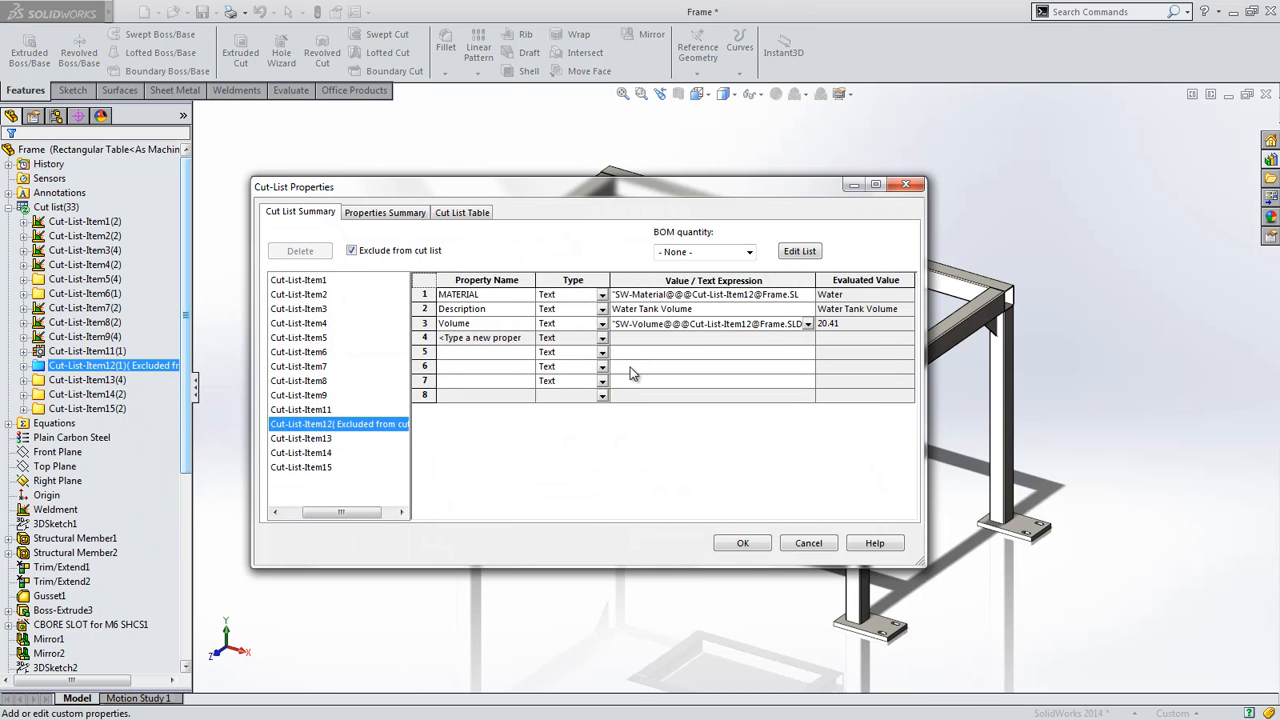
{"action": "left_click", "coordinate": [746, 544]}
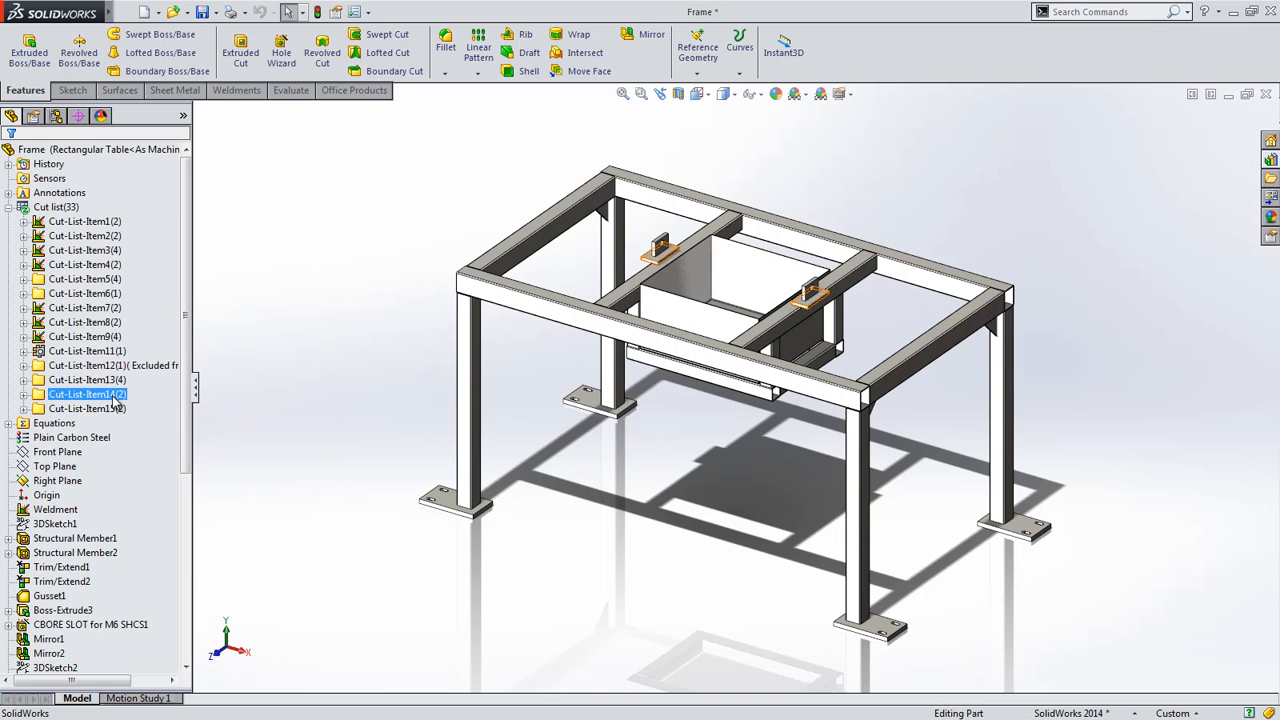
Step: Review the cut list properties of Cut-List-Item13, the mounting foot pads
{"action": "right_click", "coordinate": [106, 383]}
{"action": "left_click", "coordinate": [162, 411]}
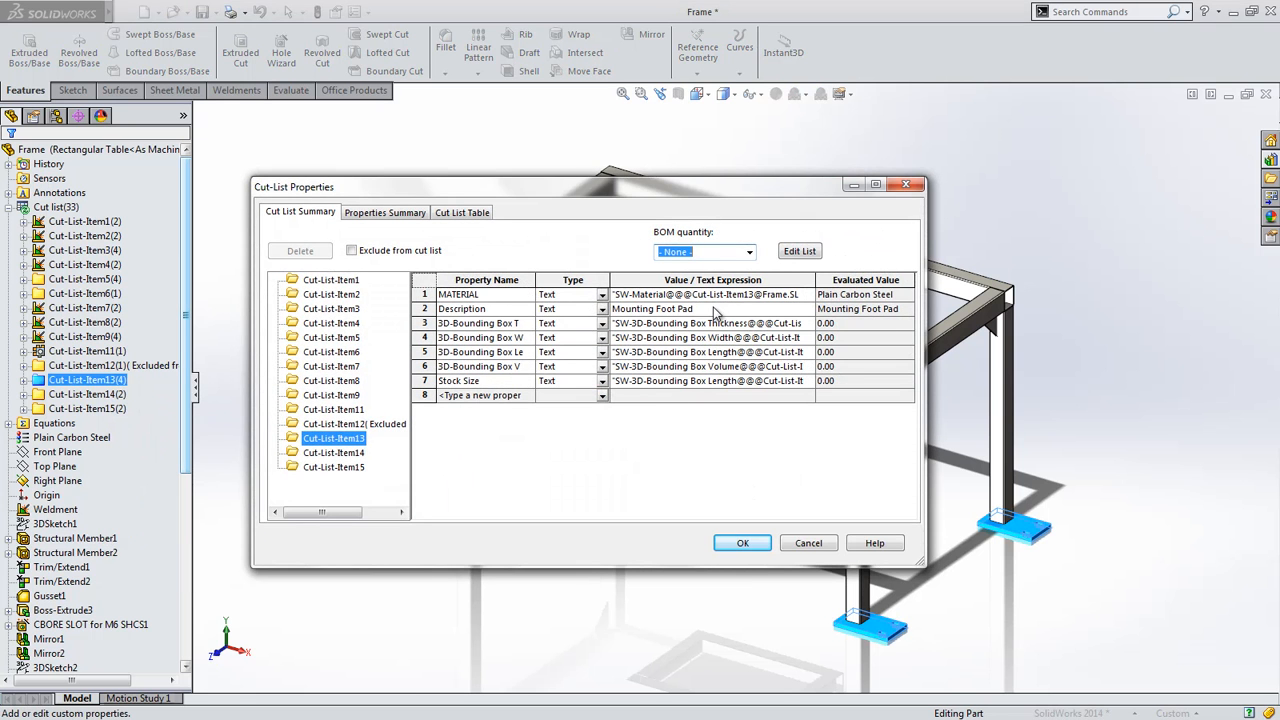
{"action": "left_click", "coordinate": [744, 542]}
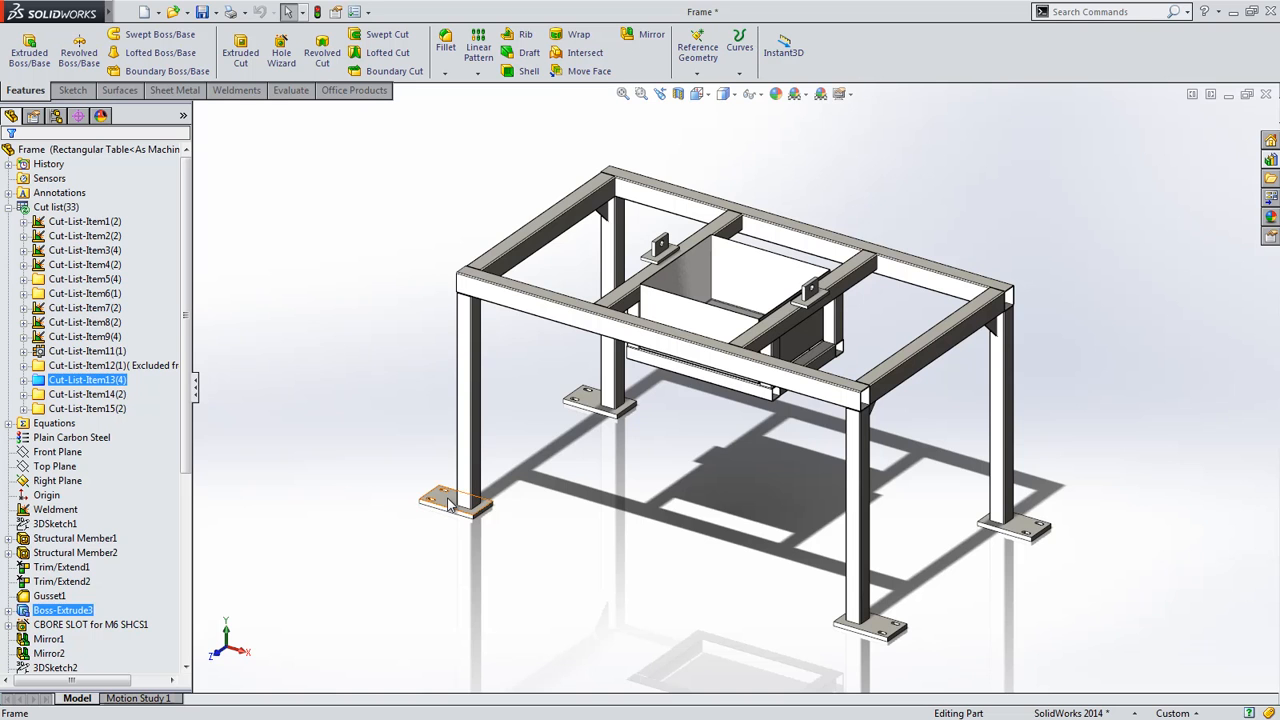
Step: Insert a leg's base plate body into a new part saved as Frame-Boss-Extrude3, transferring its cut list properties to file properties
{"action": "right_click", "coordinate": [449, 503]}
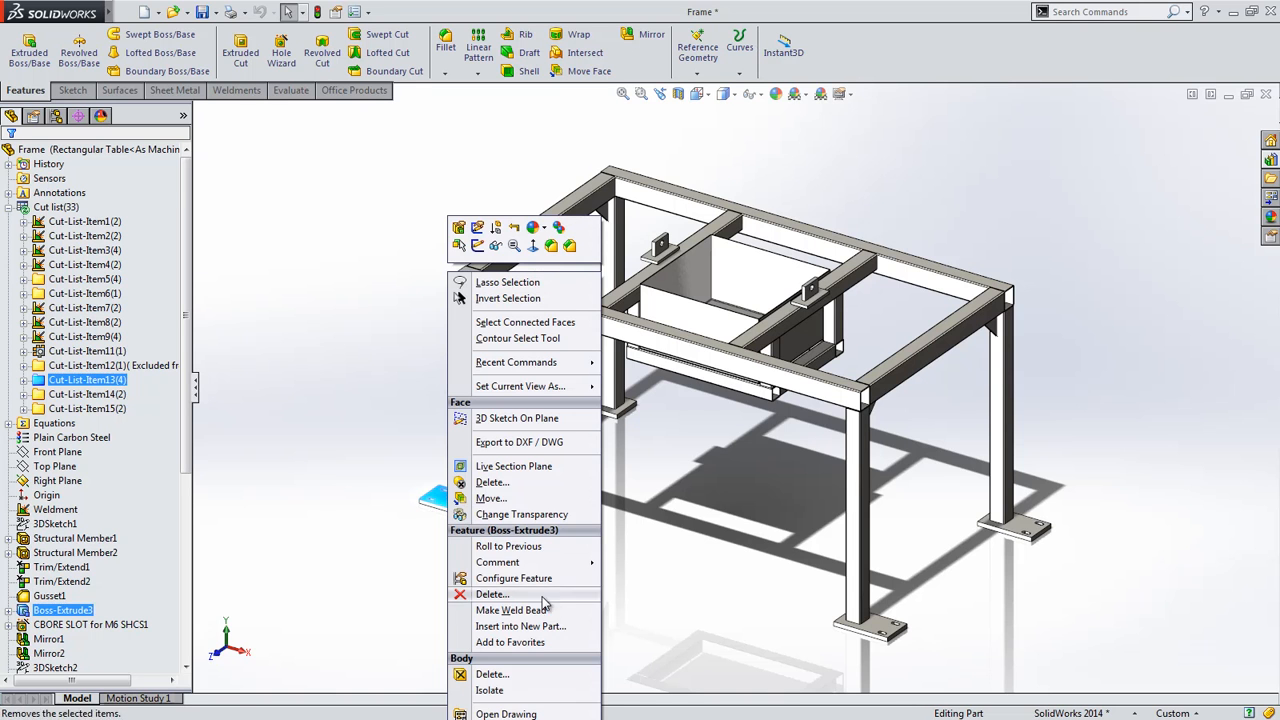
{"action": "left_click", "coordinate": [532, 627]}
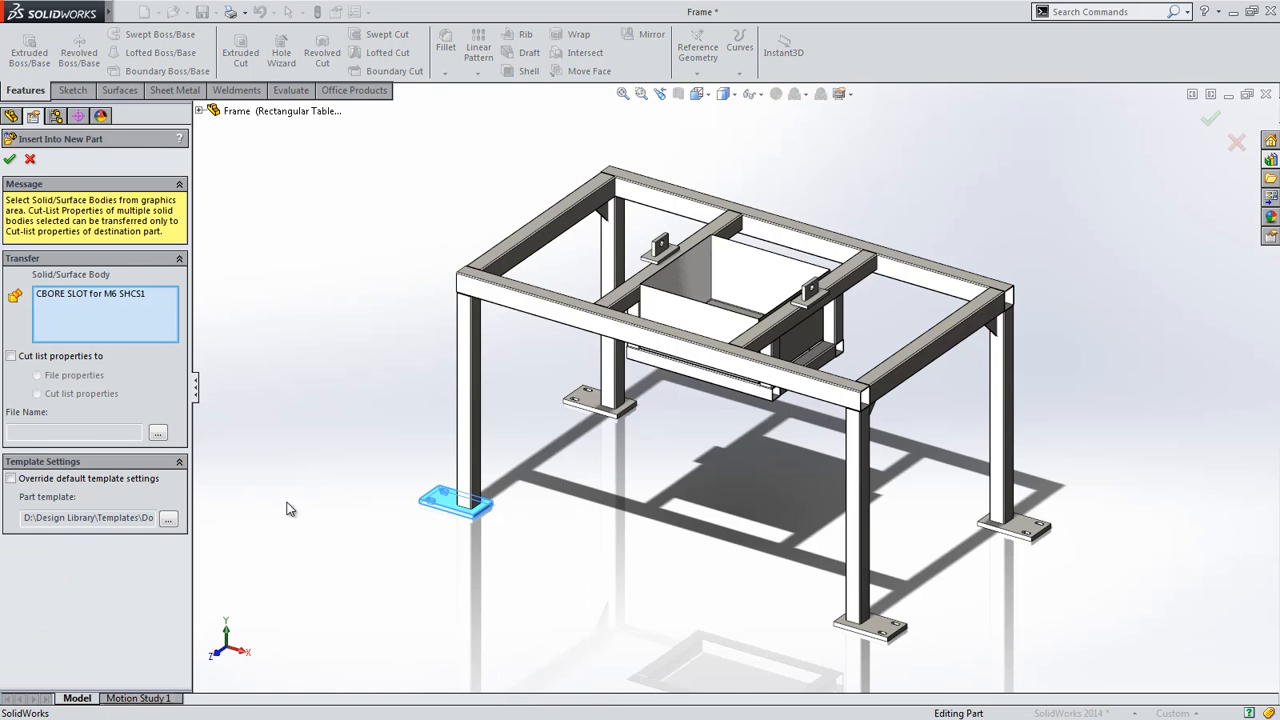
{"action": "left_click", "coordinate": [83, 358]}
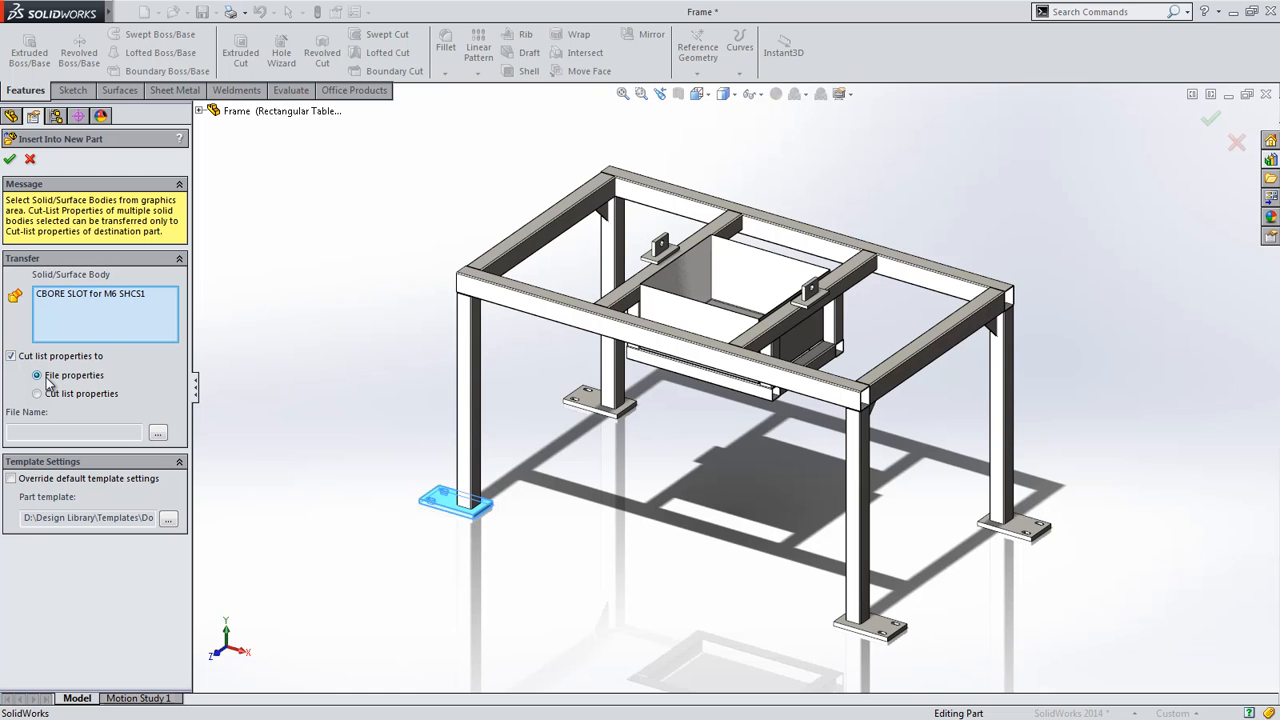
{"action": "right_click", "coordinate": [421, 384]}
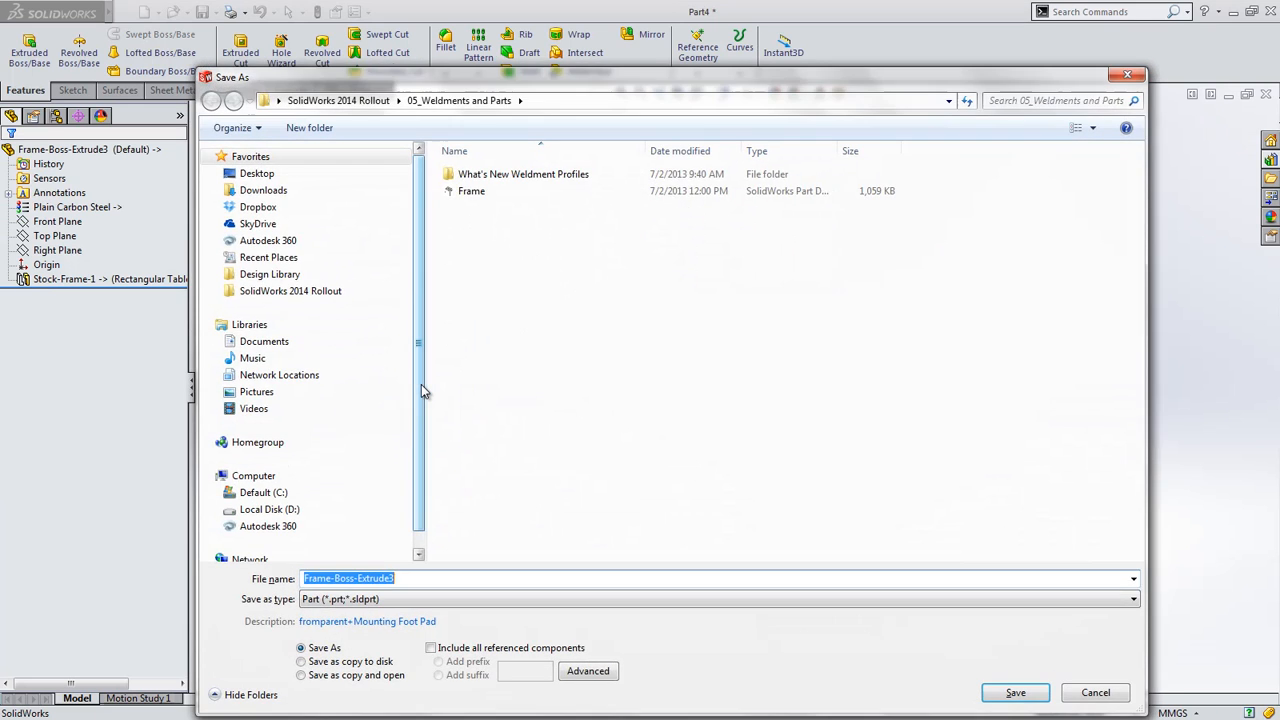
{"action": "key", "text": "Return"}
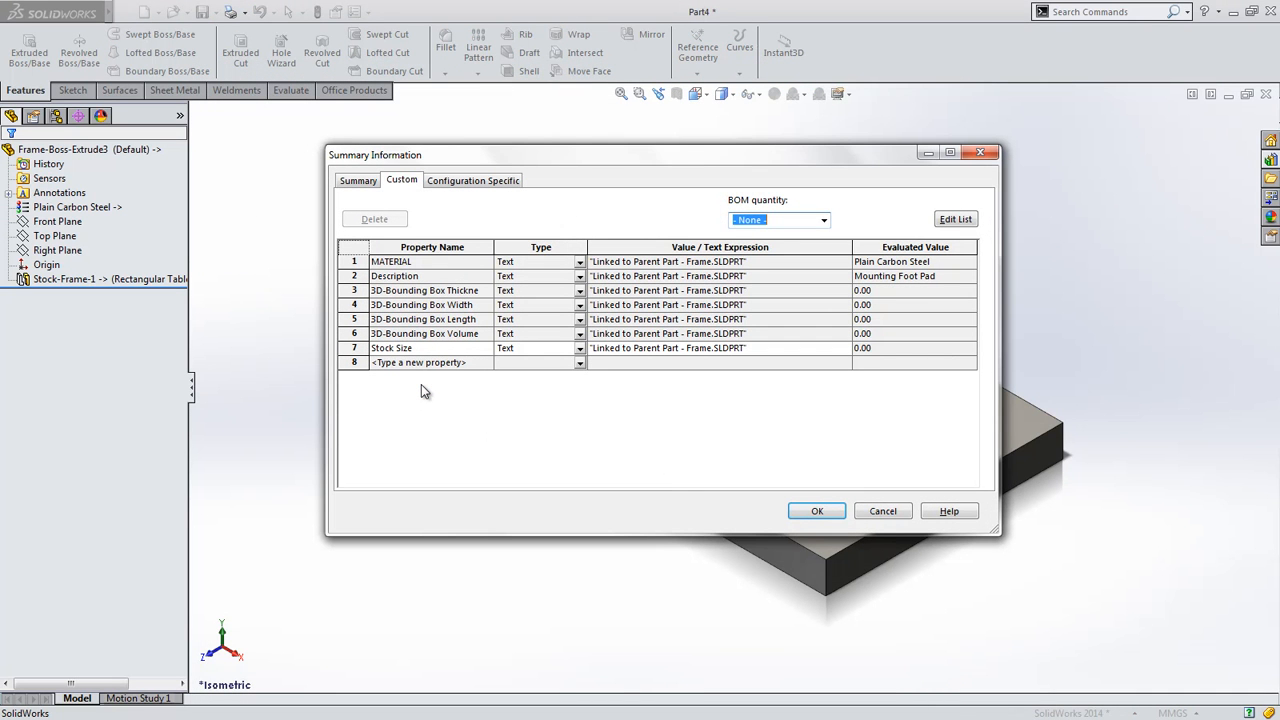
{"action": "left_click", "coordinate": [680, 277]}
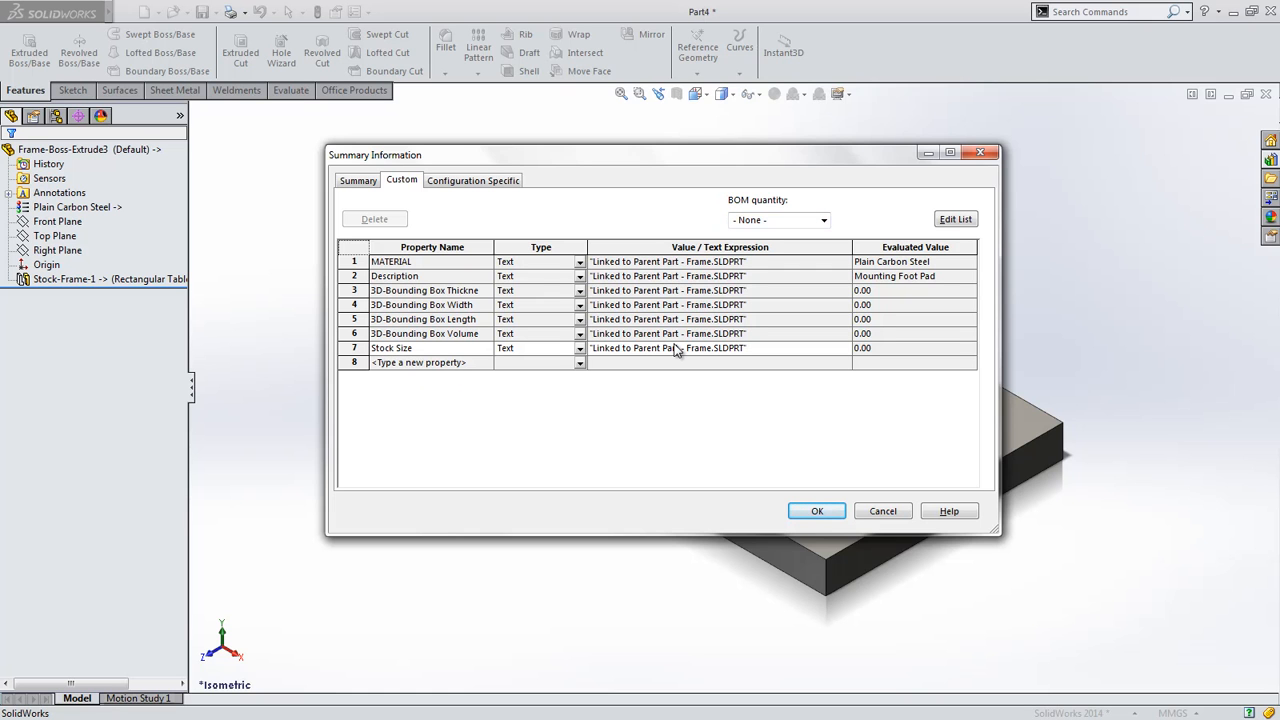